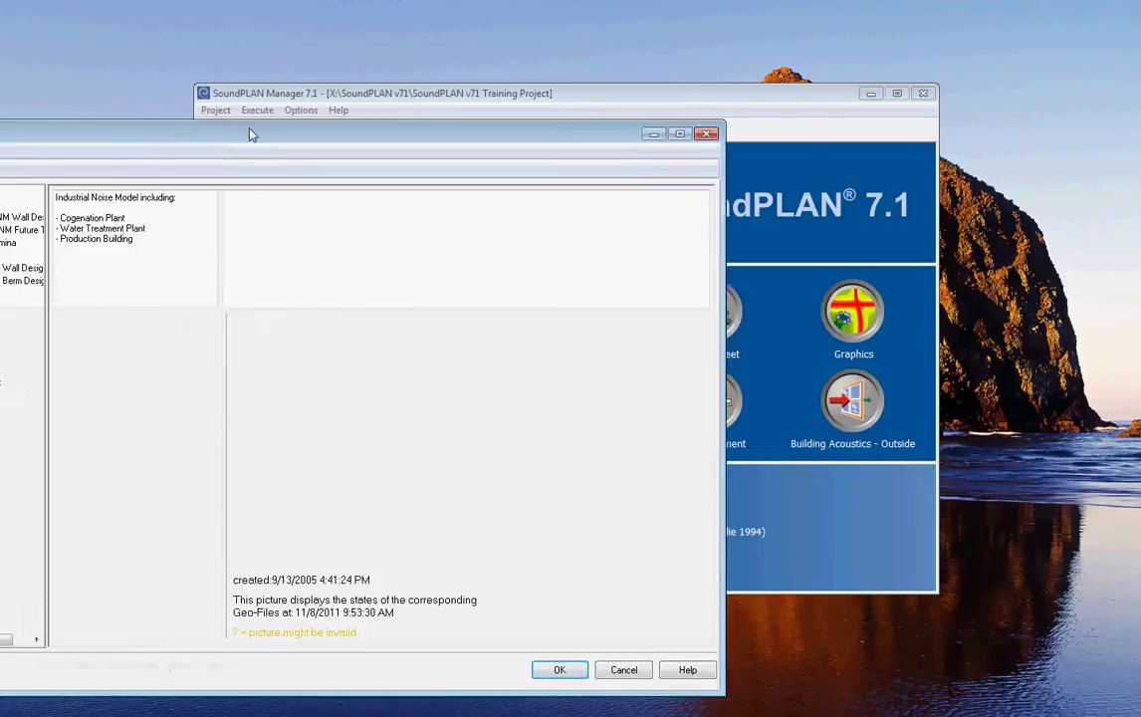
Step: Open the 07 Measurement Location situation from the Situation Manager in the Geo-Database
{"action": "left_click_drag", "start_coordinate": [250, 129], "coordinate": [479, 72]}
{"action": "left_click", "coordinate": [150, 270]}
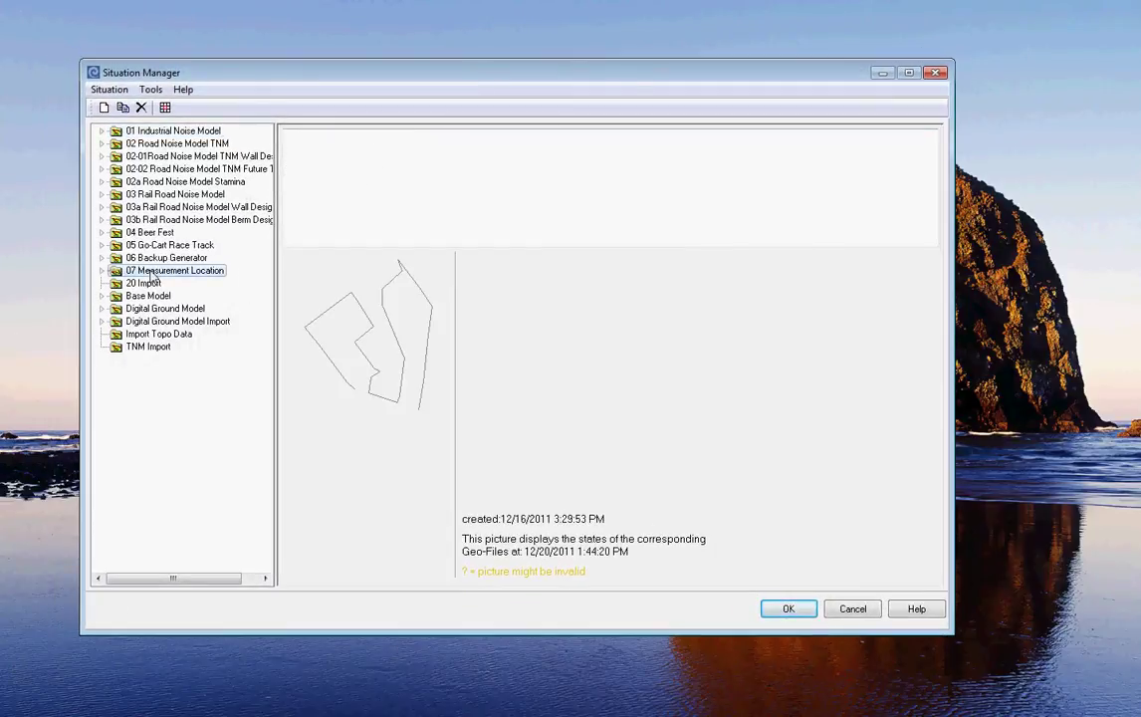
{"action": "double_click", "coordinate": [151, 275]}
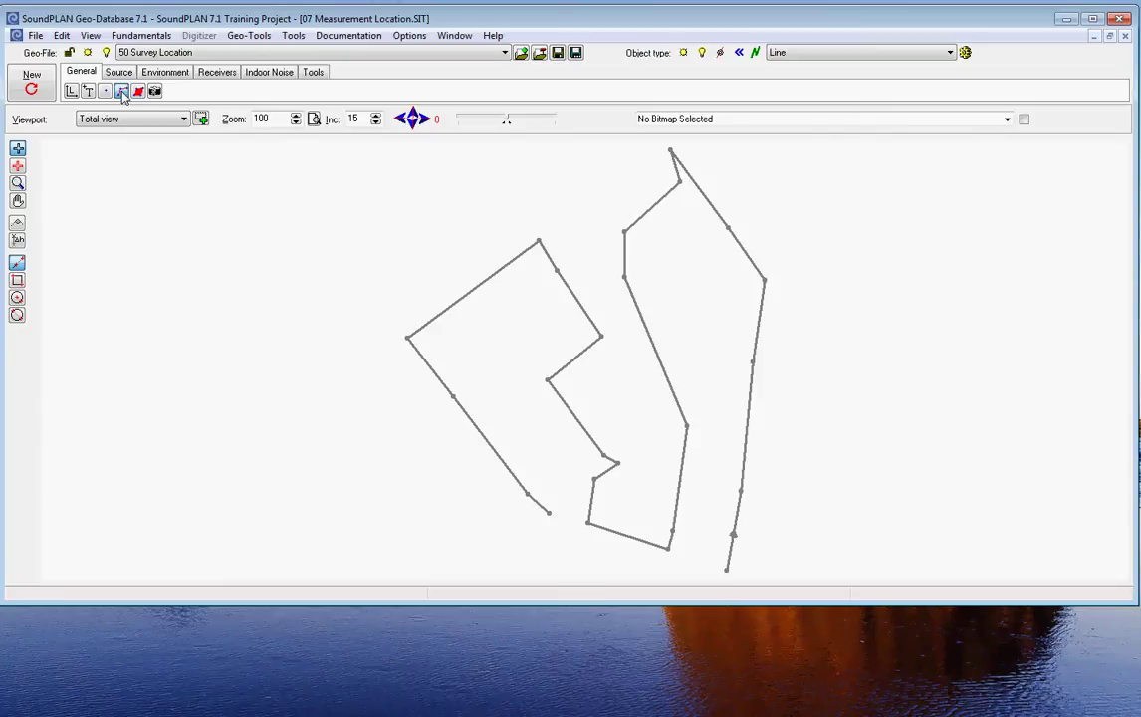
Step: Set Map 17 Measured Points as the background bitmap, replacing the Backup Generator image
{"action": "left_click", "coordinate": [121, 90]}
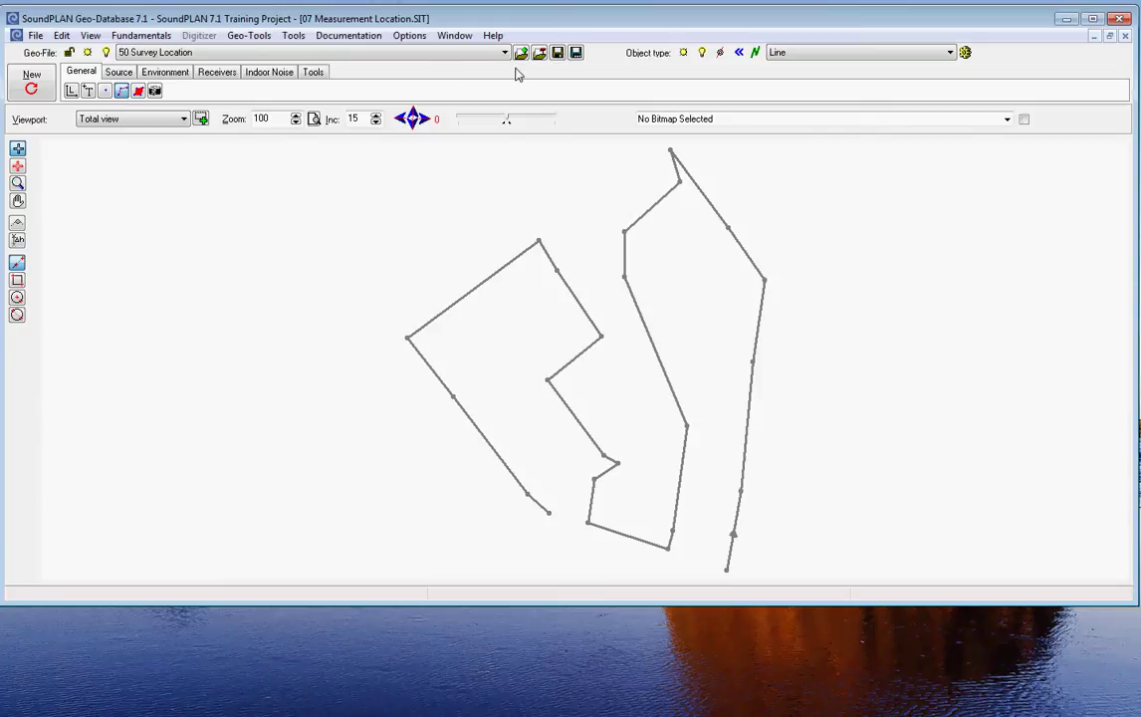
{"action": "left_click", "coordinate": [700, 122]}
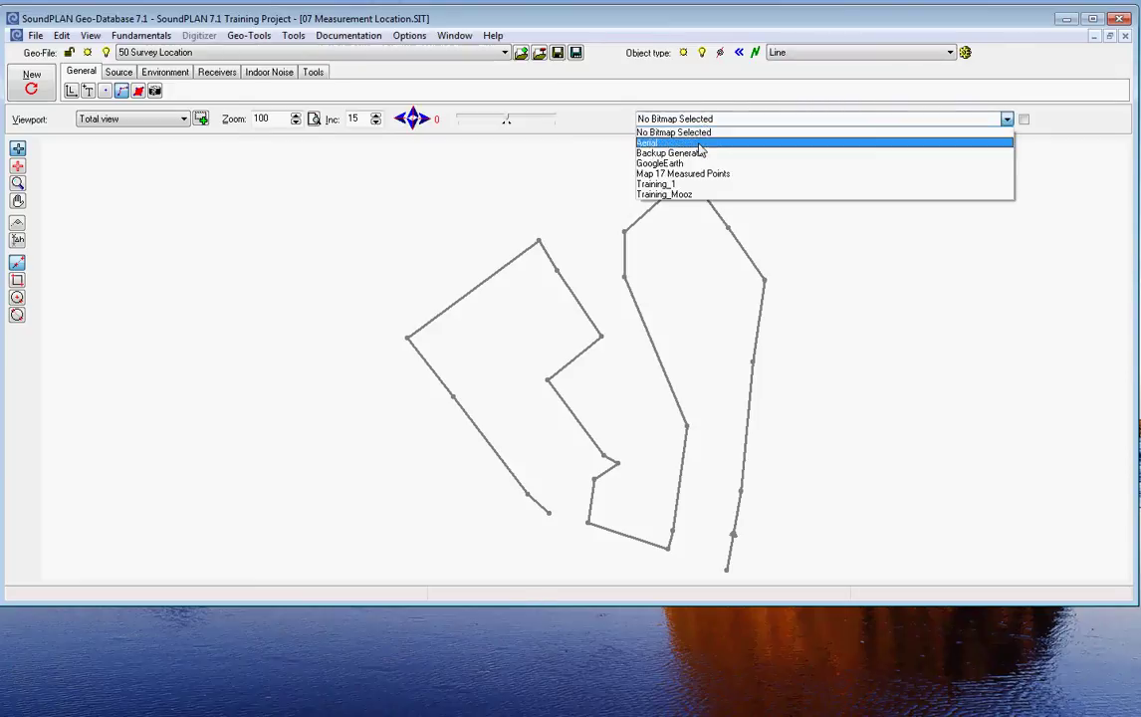
{"action": "left_click", "coordinate": [700, 154]}
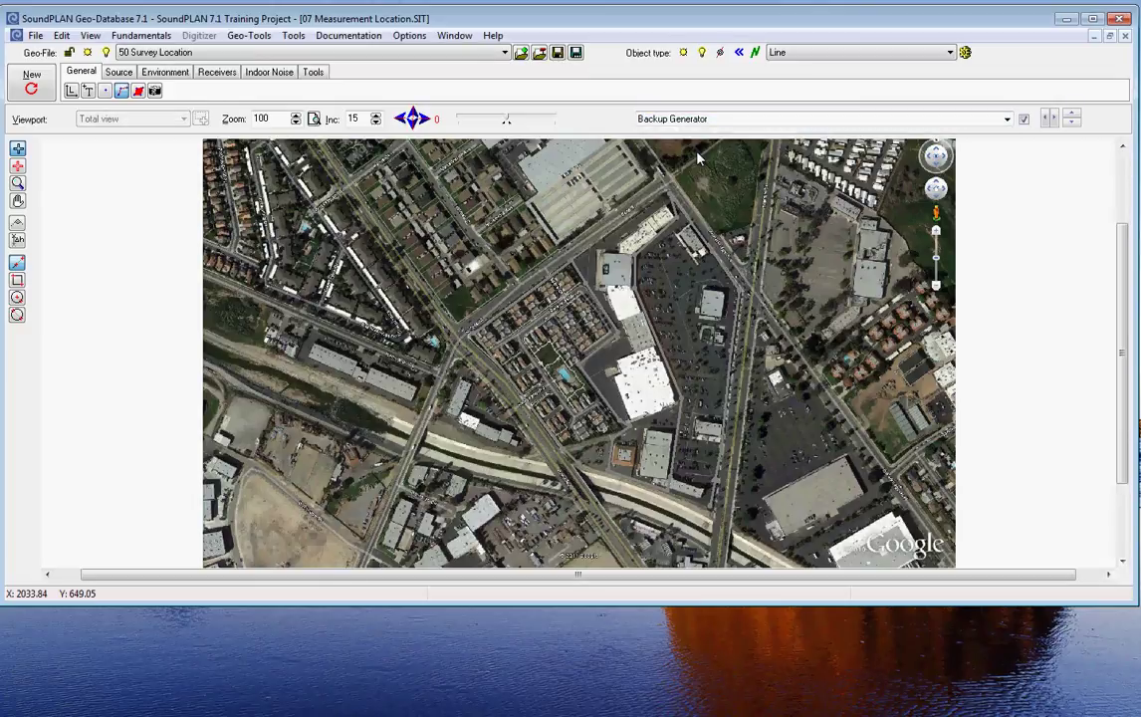
{"action": "left_click", "coordinate": [704, 119]}
{"action": "left_click", "coordinate": [705, 174]}
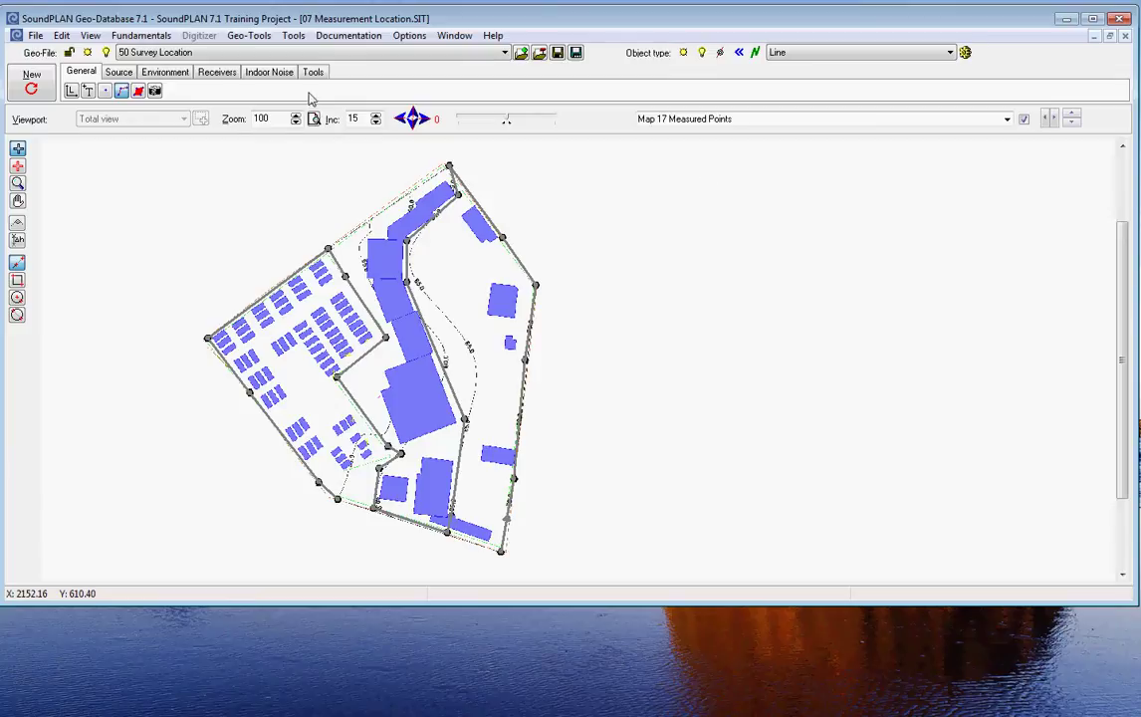
Step: Look over the Fundamentals bitmap options and close the menu unchanged
{"action": "left_click", "coordinate": [137, 38]}
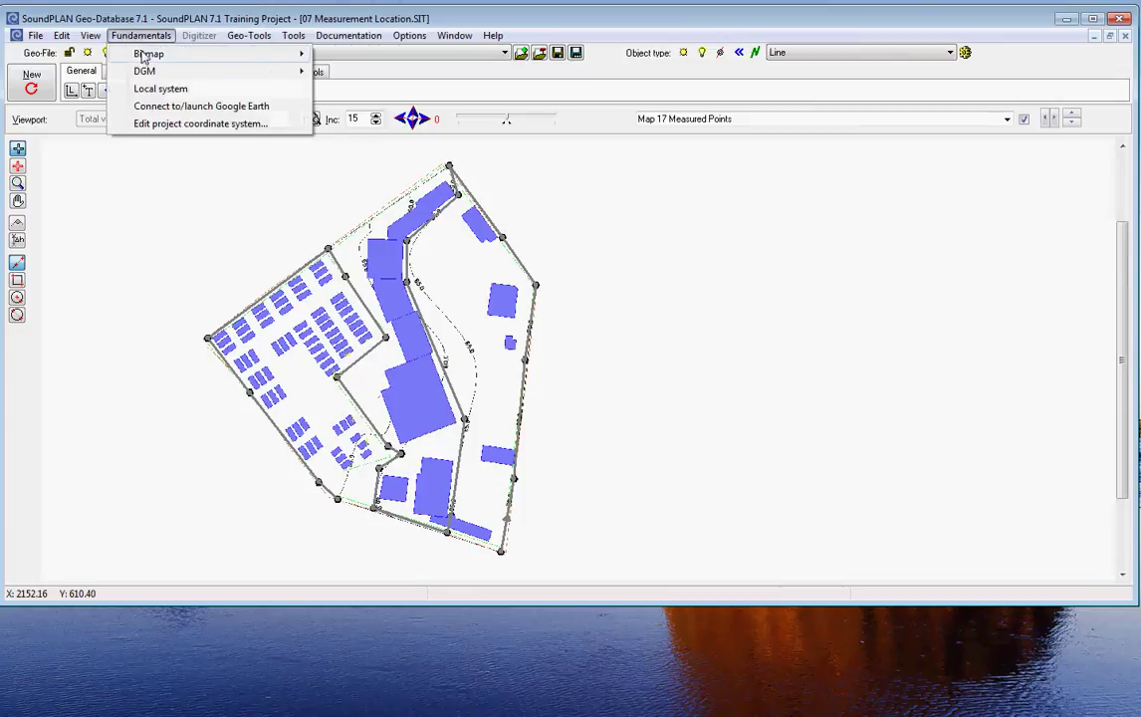
{"action": "mouse_move", "coordinate": [135, 53]}
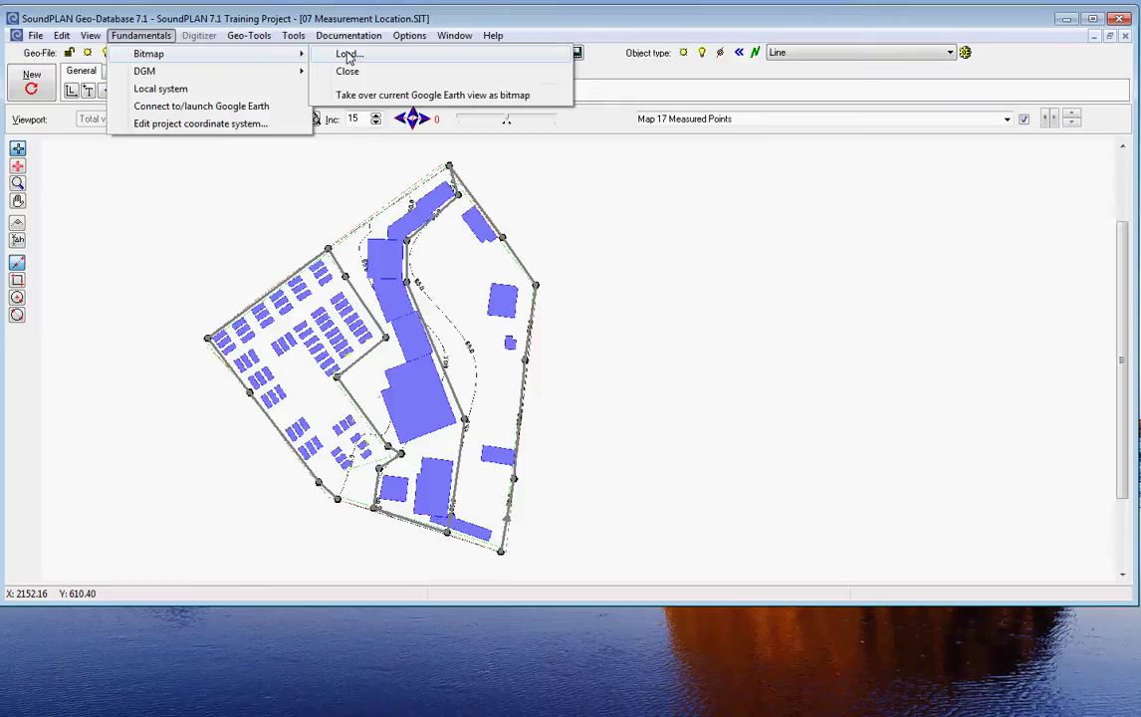
{"action": "left_click", "coordinate": [408, 34]}
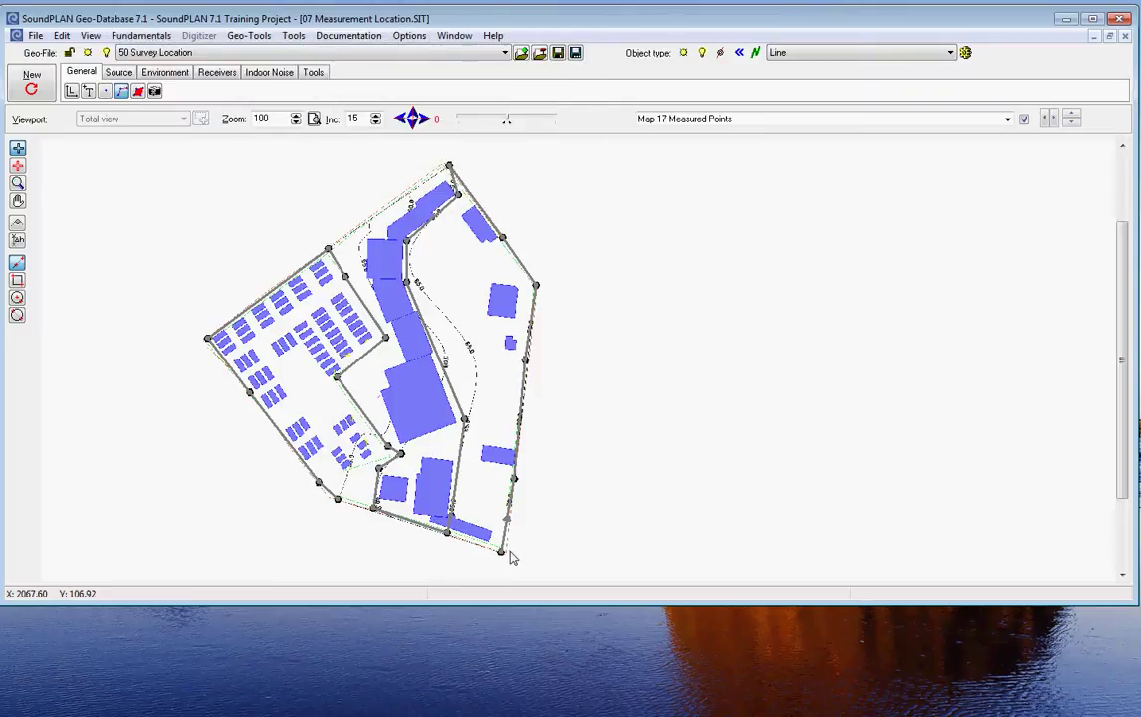
Step: Start a new line at the bottom right-boundary vertex at elevation 1, adding the next two points upward
{"action": "left_click", "coordinate": [122, 92]}
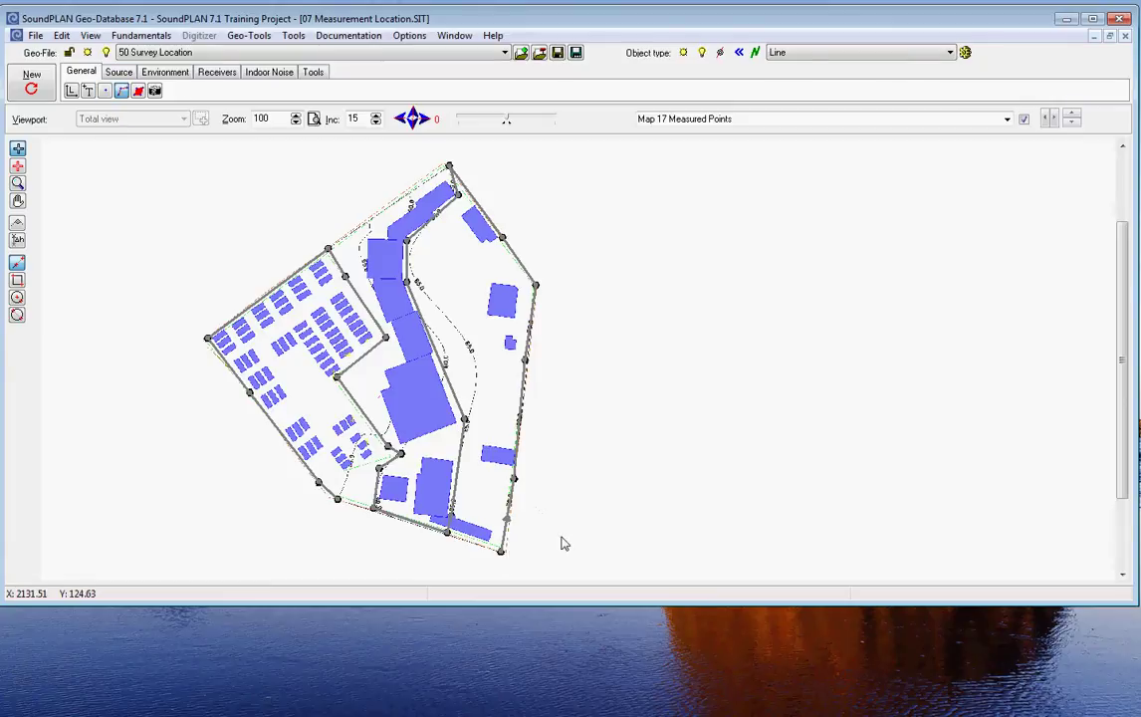
{"action": "left_click", "coordinate": [508, 560]}
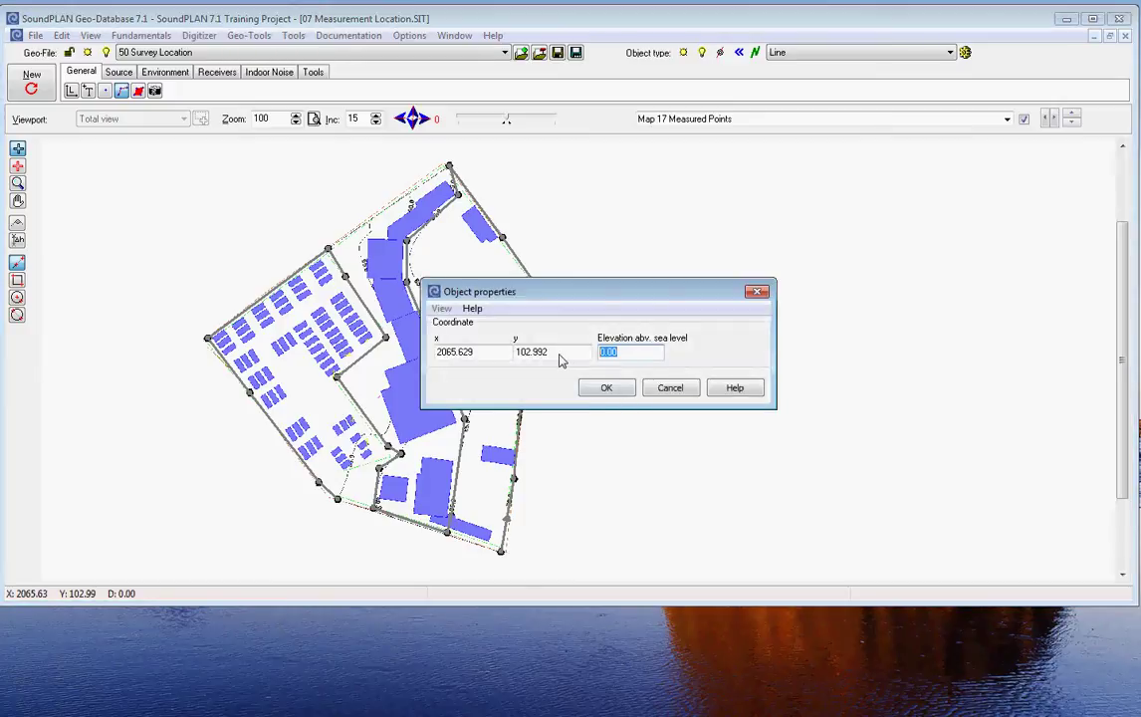
{"action": "type", "text": "1"}
{"action": "left_click", "coordinate": [609, 388]}
{"action": "left_click", "coordinate": [516, 480]}
{"action": "left_click", "coordinate": [602, 388]}
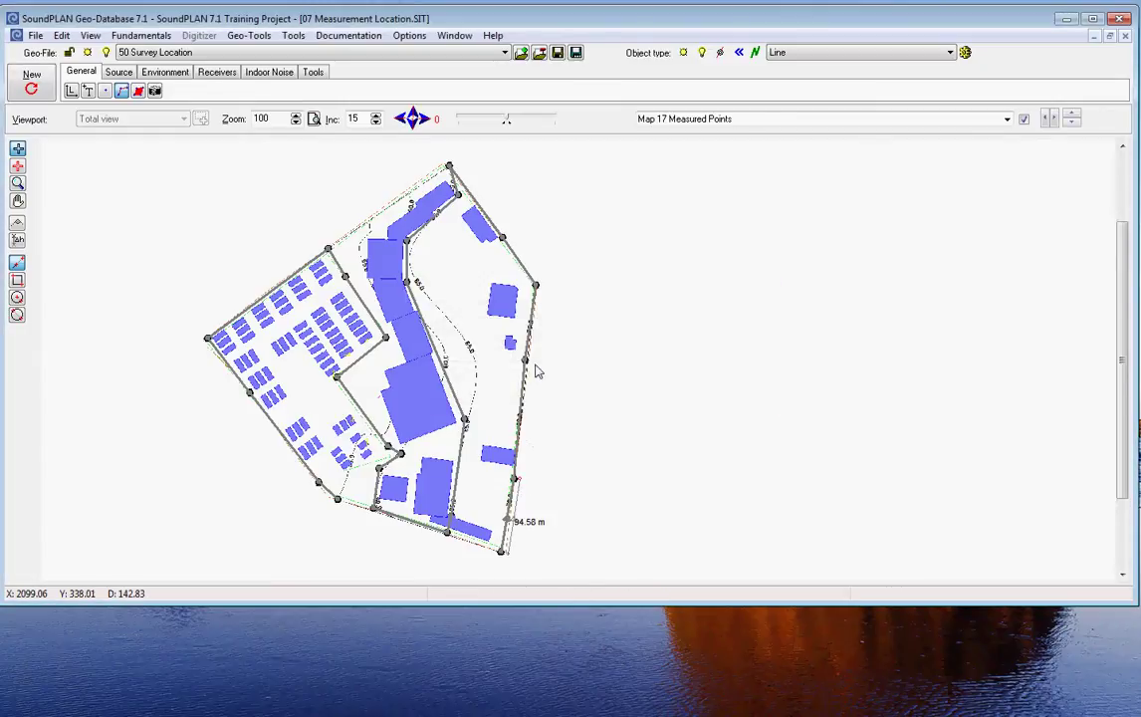
{"action": "left_click", "coordinate": [535, 367]}
{"action": "left_click", "coordinate": [607, 388]}
Step: Continue the line up the boundary at elevations 4 and 5, ending at the top vertex at 6
{"action": "left_click", "coordinate": [546, 289]}
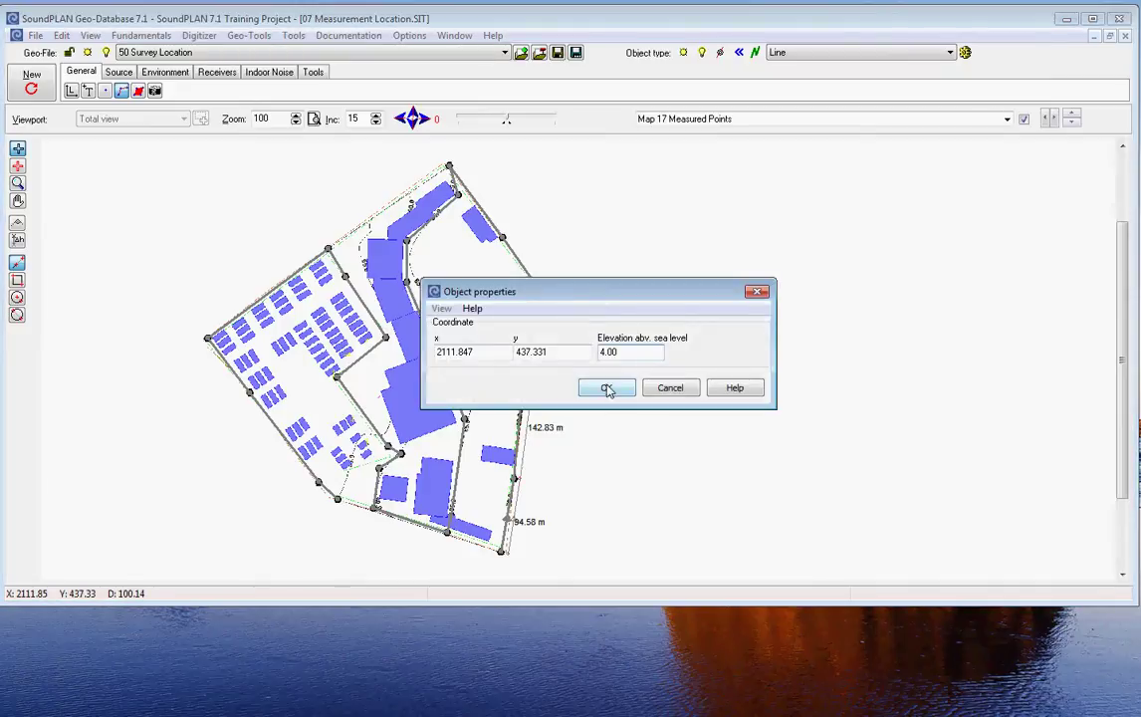
{"action": "left_click", "coordinate": [606, 389]}
{"action": "left_click", "coordinate": [510, 230]}
{"action": "type", "text": "5.00"}
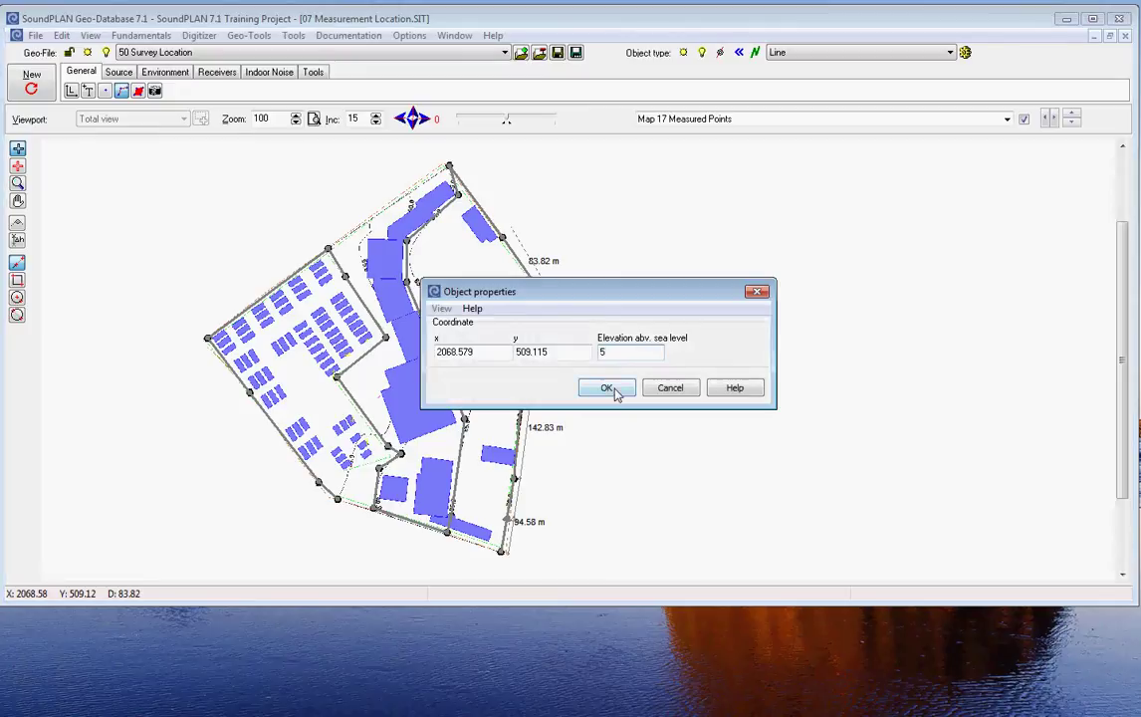
{"action": "left_click", "coordinate": [609, 389]}
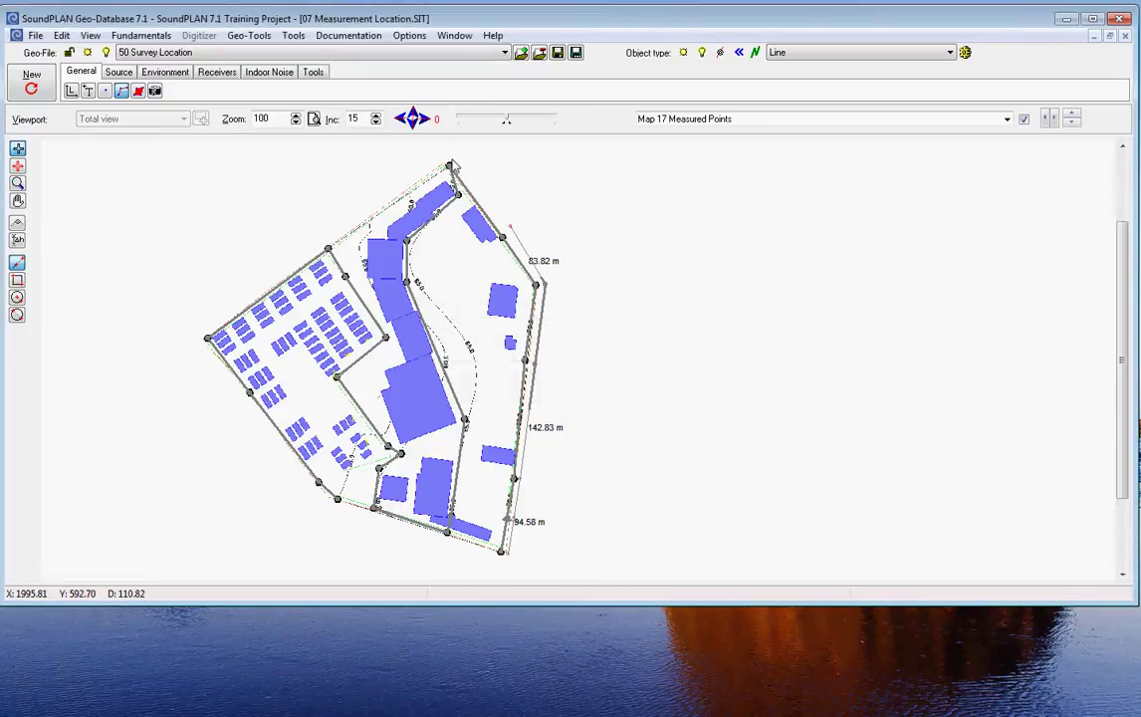
{"action": "left_click", "coordinate": [450, 165]}
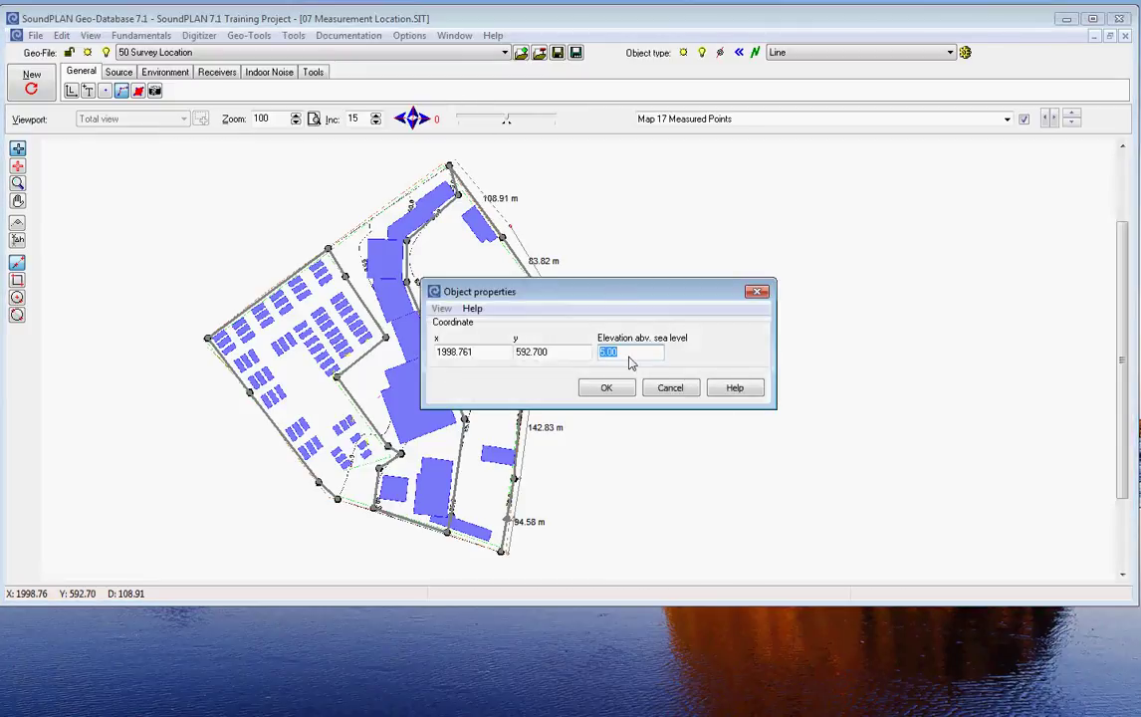
{"action": "type", "text": "6"}
{"action": "left_click", "coordinate": [610, 387]}
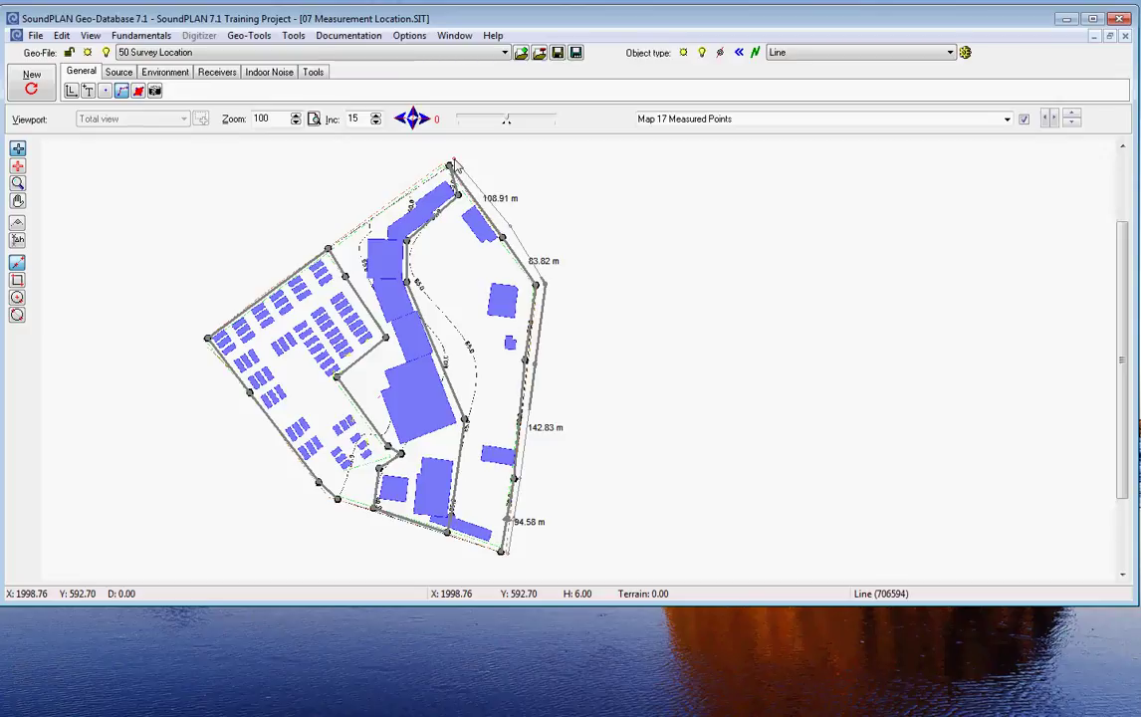
Step: Export the new line as ASCII geometry to '07 Measurement Location Line input with Noise Data.txt', replacing it
{"action": "left_click", "coordinate": [474, 176]}
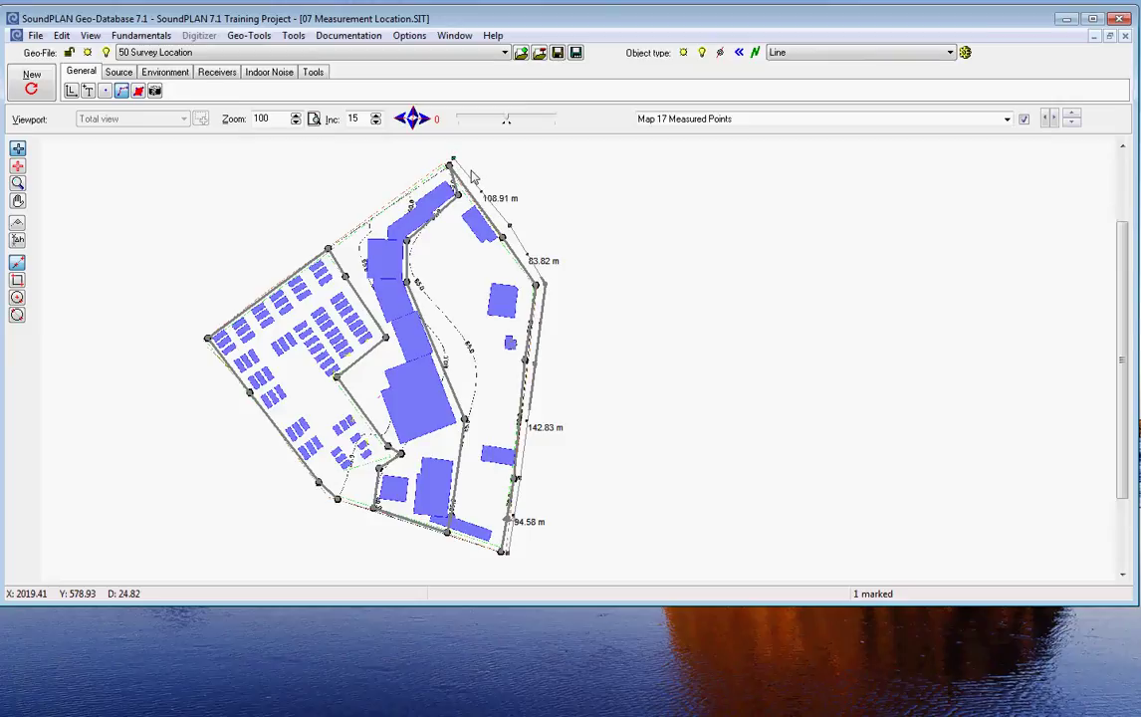
{"action": "left_click", "coordinate": [35, 35]}
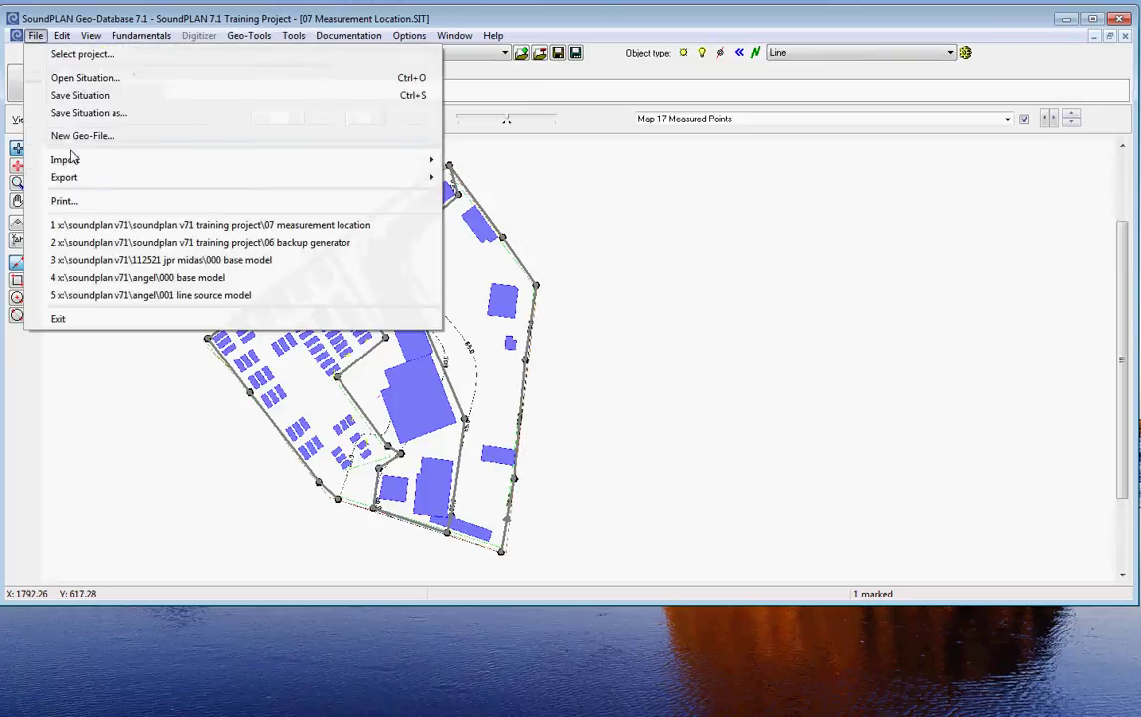
{"action": "mouse_move", "coordinate": [73, 180]}
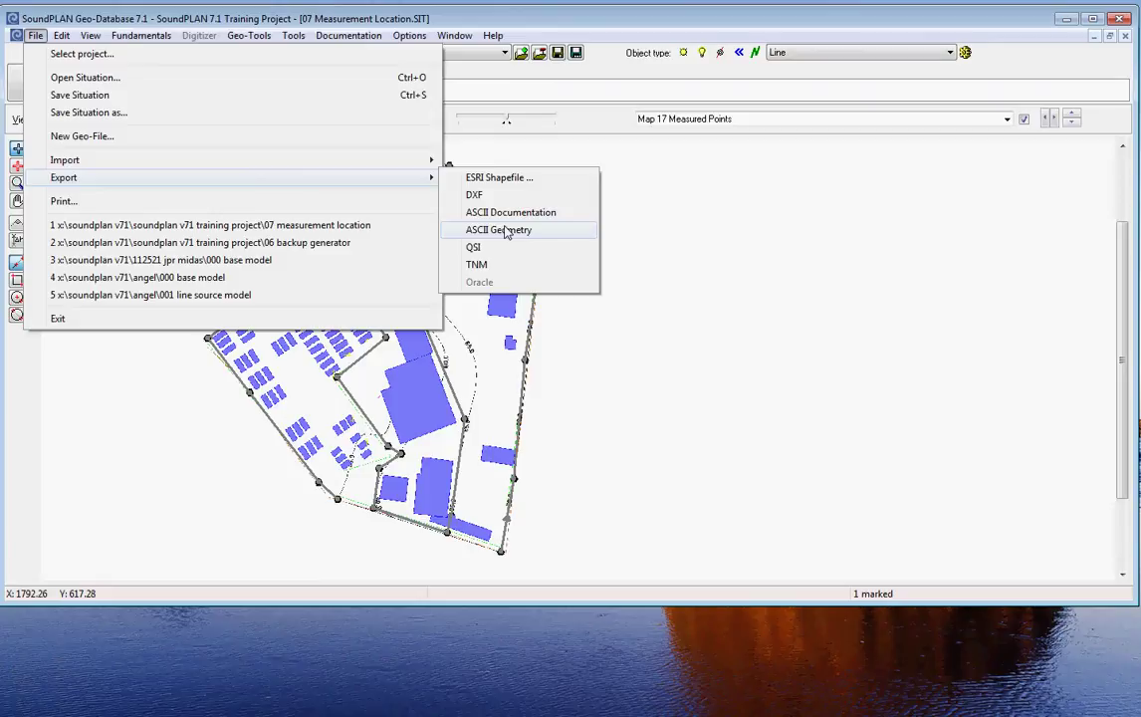
{"action": "left_click", "coordinate": [505, 230]}
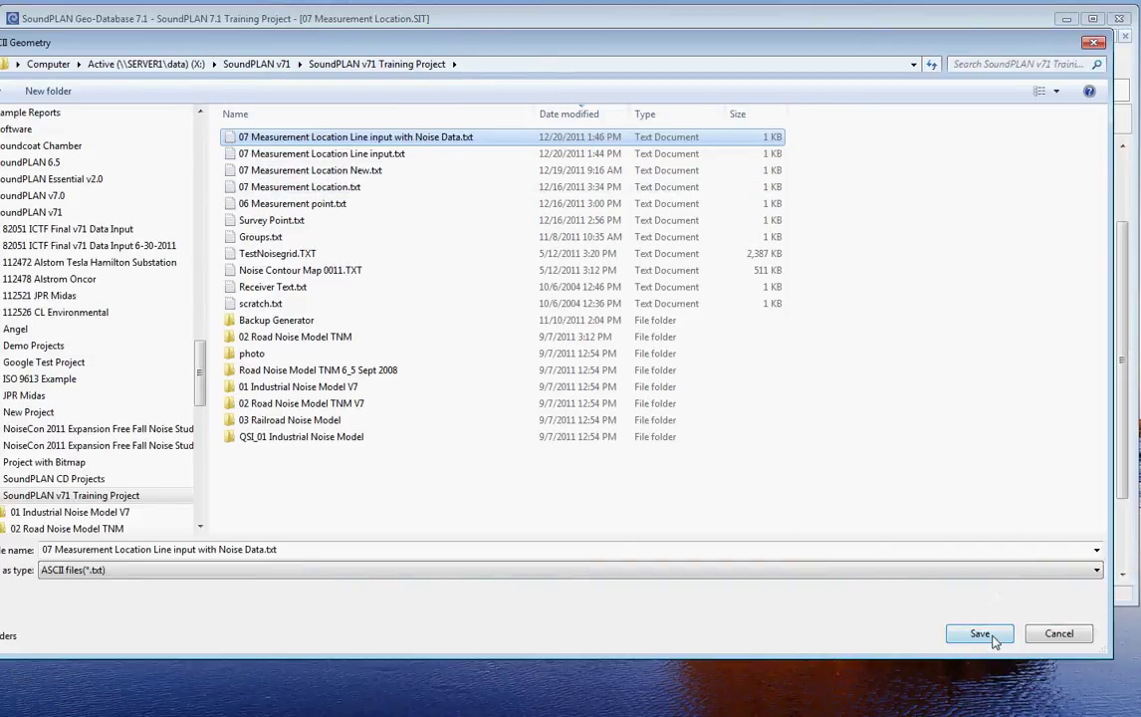
{"action": "left_click", "coordinate": [991, 638]}
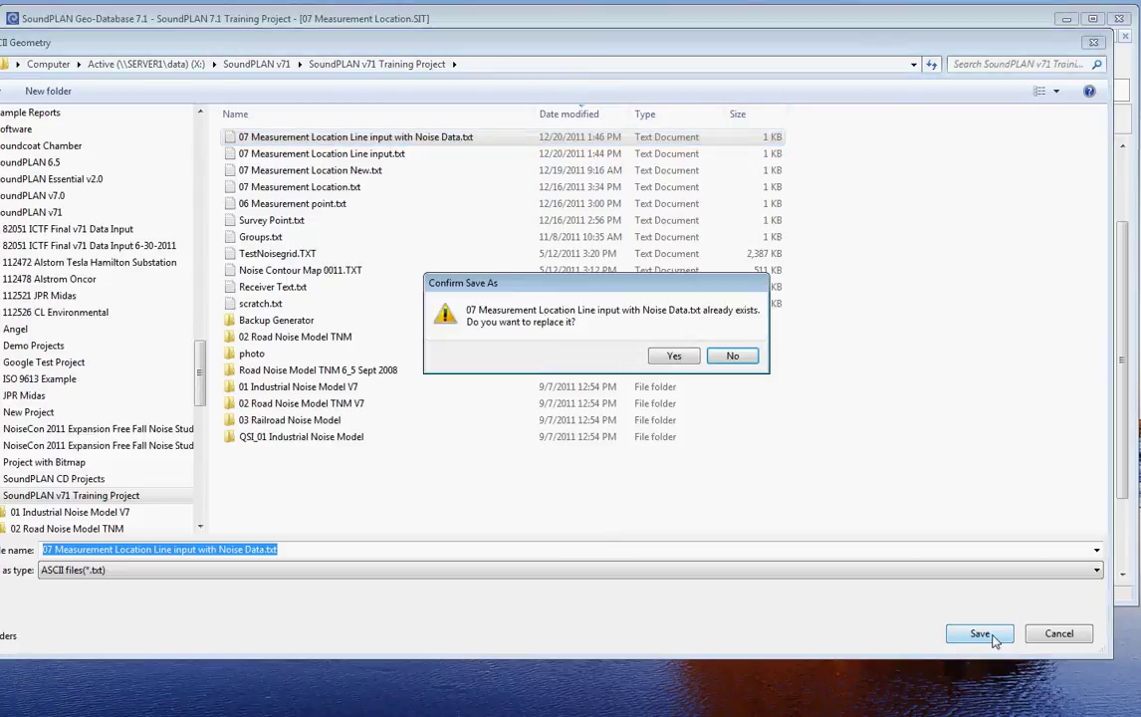
{"action": "left_click", "coordinate": [675, 356]}
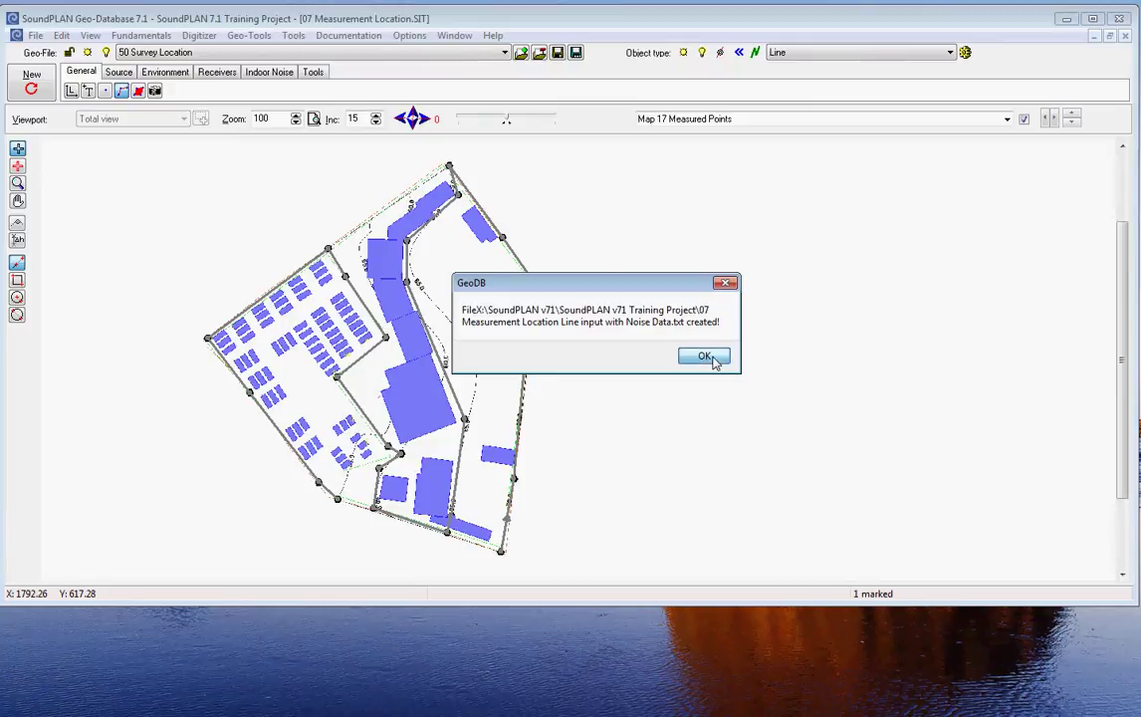
Step: Acknowledge the export message and close the Geo-Database, saving the situation changes
{"action": "left_click", "coordinate": [713, 361]}
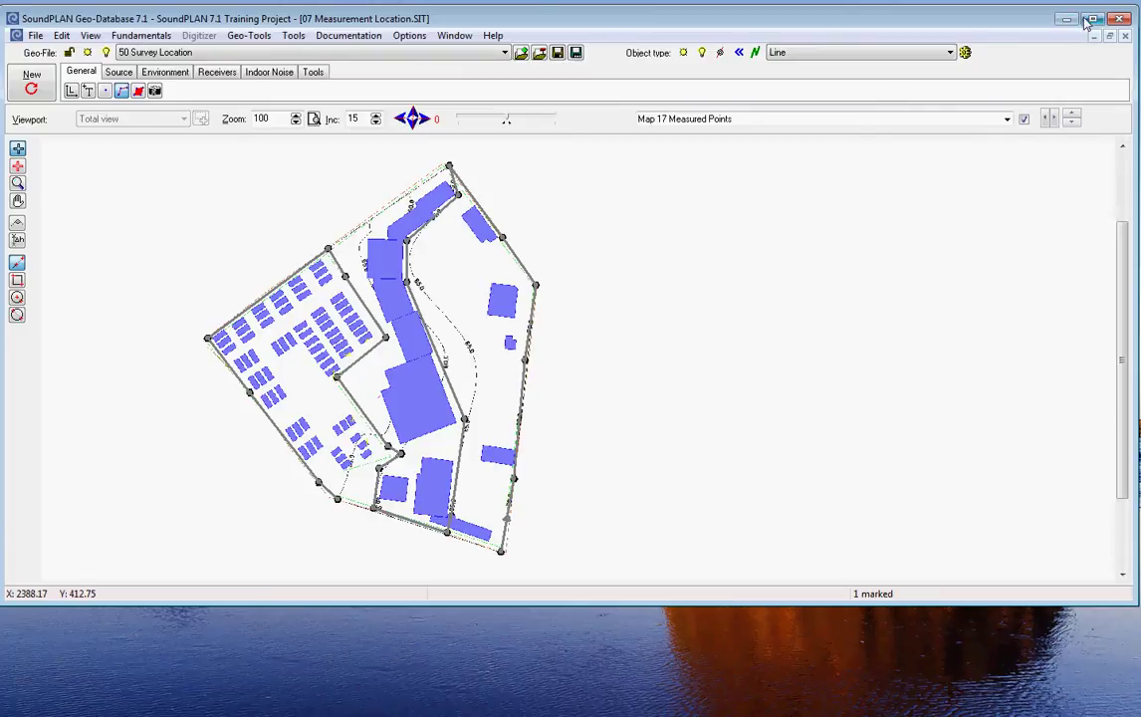
{"action": "left_click", "coordinate": [1122, 21]}
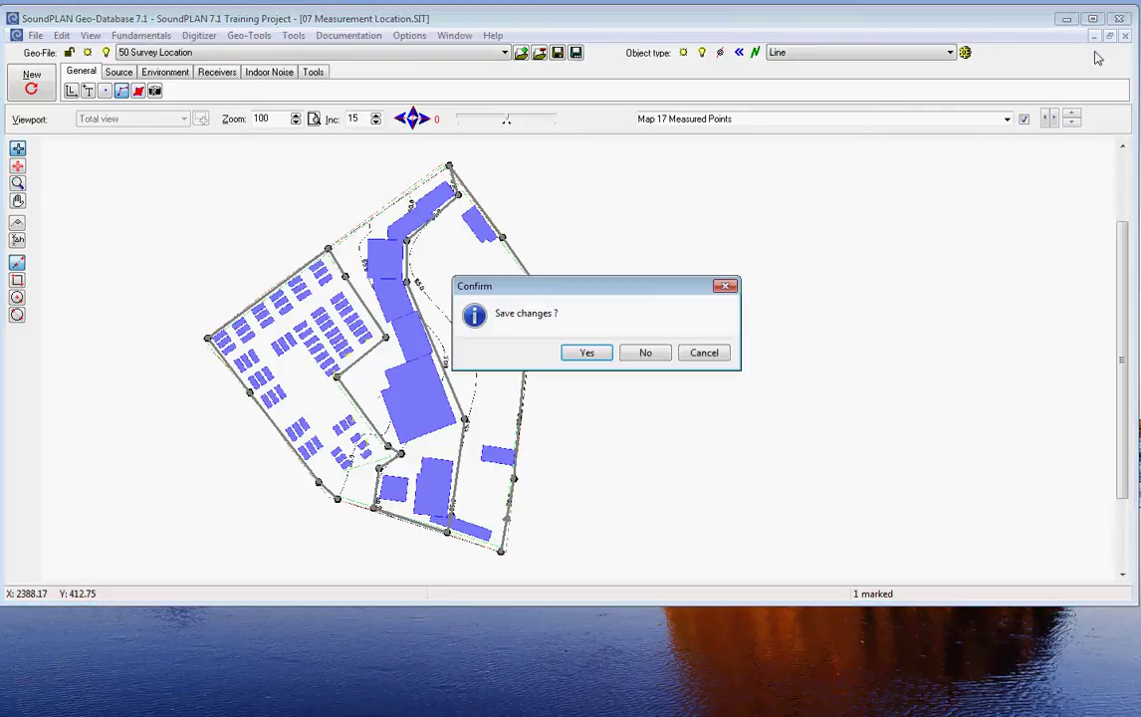
{"action": "left_click", "coordinate": [581, 352]}
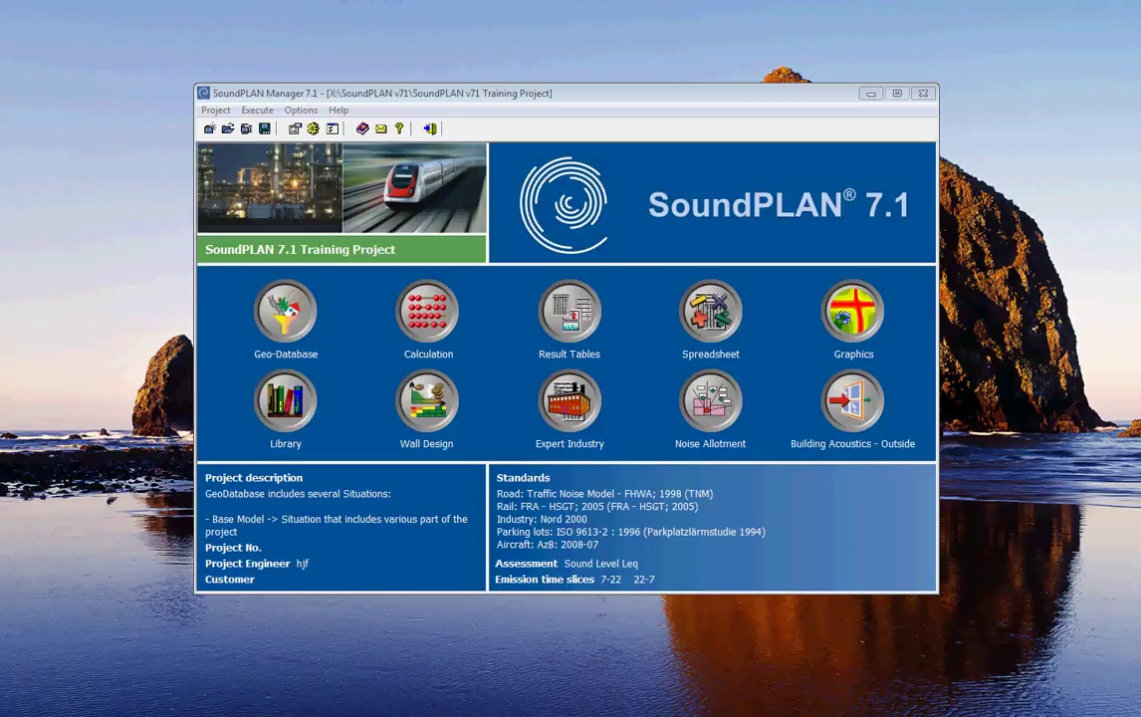
Step: Import the text file as delimited data split at semicolons into four columns
{"action": "left_click_drag", "start_coordinate": [588, 220], "coordinate": [609, 223]}
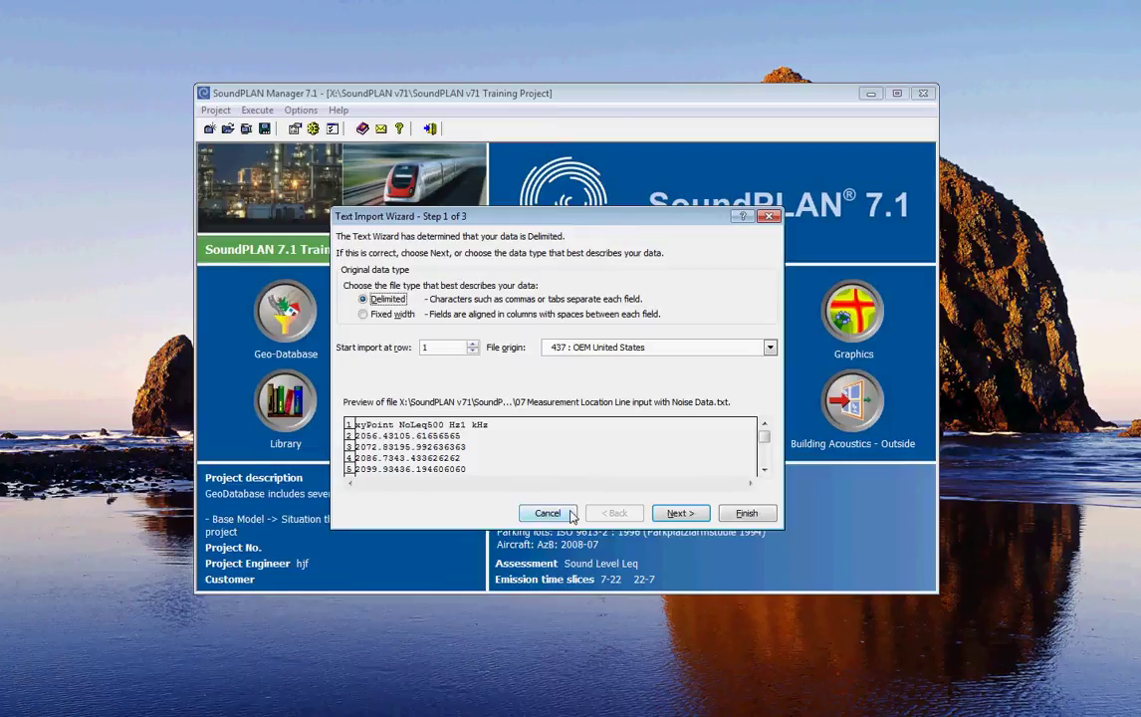
{"action": "left_click", "coordinate": [765, 518]}
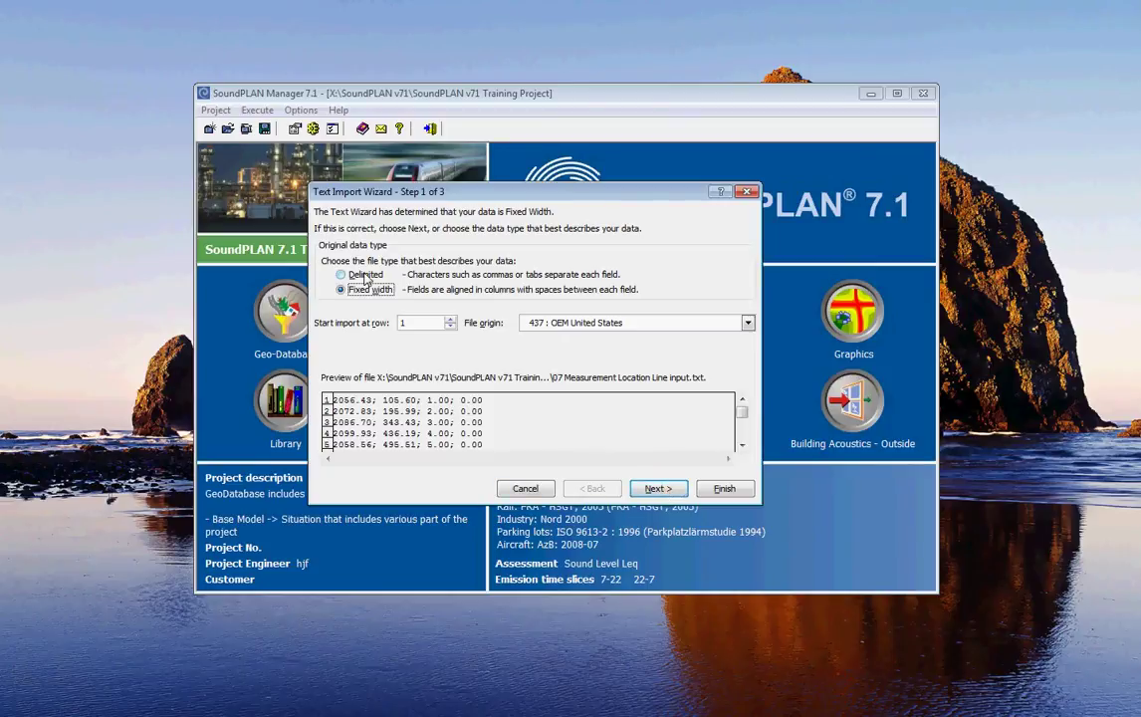
{"action": "key", "text": "Up"}
{"action": "left_click", "coordinate": [659, 489]}
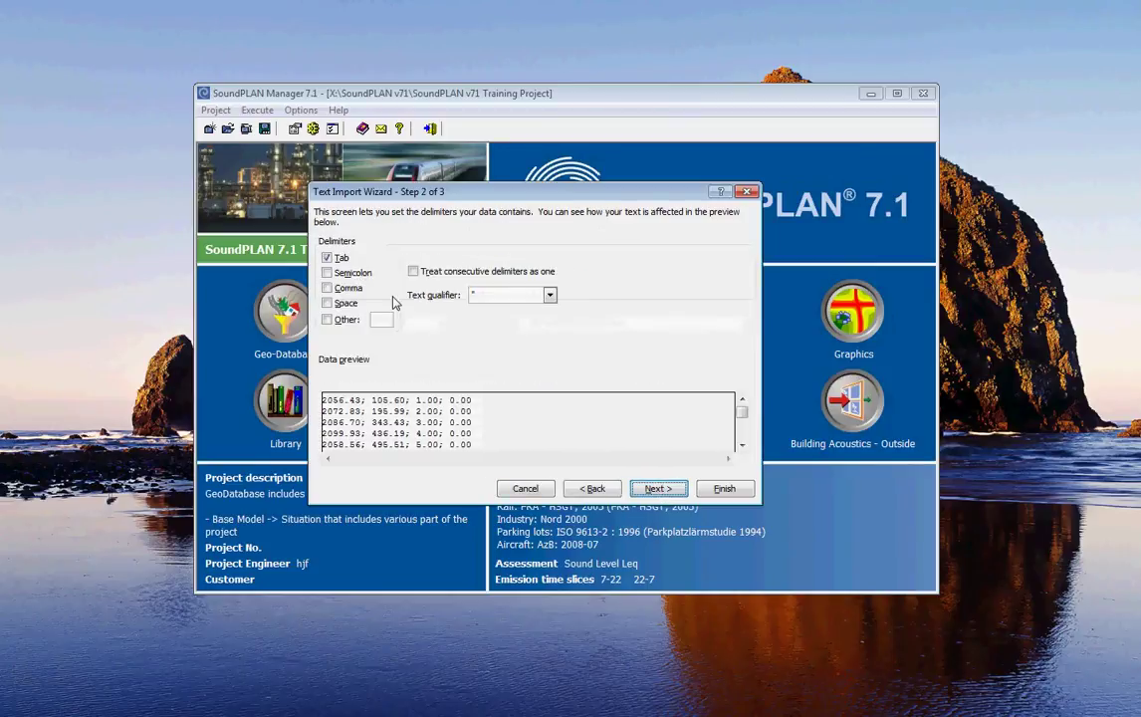
{"action": "key", "text": "alt+m"}
{"action": "left_click", "coordinate": [659, 488]}
{"action": "left_click", "coordinate": [712, 490]}
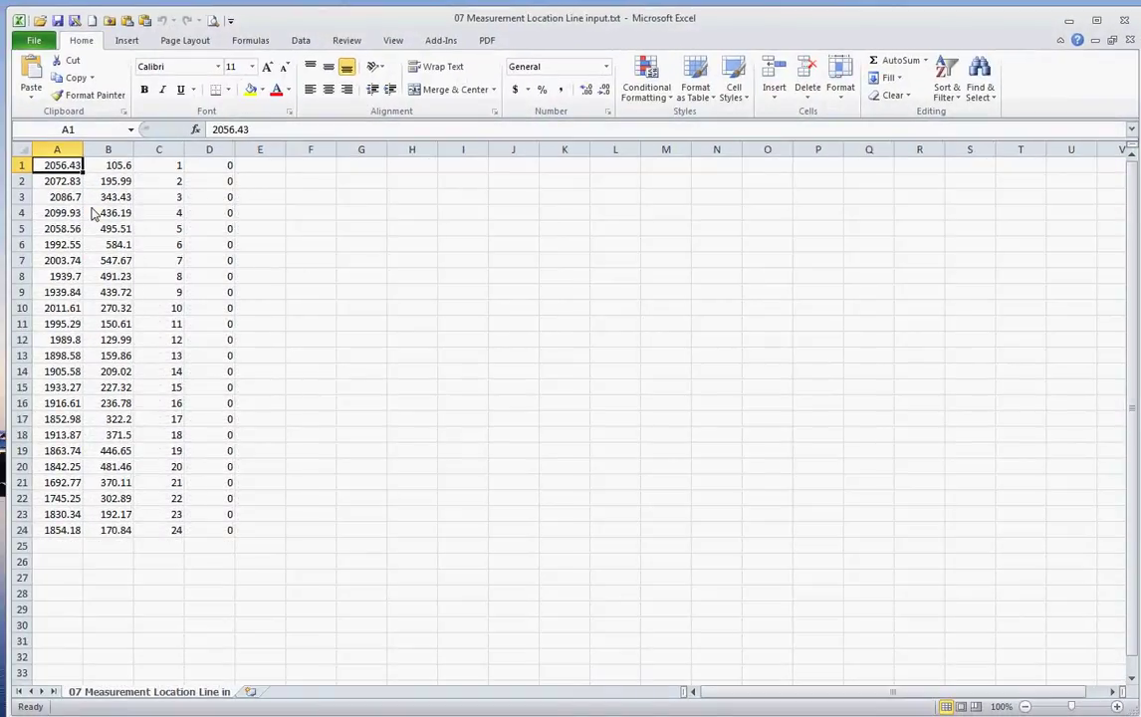
Step: Insert a blank row above the data at row 1
{"action": "left_click", "coordinate": [25, 167]}
{"action": "right_click", "coordinate": [25, 168]}
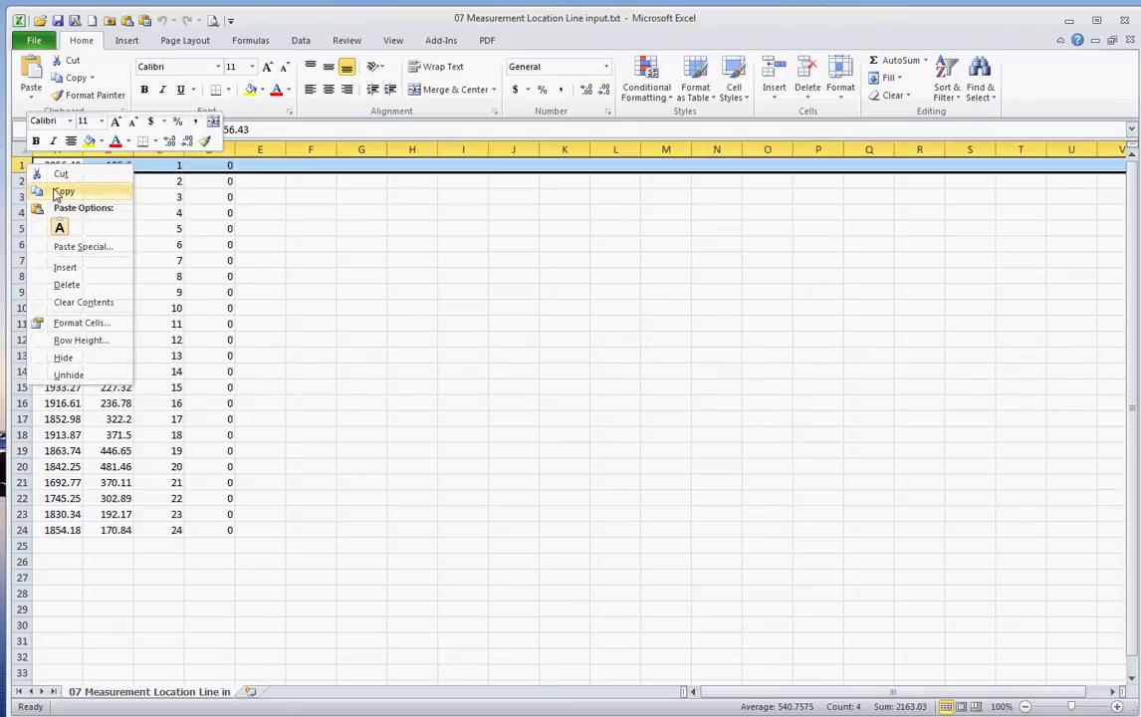
{"action": "left_click", "coordinate": [69, 271]}
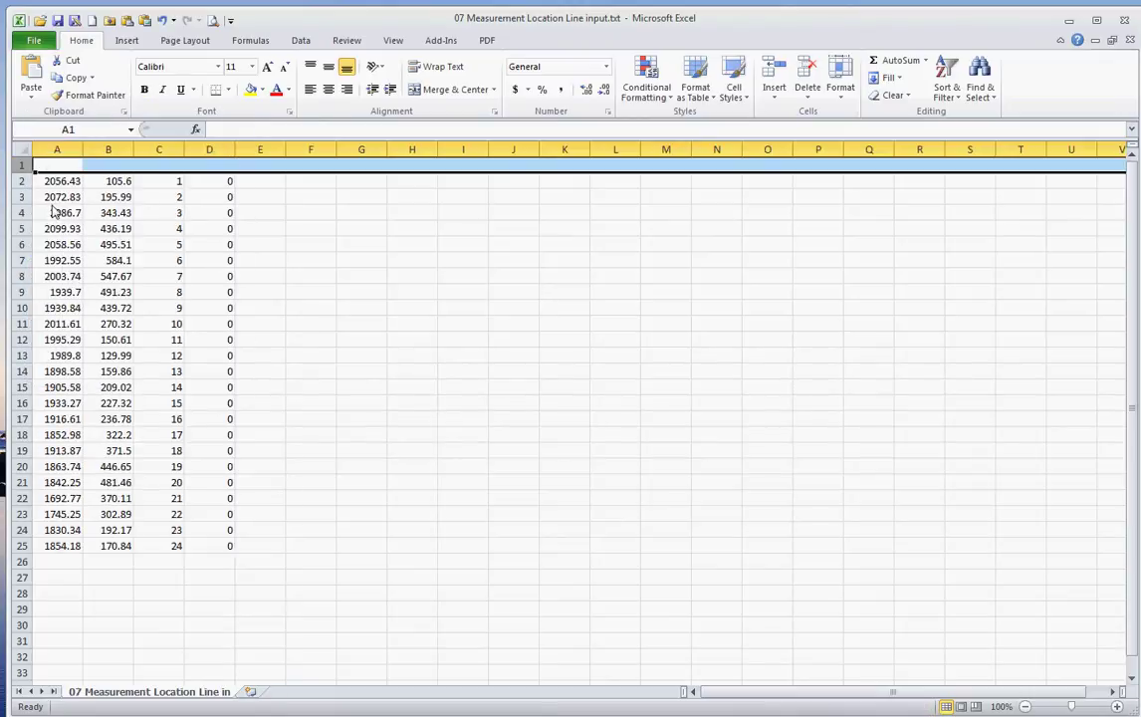
{"action": "left_click_drag", "start_coordinate": [165, 182], "coordinate": [185, 557]}
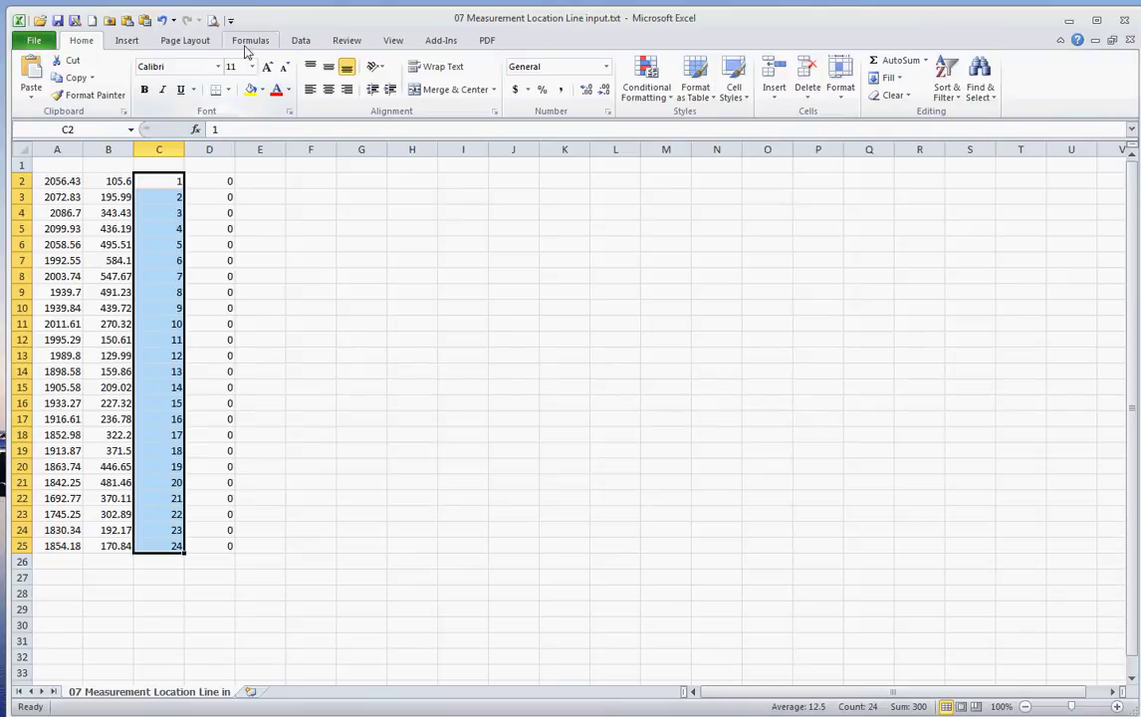
{"action": "left_click", "coordinate": [300, 40]}
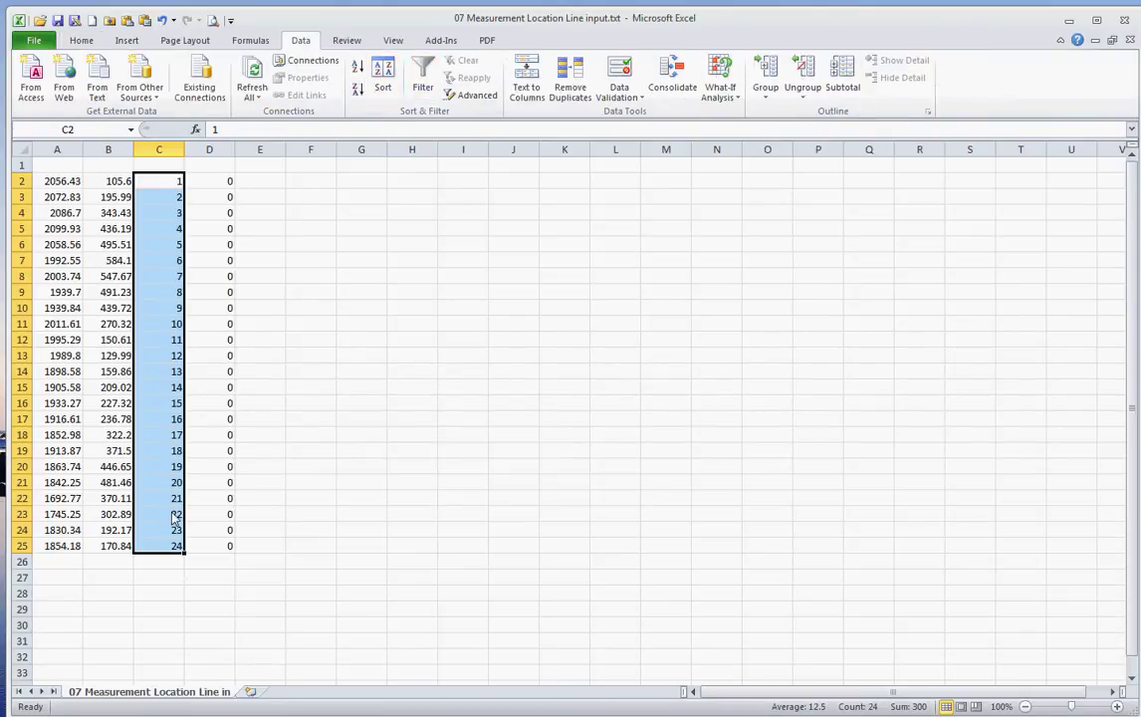
Step: Enter the headers x, y, Point No and Leq in A1 through D1
{"action": "left_click", "coordinate": [64, 169]}
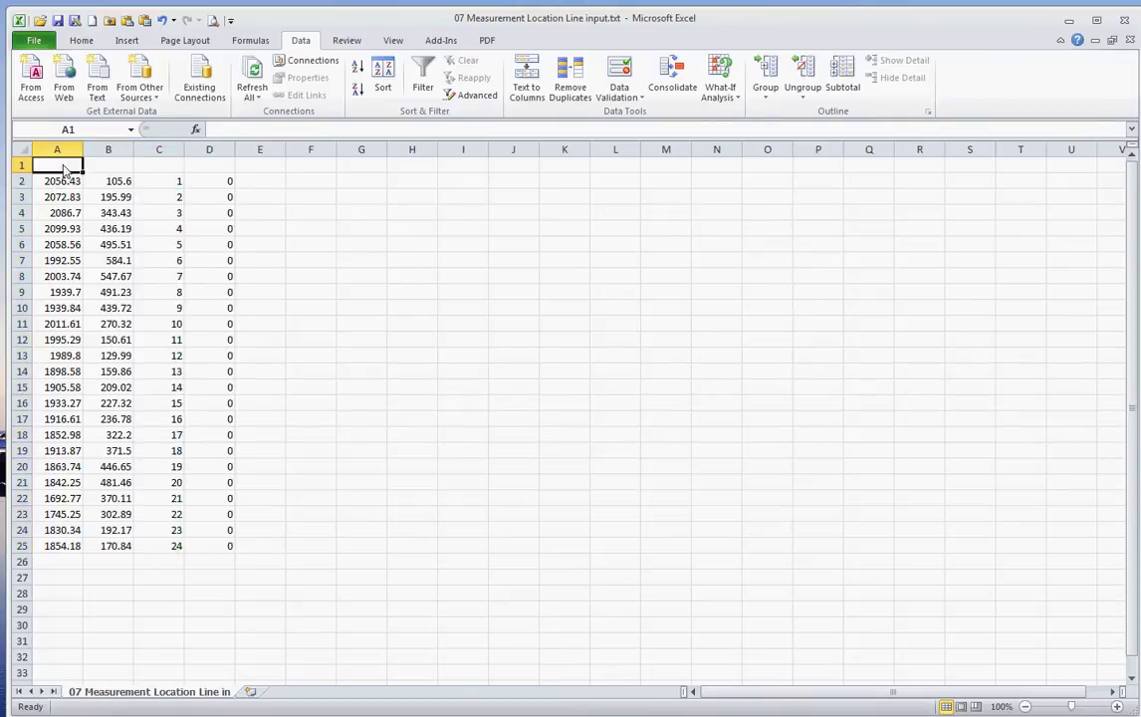
{"action": "type", "text": "x"}
{"action": "key", "text": "Tab"}
{"action": "type", "text": "y"}
{"action": "key", "text": "Tab"}
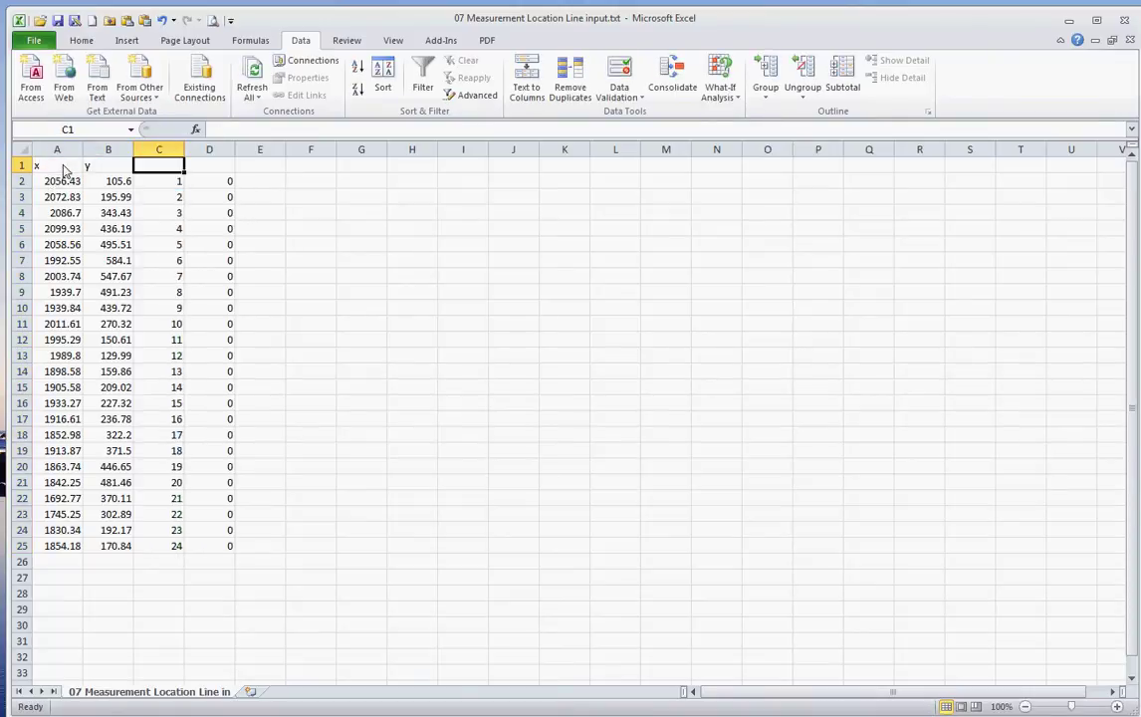
{"action": "type", "text": "Point No"}
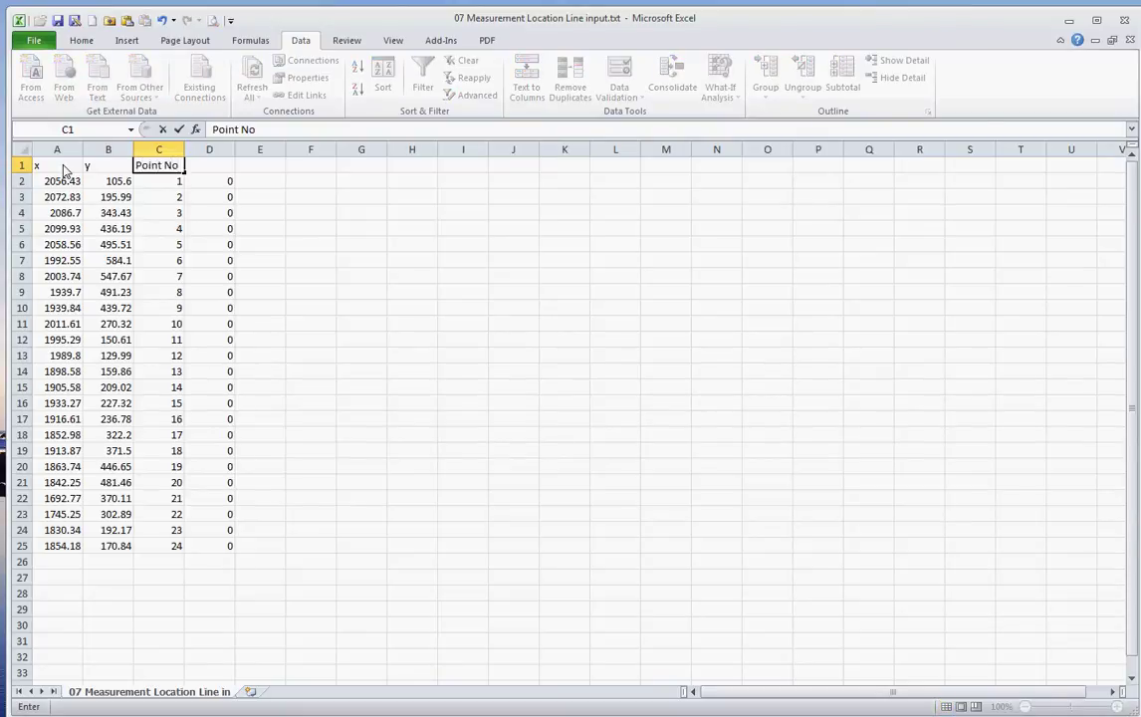
{"action": "key", "text": "Tab"}
{"action": "type", "text": "Leq"}
{"action": "key", "text": "Return"}
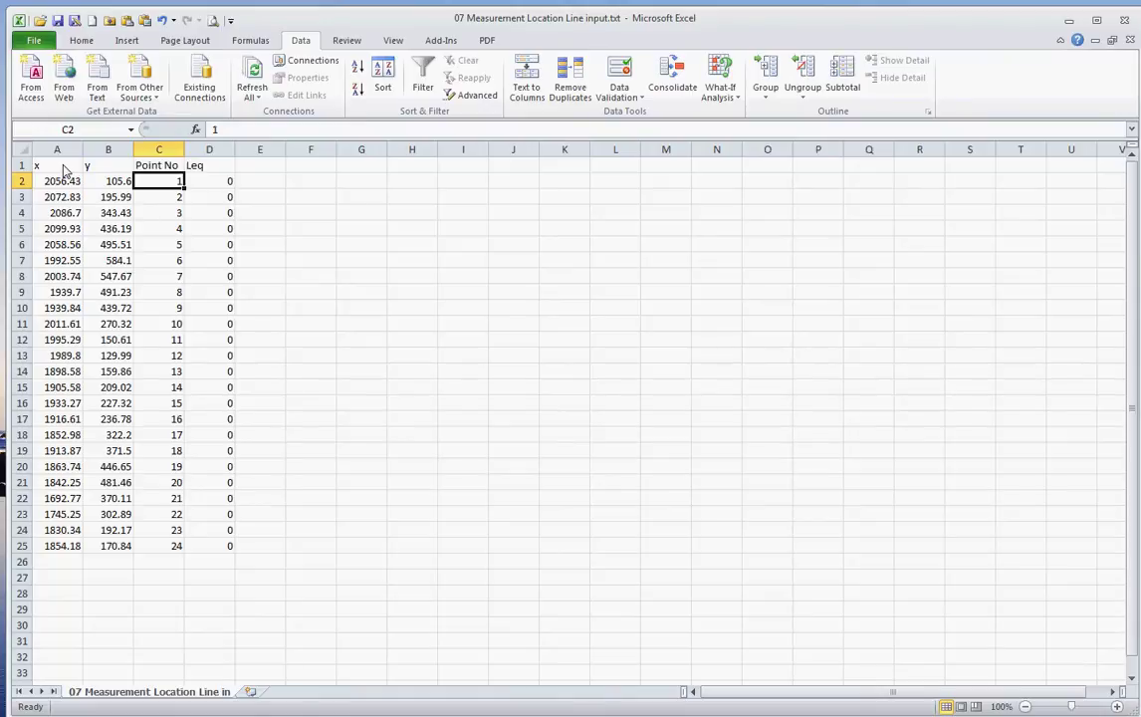
Step: Enter Leq levels 65, 63, 62, 61, 60, 59, 85, five 55s and 50, filling 50 down to row 25
{"action": "key", "text": "Tab"}
{"action": "type", "text": "65"}
{"action": "key", "text": "Return"}
{"action": "type", "text": "63"}
{"action": "key", "text": "Return"}
{"action": "type", "text": "62"}
{"action": "key", "text": "Return"}
{"action": "type", "text": "1"}
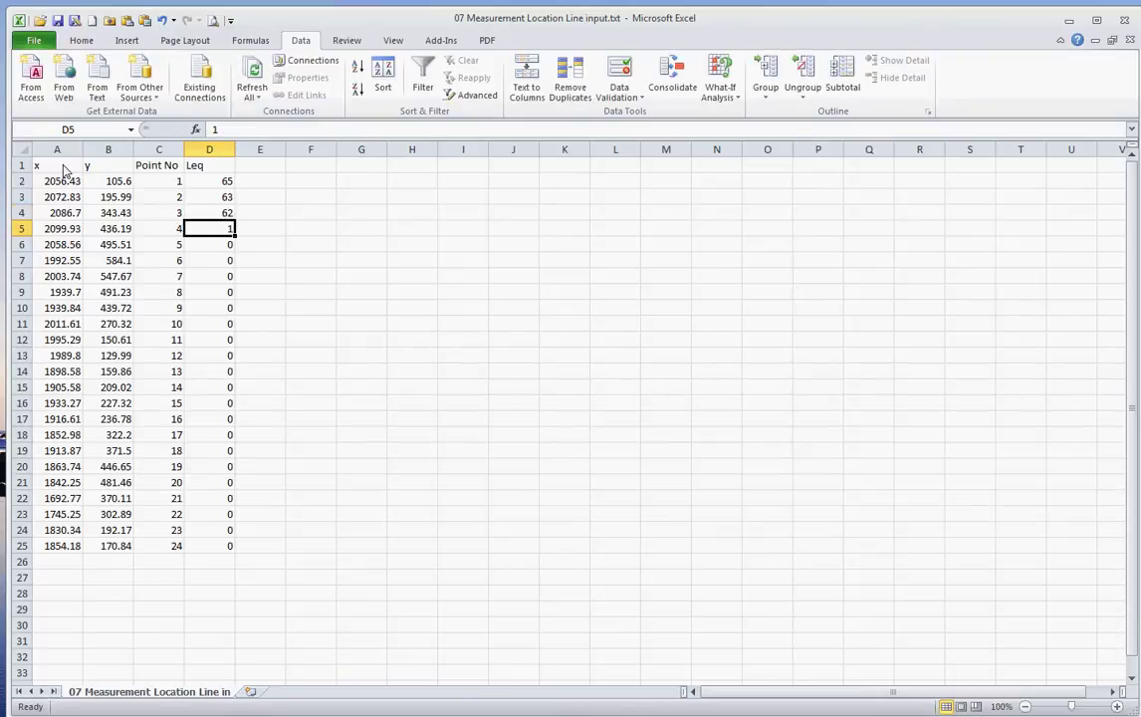
{"action": "key", "text": "BackSpace"}
{"action": "type", "text": "61"}
{"action": "key", "text": "Return"}
{"action": "type", "text": "60"}
{"action": "key", "text": "Return"}
{"action": "type", "text": "59"}
{"action": "key", "text": "Return"}
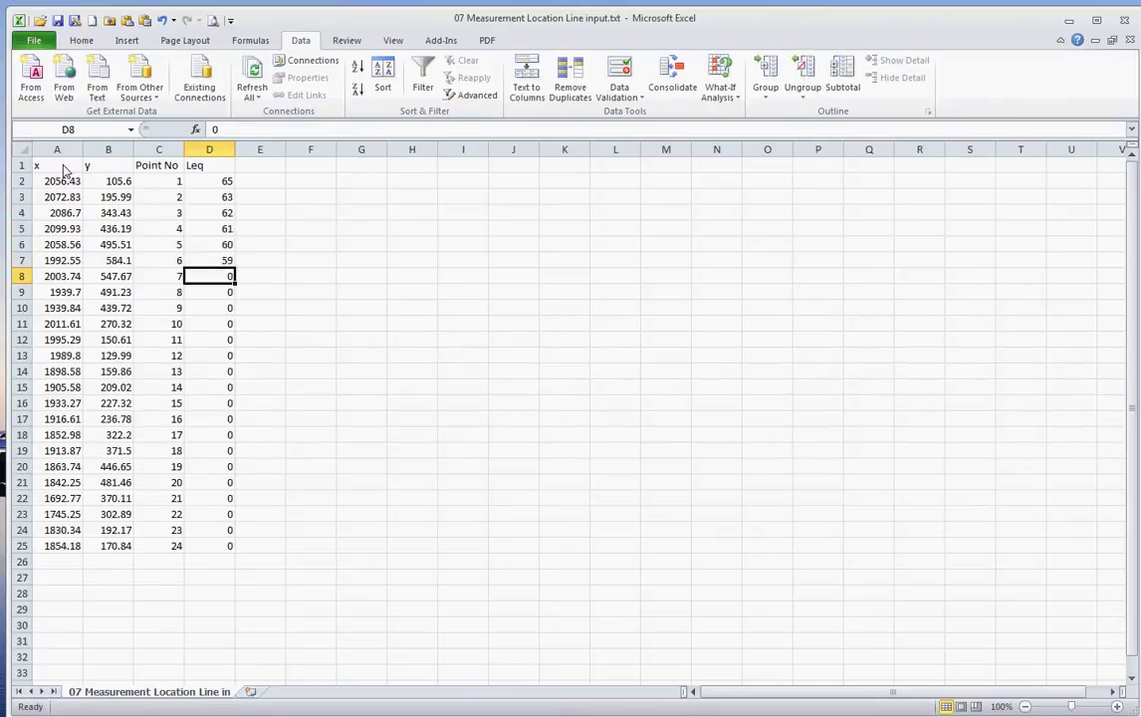
{"action": "type", "text": "85"}
{"action": "key", "text": "Return"}
{"action": "type", "text": "55"}
{"action": "key", "text": "Return"}
{"action": "type", "text": "55"}
{"action": "key", "text": "Return"}
{"action": "type", "text": "55"}
{"action": "key", "text": "Return"}
{"action": "type", "text": "55"}
{"action": "key", "text": "Return"}
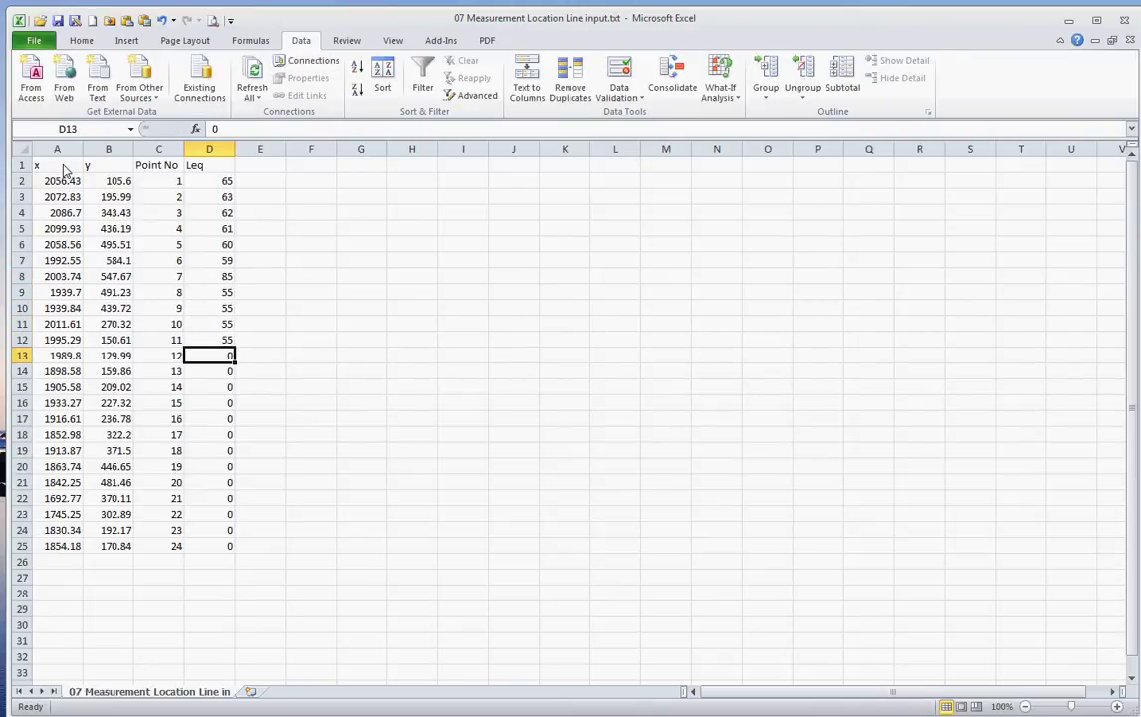
{"action": "type", "text": "55"}
{"action": "key", "text": "Return"}
{"action": "type", "text": "50"}
{"action": "key", "text": "Return"}
{"action": "left_click", "coordinate": [196, 368]}
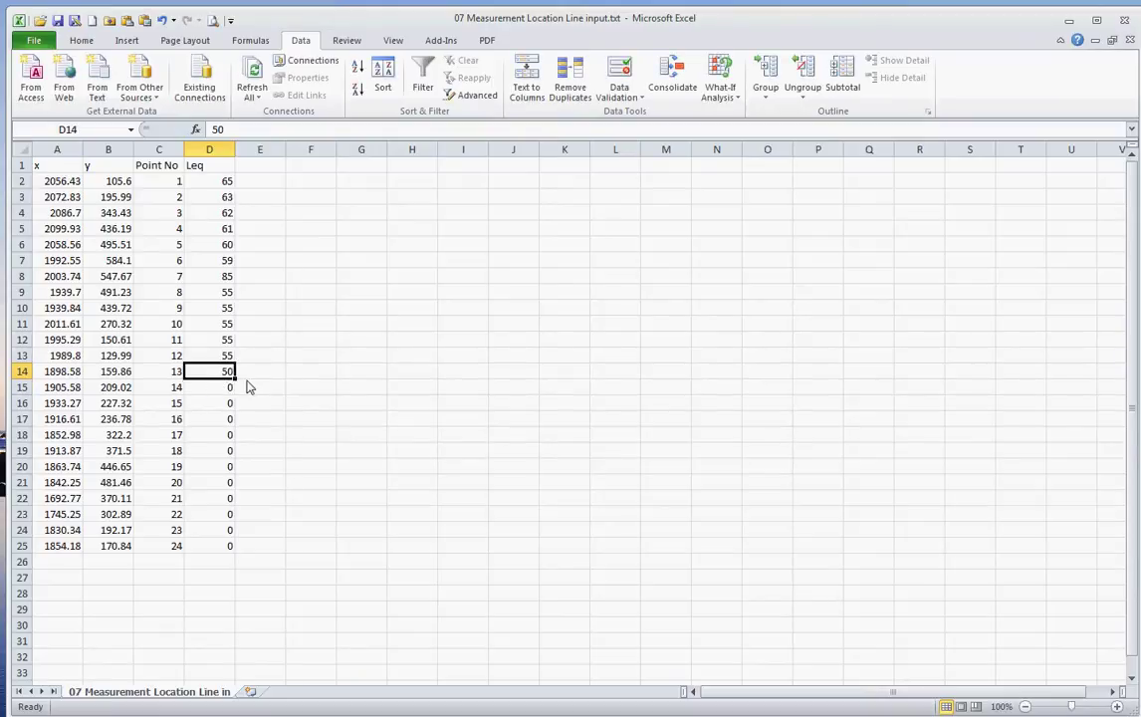
{"action": "left_click_drag", "start_coordinate": [235, 379], "coordinate": [245, 560]}
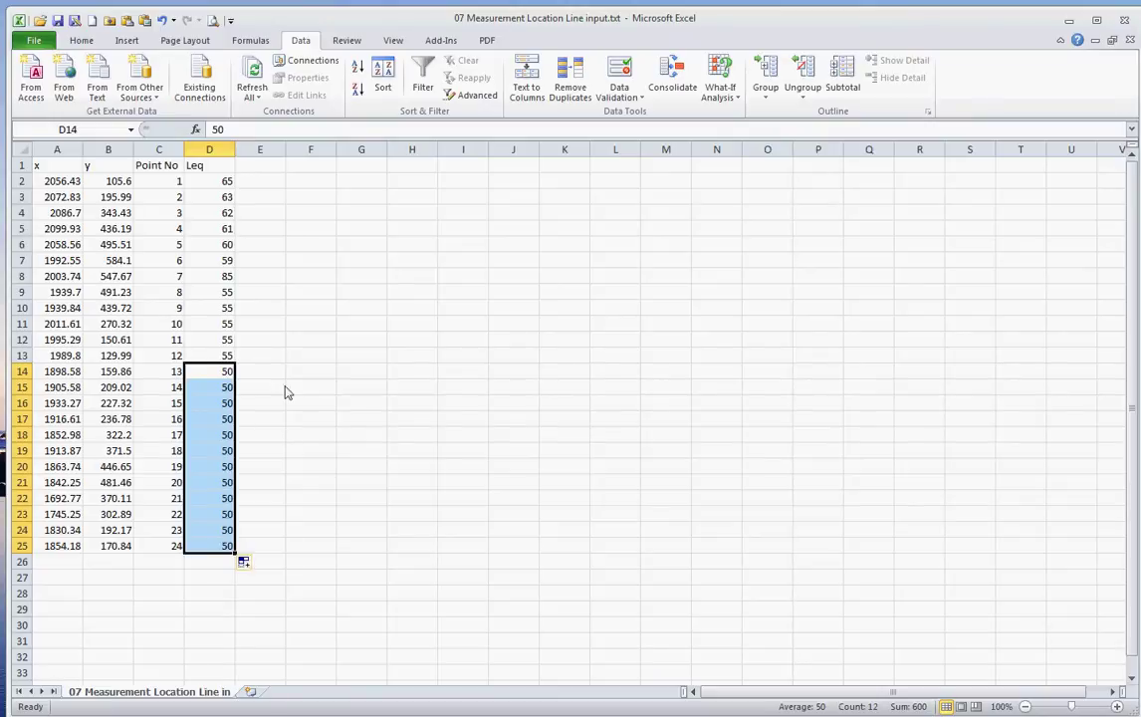
Step: Add the headers 500 hz in E1 and 1 kHz in F1
{"action": "left_click", "coordinate": [277, 169]}
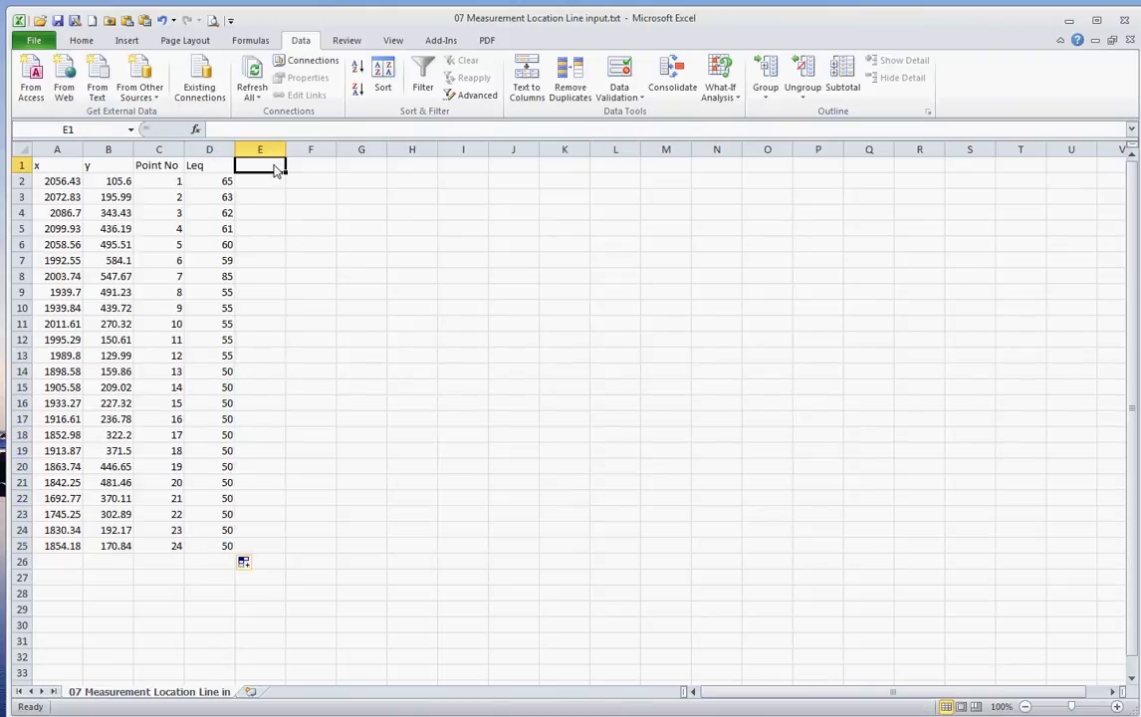
{"action": "type", "text": "500 hz"}
{"action": "key", "text": "Tab"}
{"action": "type", "text": "1 kH"}
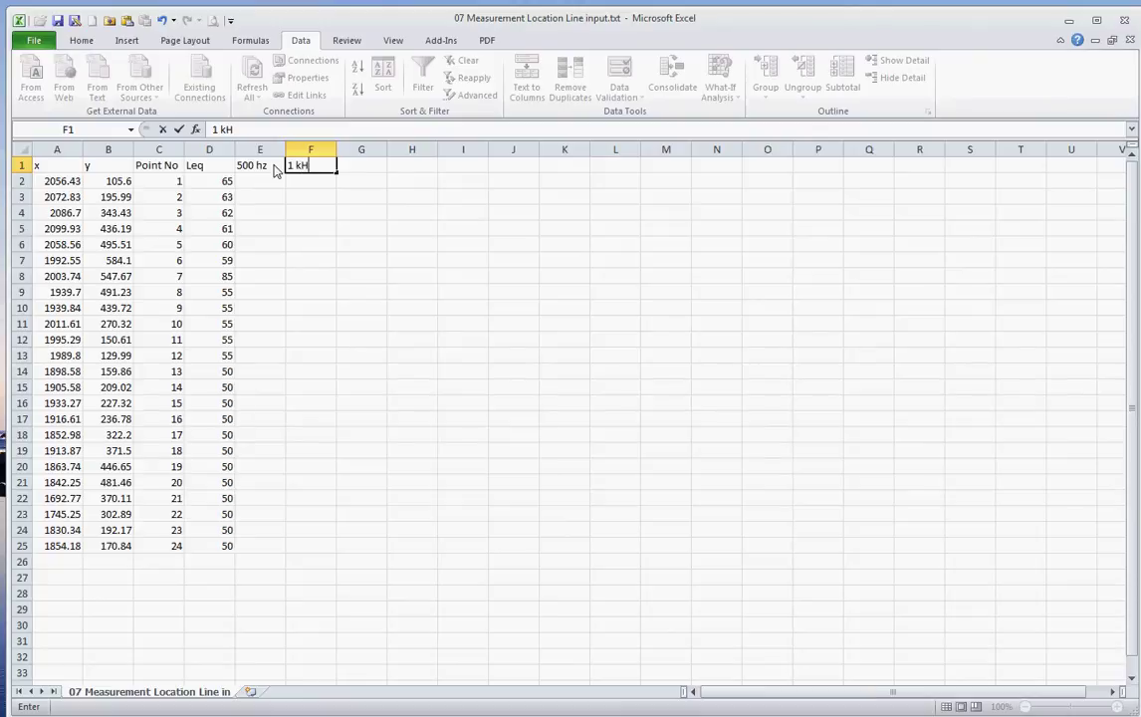
{"action": "type", "text": "z"}
{"action": "key", "text": "Tab"}
Step: Copy the Leq values D2:D25 into columns E and F
{"action": "left_click_drag", "start_coordinate": [226, 183], "coordinate": [238, 539]}
{"action": "key", "text": "ctrl+c"}
{"action": "left_click", "coordinate": [261, 181]}
{"action": "key", "text": "ctrl+v"}
{"action": "left_click", "coordinate": [325, 181]}
{"action": "key", "text": "ctrl+v"}
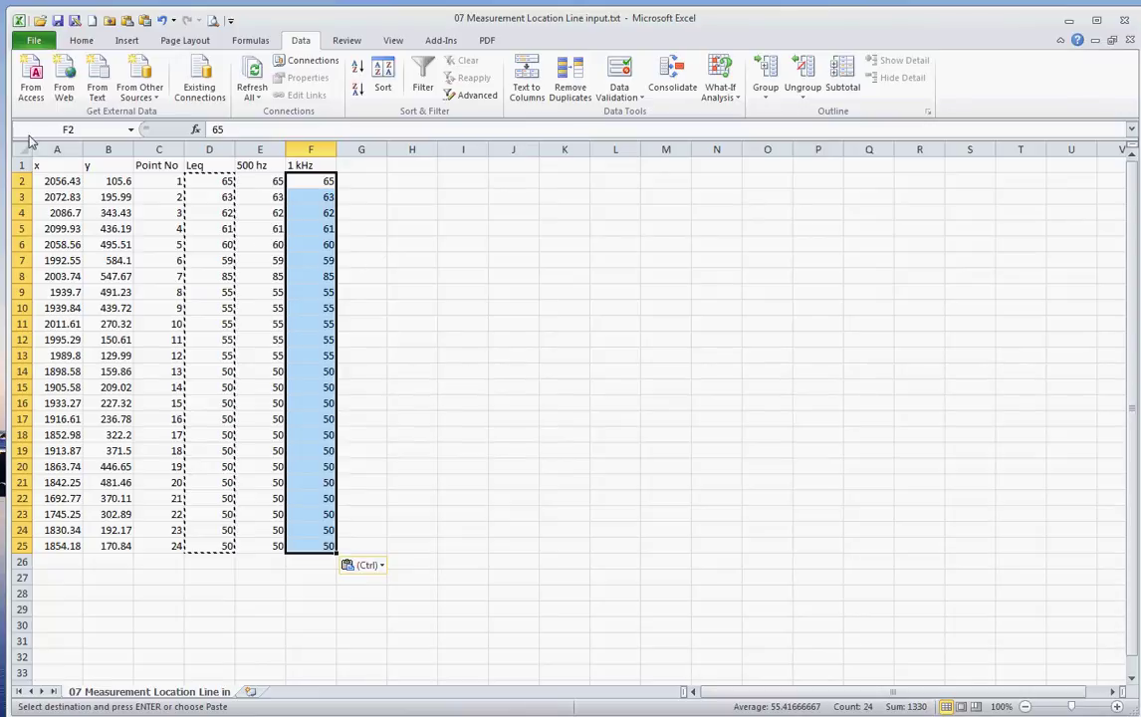
Step: Save as tab-delimited '07 Measurement Location Line input with Noise Data.txt', replacing it, then close Excel
{"action": "left_click", "coordinate": [43, 20]}
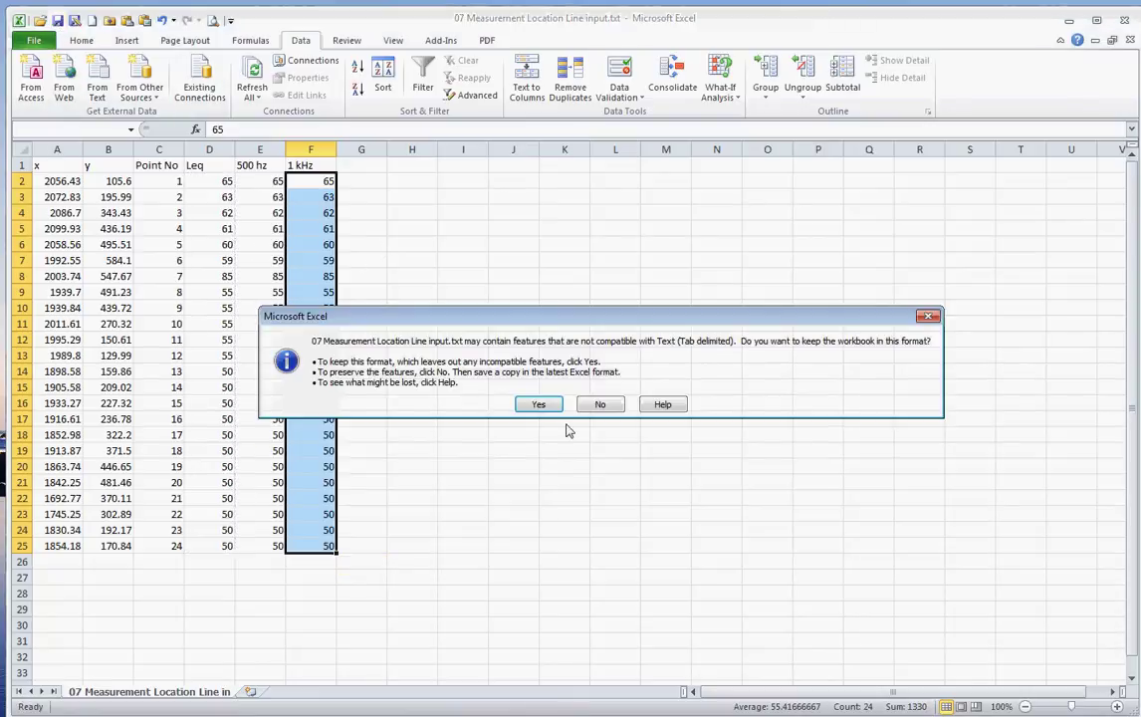
{"action": "left_click", "coordinate": [542, 403]}
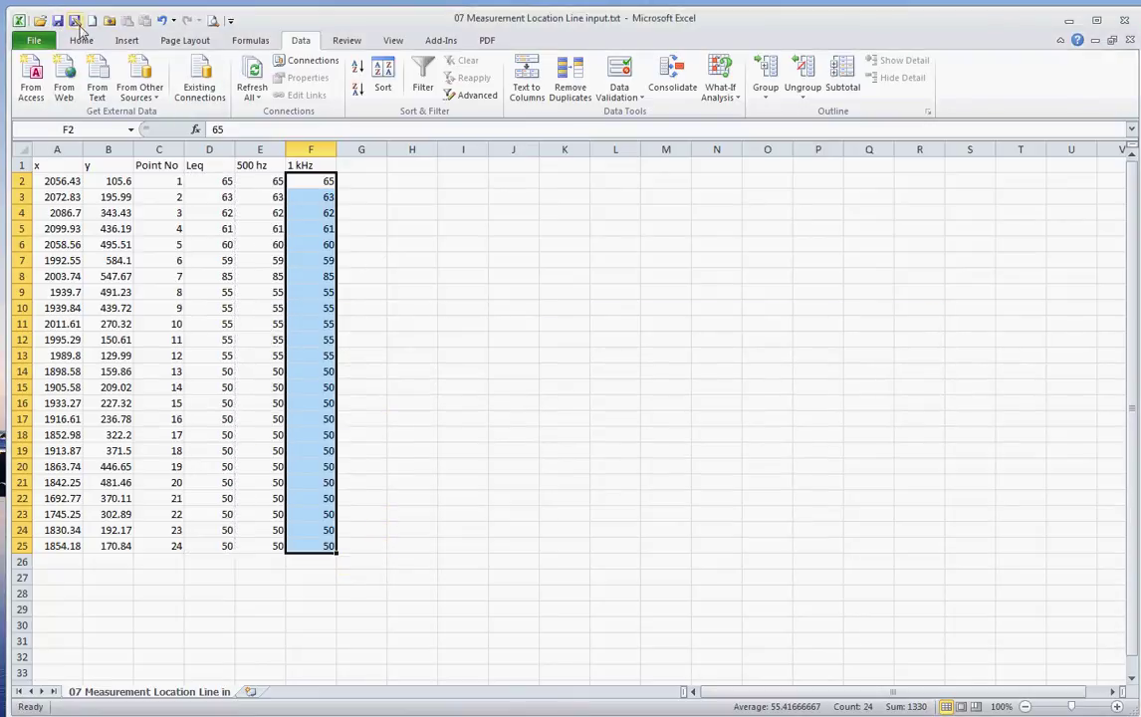
{"action": "left_click", "coordinate": [72, 21]}
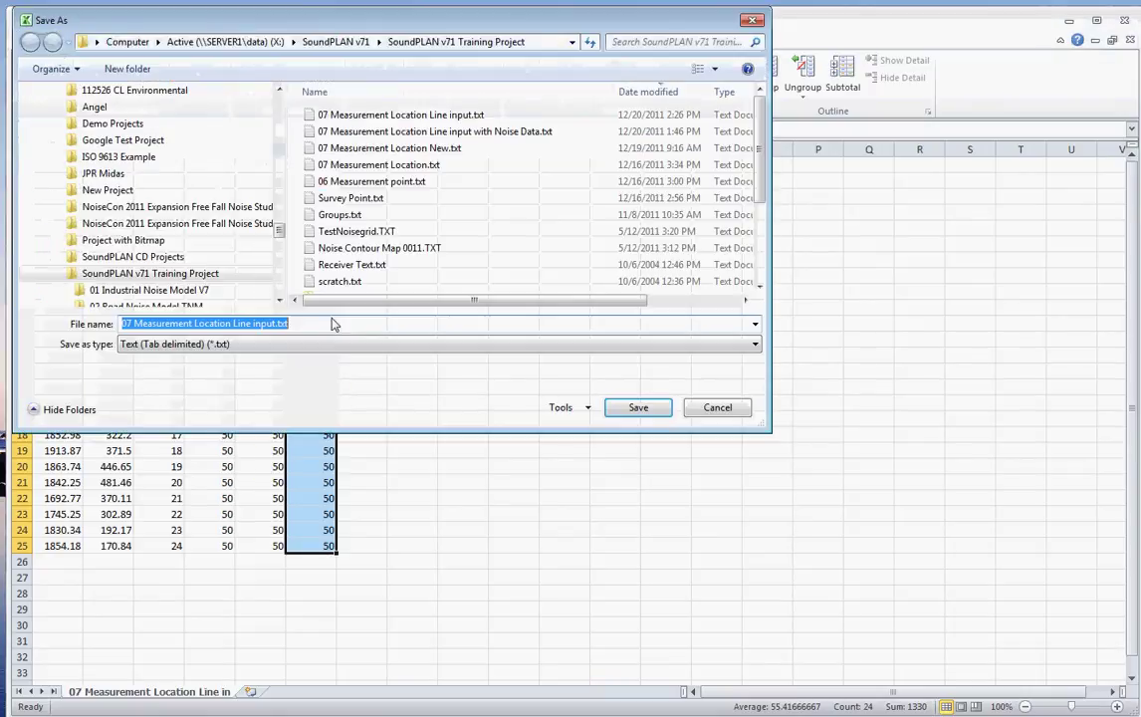
{"action": "left_click", "coordinate": [428, 132]}
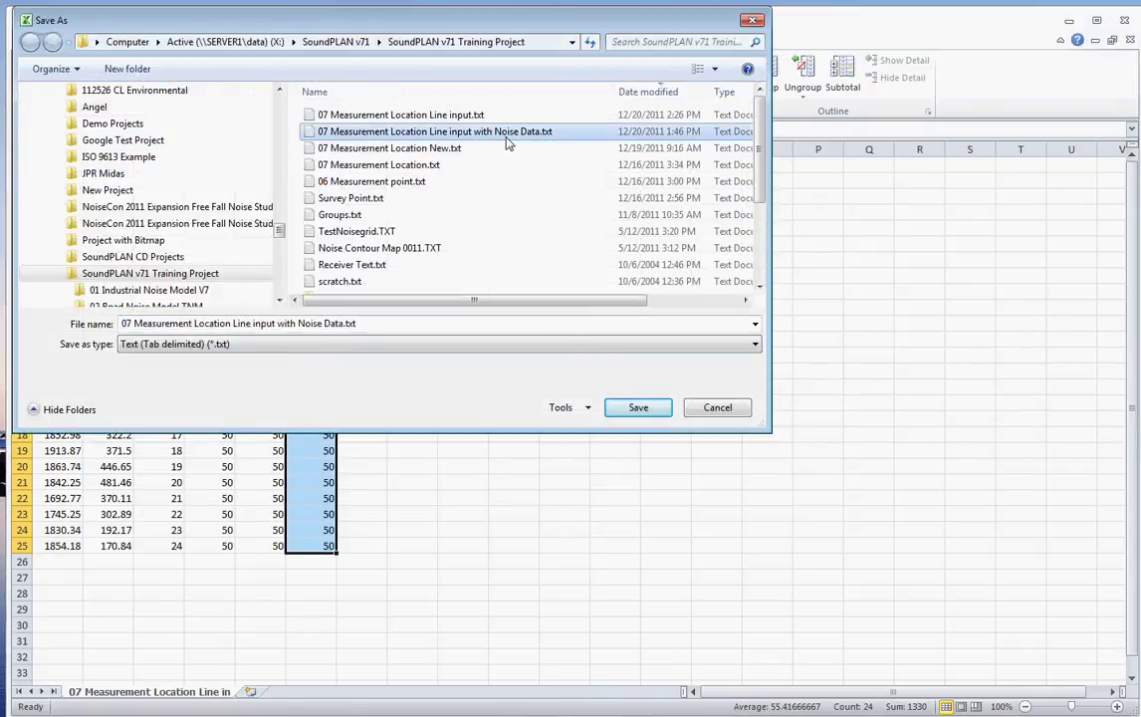
{"action": "left_click", "coordinate": [642, 408]}
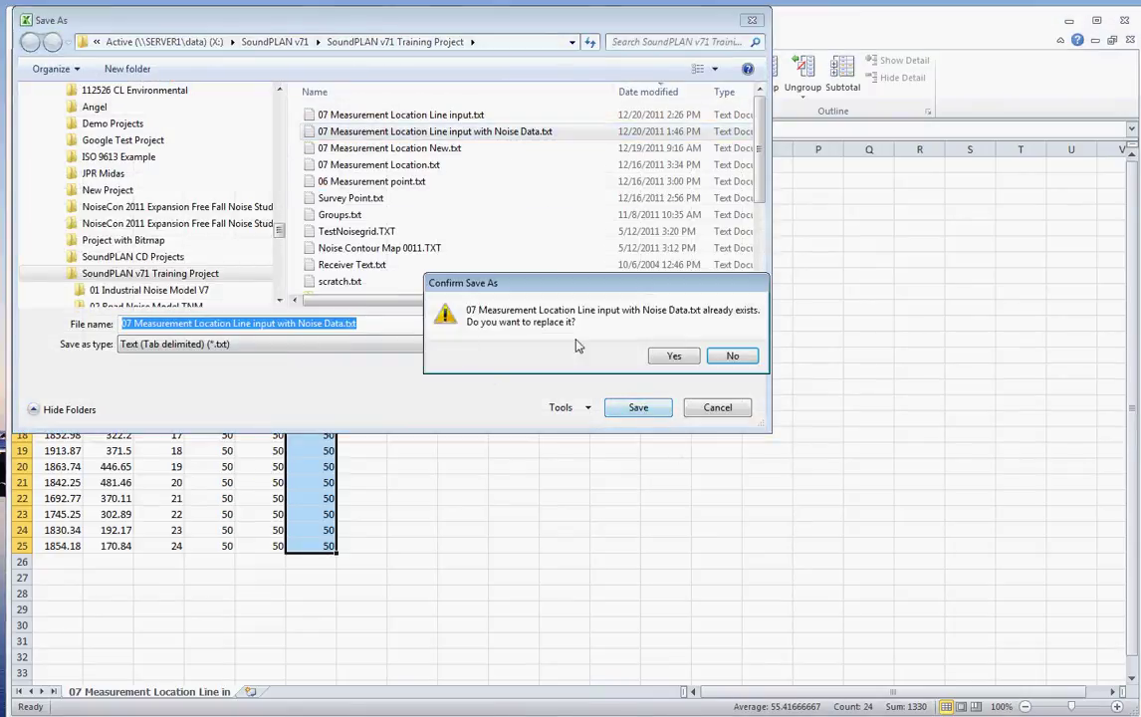
{"action": "left_click", "coordinate": [674, 355]}
{"action": "left_click", "coordinate": [537, 402]}
{"action": "left_click", "coordinate": [1129, 19]}
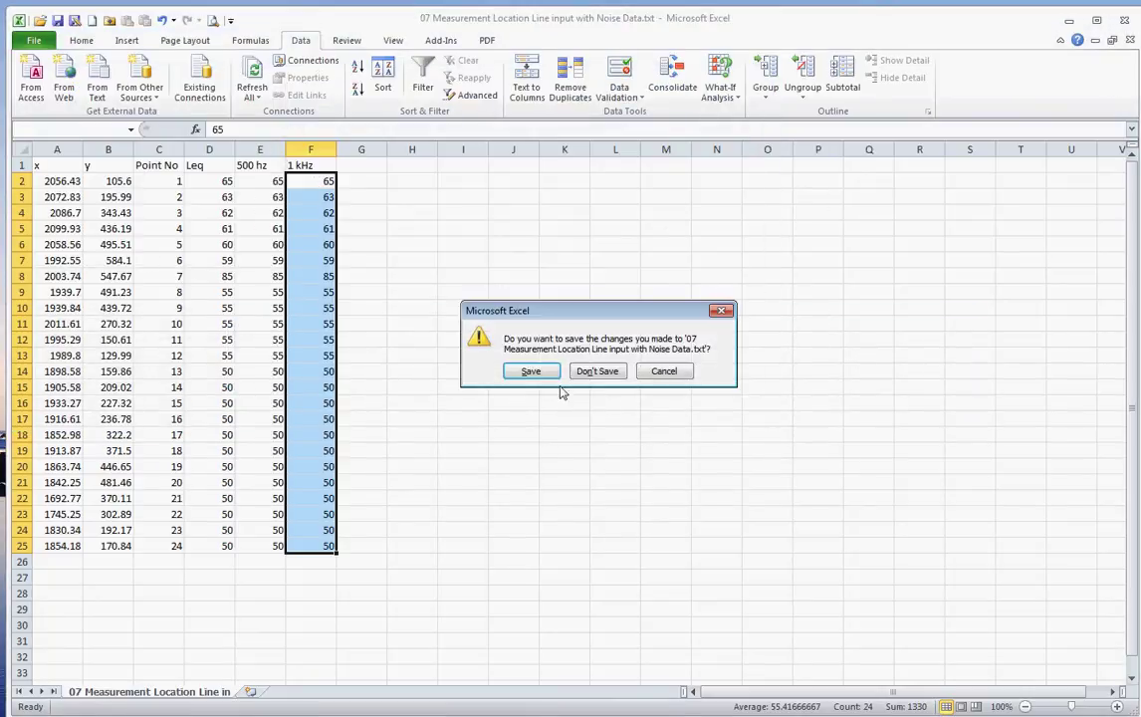
Step: Discard Excel changes, open Map 16 Measured Map Example in SoundPLAN Graphics and select its Measured Data Contour Map
{"action": "left_click", "coordinate": [597, 370]}
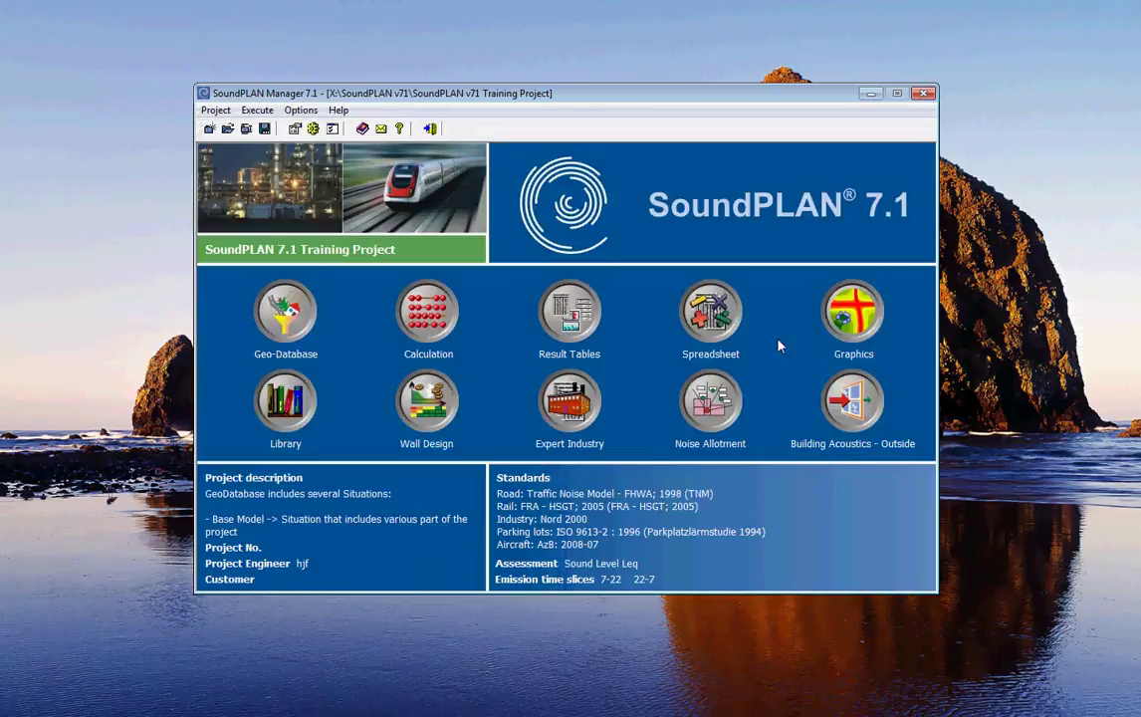
{"action": "left_click", "coordinate": [844, 320]}
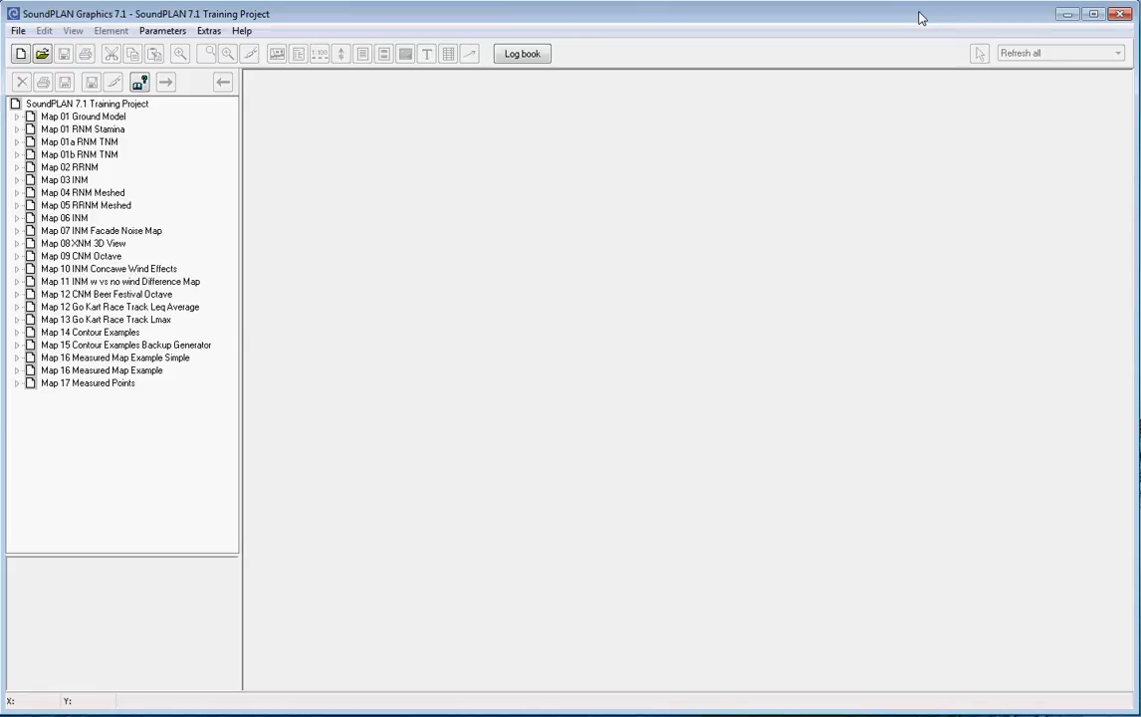
{"action": "left_click", "coordinate": [88, 371]}
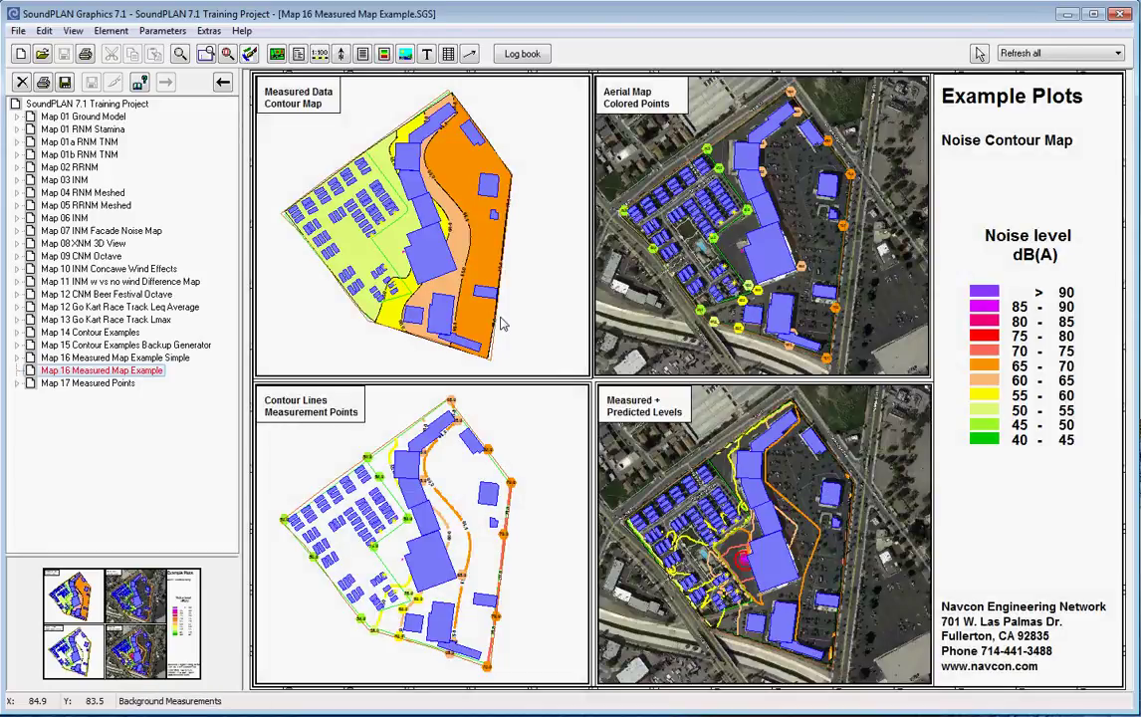
{"action": "left_click", "coordinate": [375, 135]}
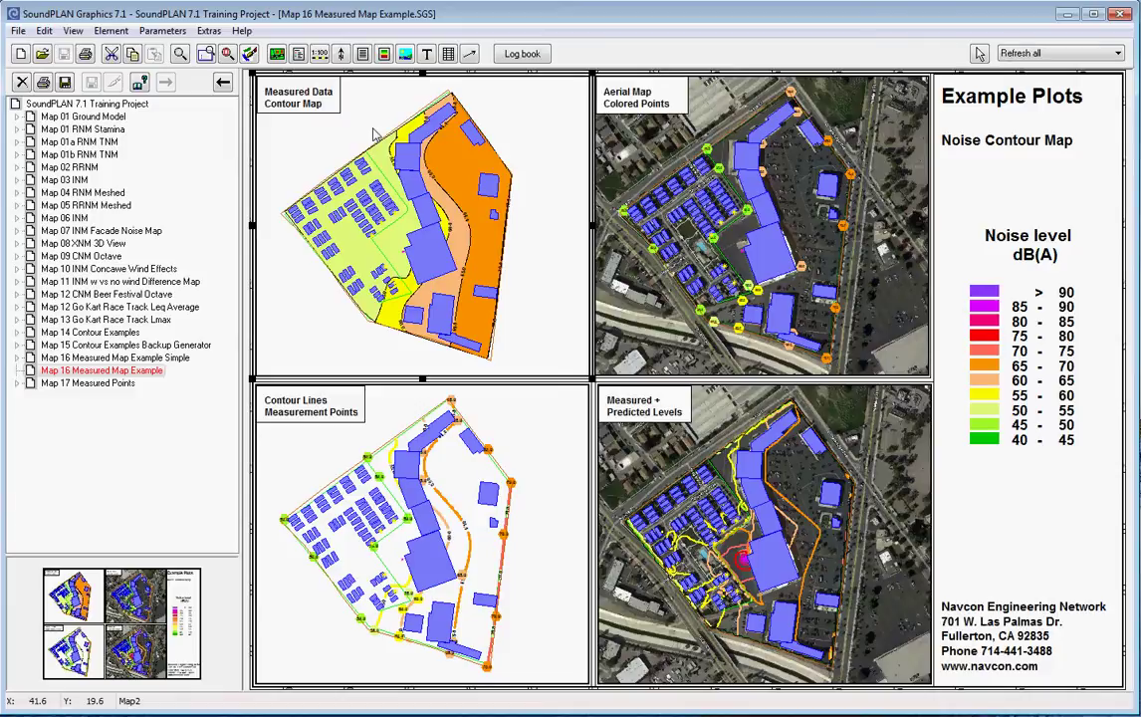
{"action": "left_click", "coordinate": [573, 466]}
{"action": "left_click", "coordinate": [358, 212]}
Step: Open the Measured Data map's File selection manager and select 06 Backup Generator.sit and 07 Measurement Location.PLI
{"action": "right_click", "coordinate": [363, 137]}
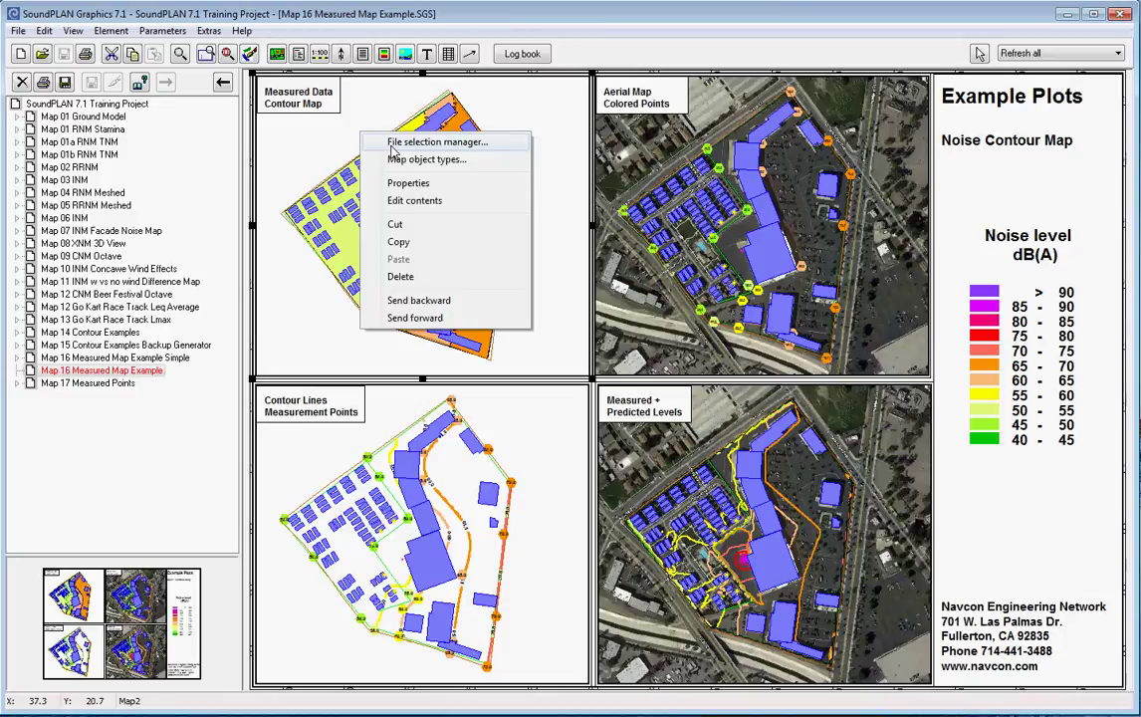
{"action": "left_click", "coordinate": [393, 149]}
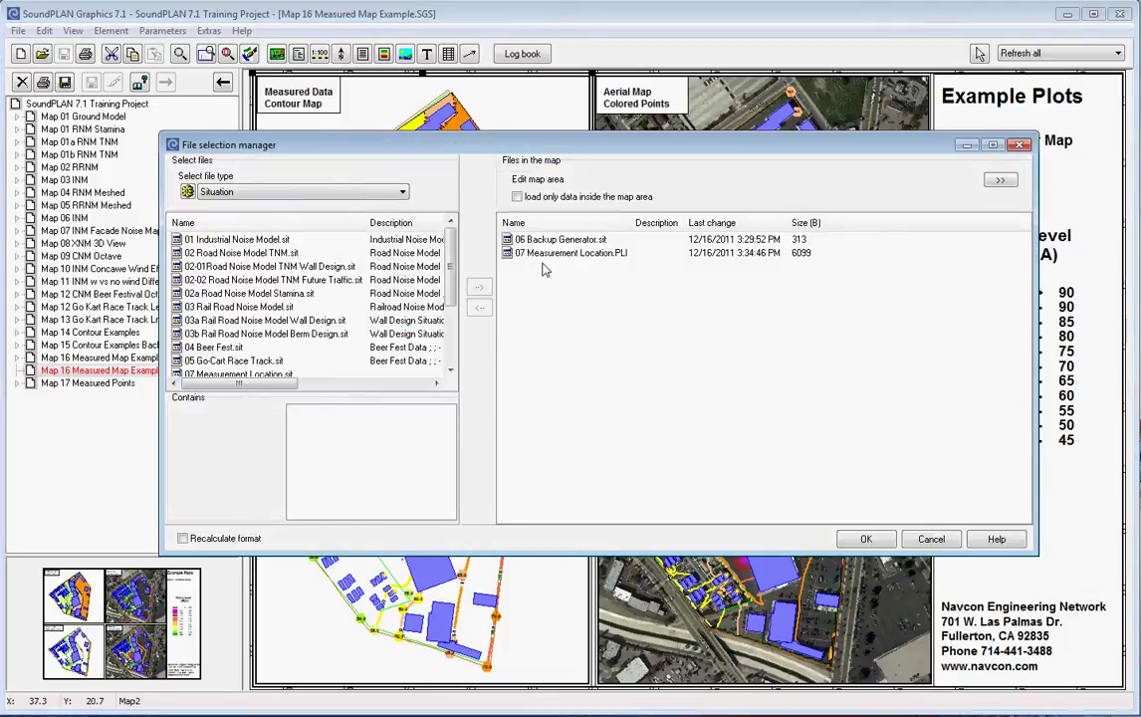
{"action": "left_click", "coordinate": [548, 243]}
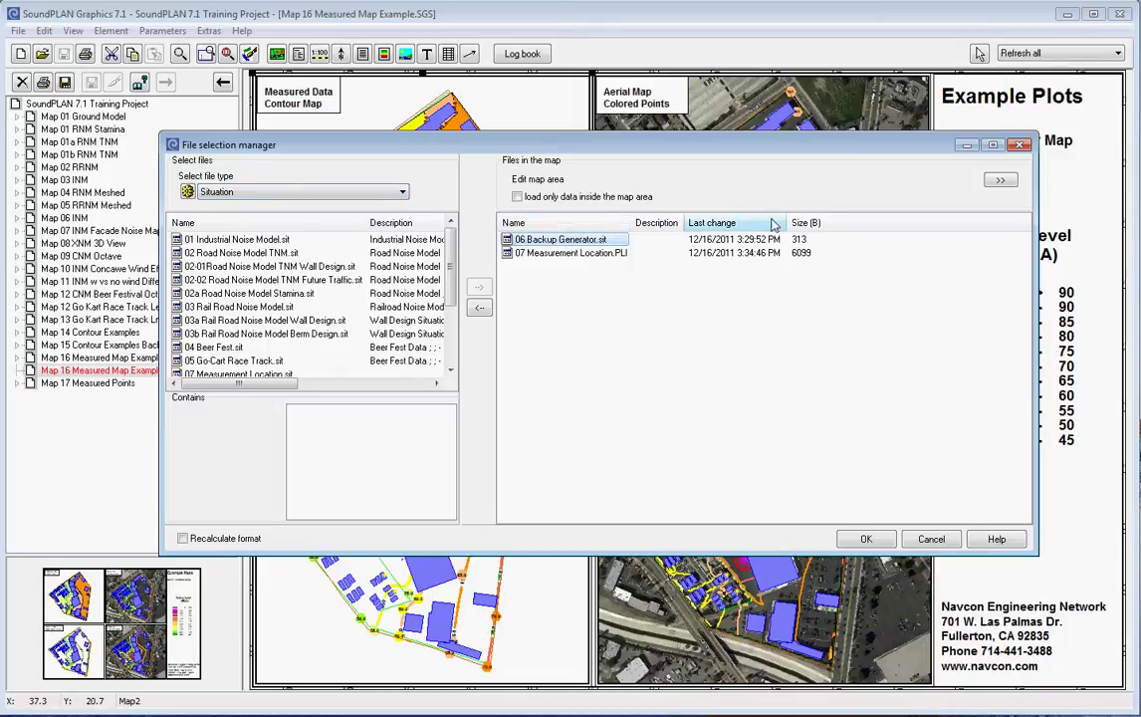
{"action": "left_click", "coordinate": [573, 254]}
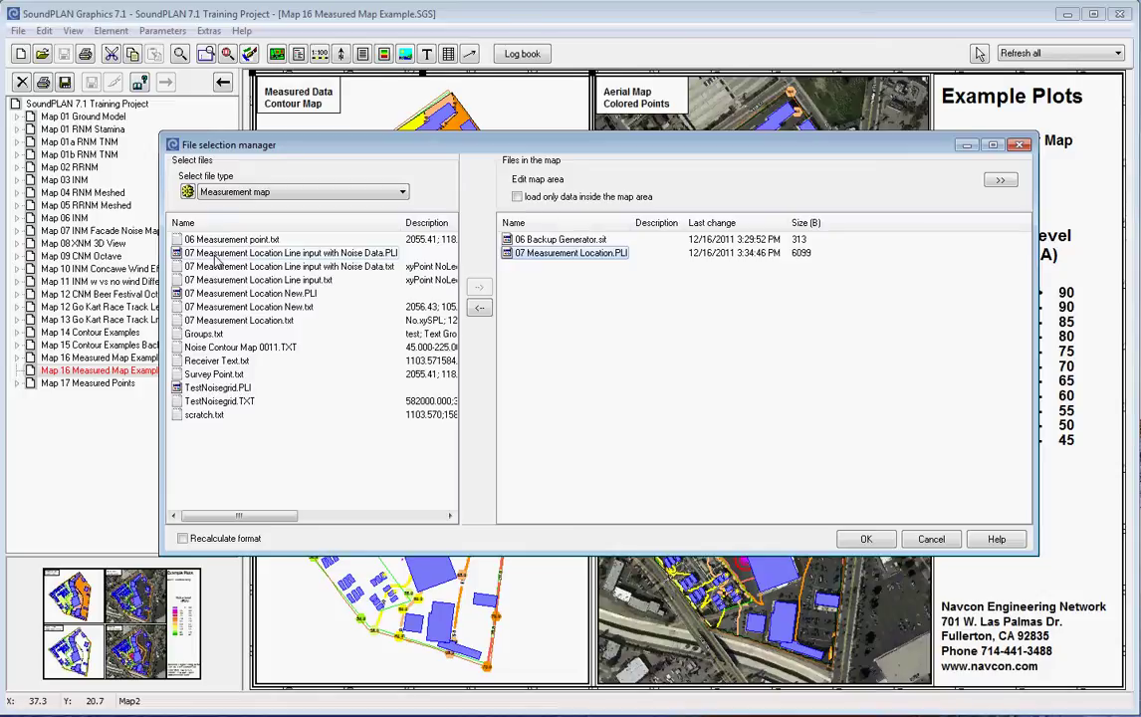
Step: Replace 07 Measurement Location.PLI in the map with the noise-data text file
{"action": "double_click", "coordinate": [532, 256]}
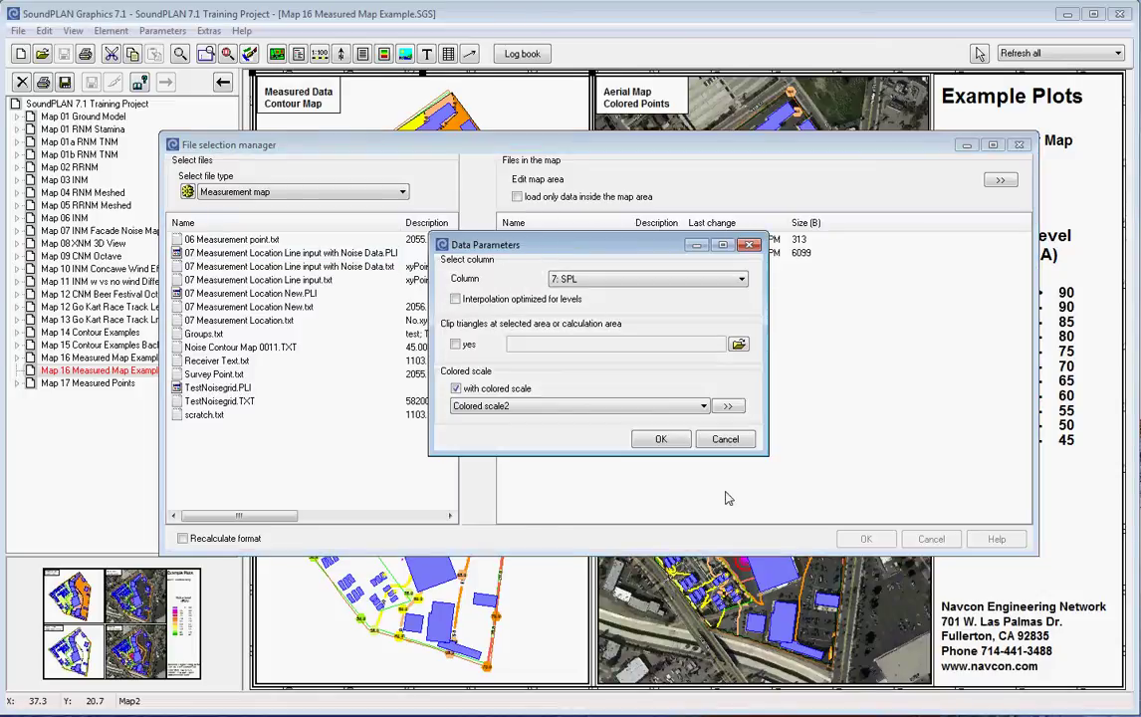
{"action": "left_click", "coordinate": [661, 439]}
{"action": "left_click", "coordinate": [474, 306]}
{"action": "left_click", "coordinate": [384, 266]}
{"action": "left_click", "coordinate": [479, 288]}
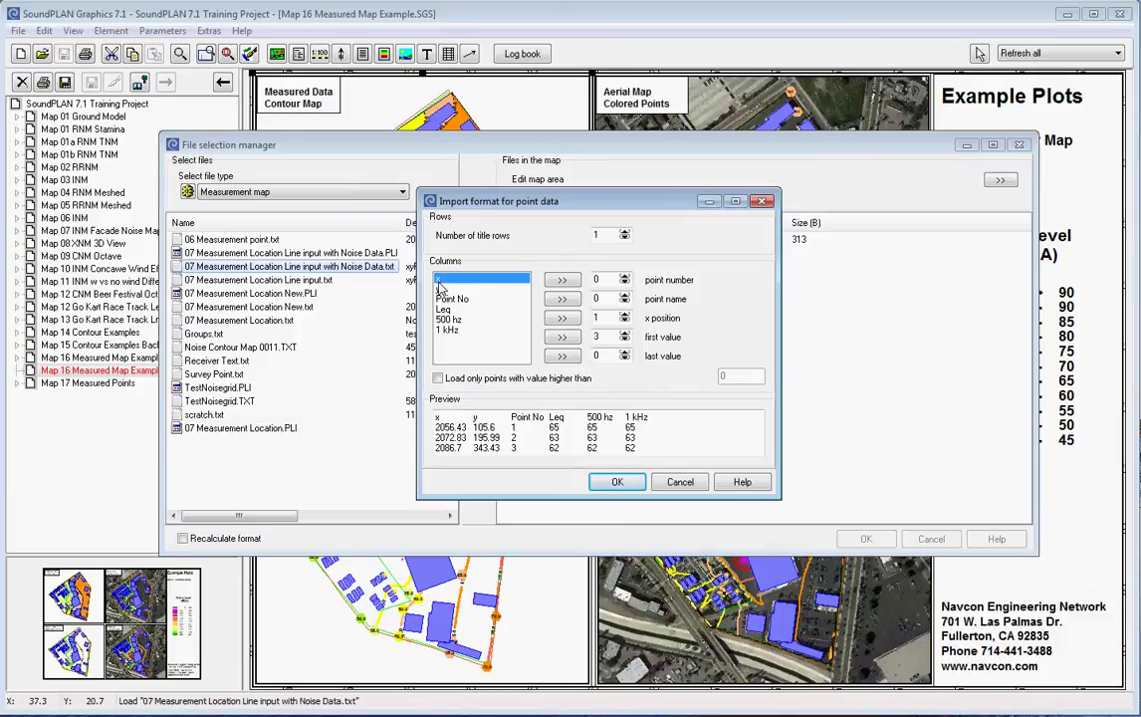
Step: Import Point No as point number, Leq as first value and 1 kHz as last value
{"action": "mouse_move", "coordinate": [440, 287]}
{"action": "left_mouse_down"}
{"action": "mouse_move", "coordinate": [454, 316]}
{"action": "mouse_move", "coordinate": [448, 271]}
{"action": "left_mouse_up"}
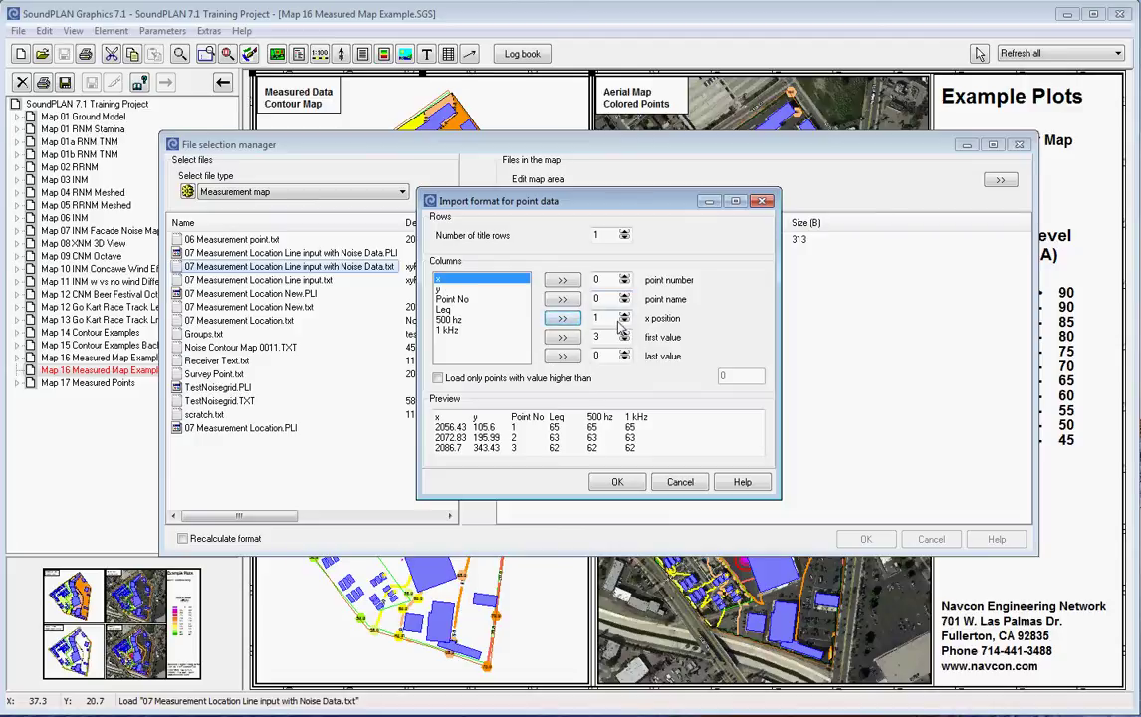
{"action": "left_click", "coordinate": [448, 298]}
{"action": "left_click", "coordinate": [561, 280]}
{"action": "left_click", "coordinate": [443, 310]}
{"action": "left_click", "coordinate": [562, 337]}
{"action": "left_click", "coordinate": [501, 331]}
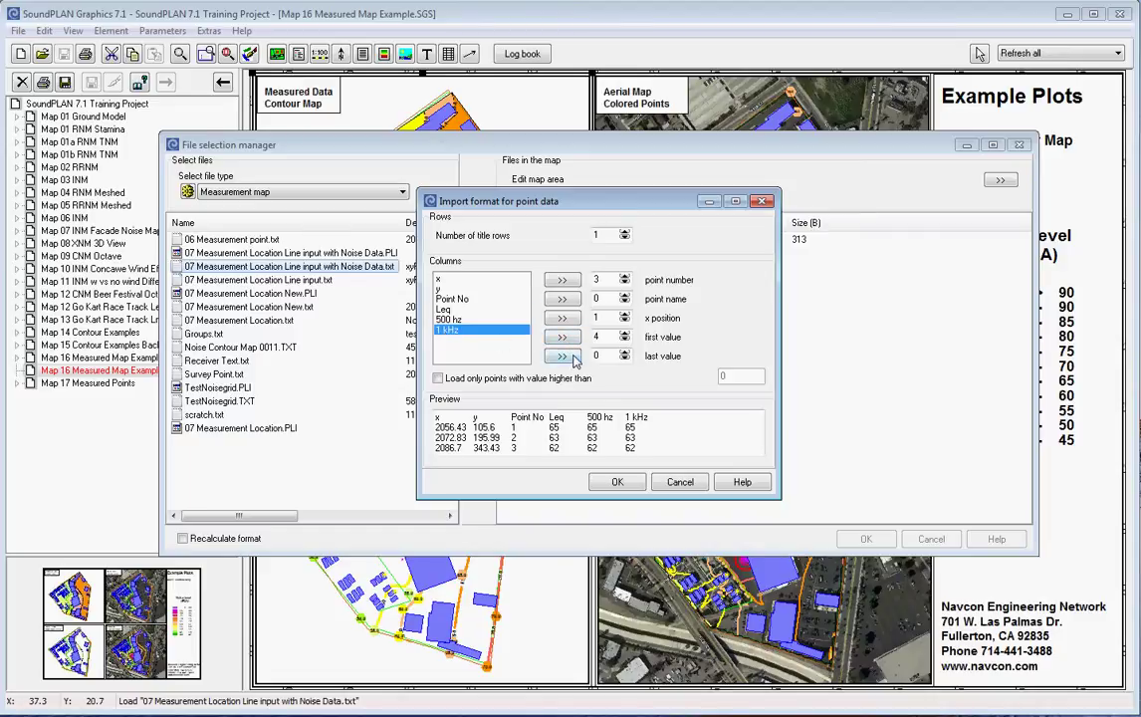
{"action": "left_click", "coordinate": [570, 357]}
{"action": "left_click", "coordinate": [623, 482]}
{"action": "left_click", "coordinate": [597, 280]}
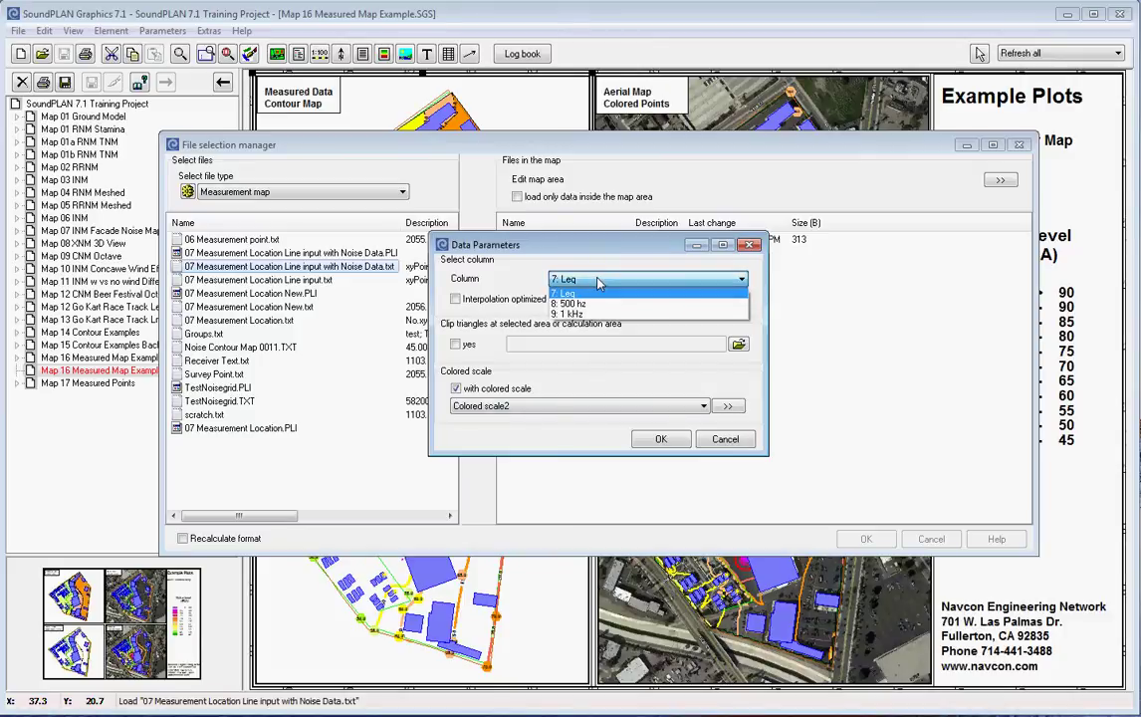
Step: Contour column 7: Leq, choose 03 Calculation Area.geo as clip area, and confirm to redraw the map
{"action": "left_click", "coordinate": [598, 289]}
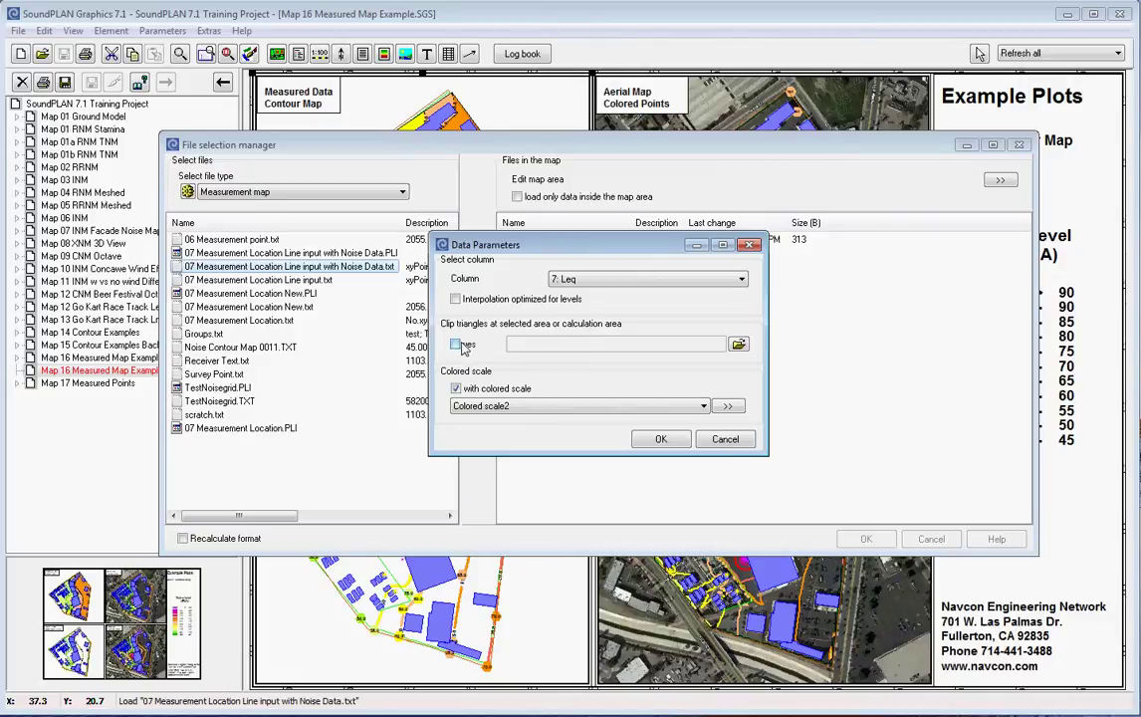
{"action": "left_click", "coordinate": [455, 344]}
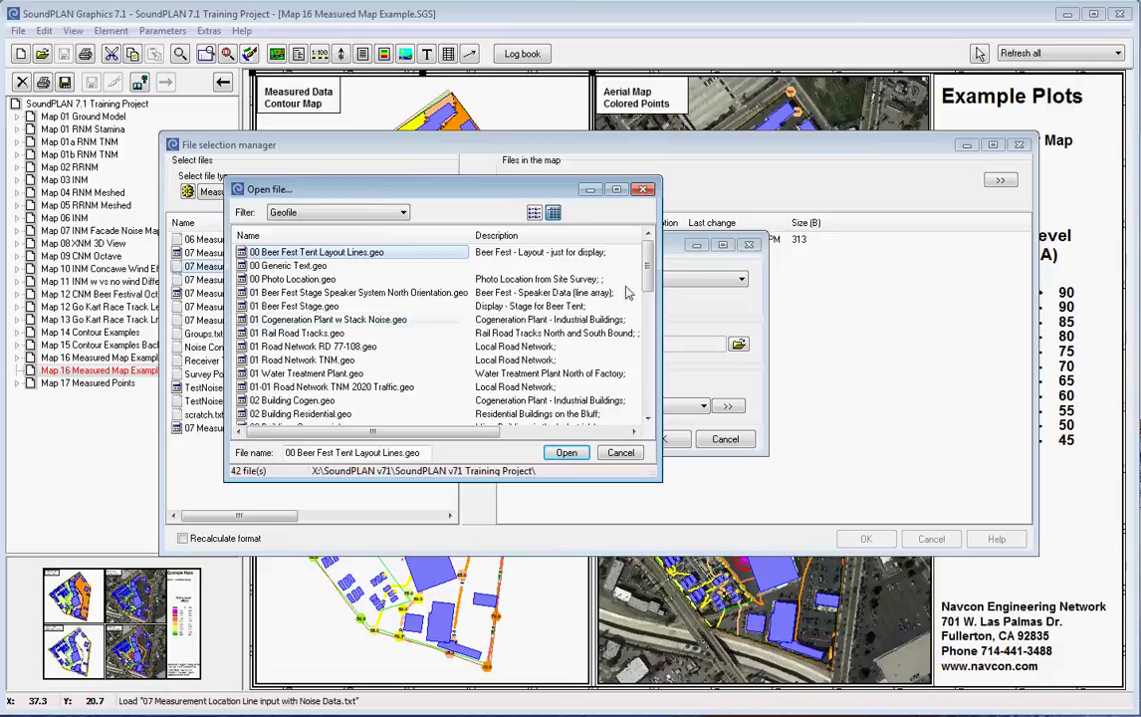
{"action": "scroll", "coordinate": [655, 299], "scroll_direction": "down", "scroll_amount": 2}
{"action": "scroll", "coordinate": [652, 299], "scroll_direction": "down", "scroll_amount": 2}
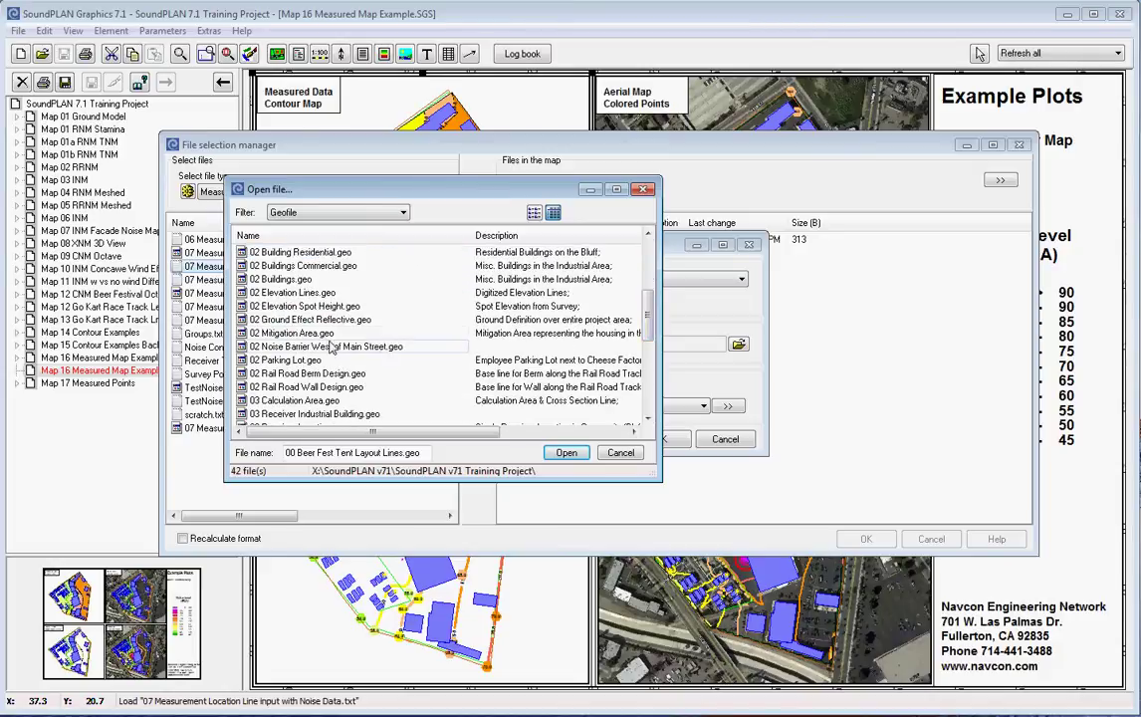
{"action": "left_click", "coordinate": [299, 400]}
{"action": "left_click", "coordinate": [583, 453]}
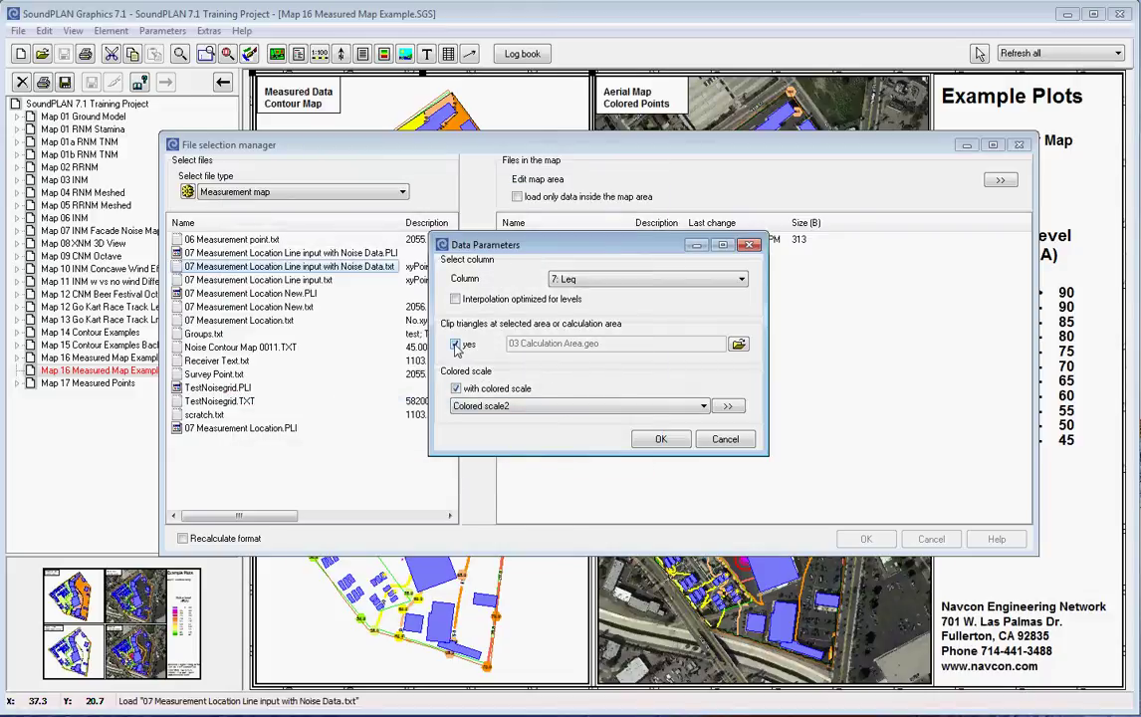
{"action": "left_click", "coordinate": [665, 444]}
{"action": "left_click", "coordinate": [868, 540]}
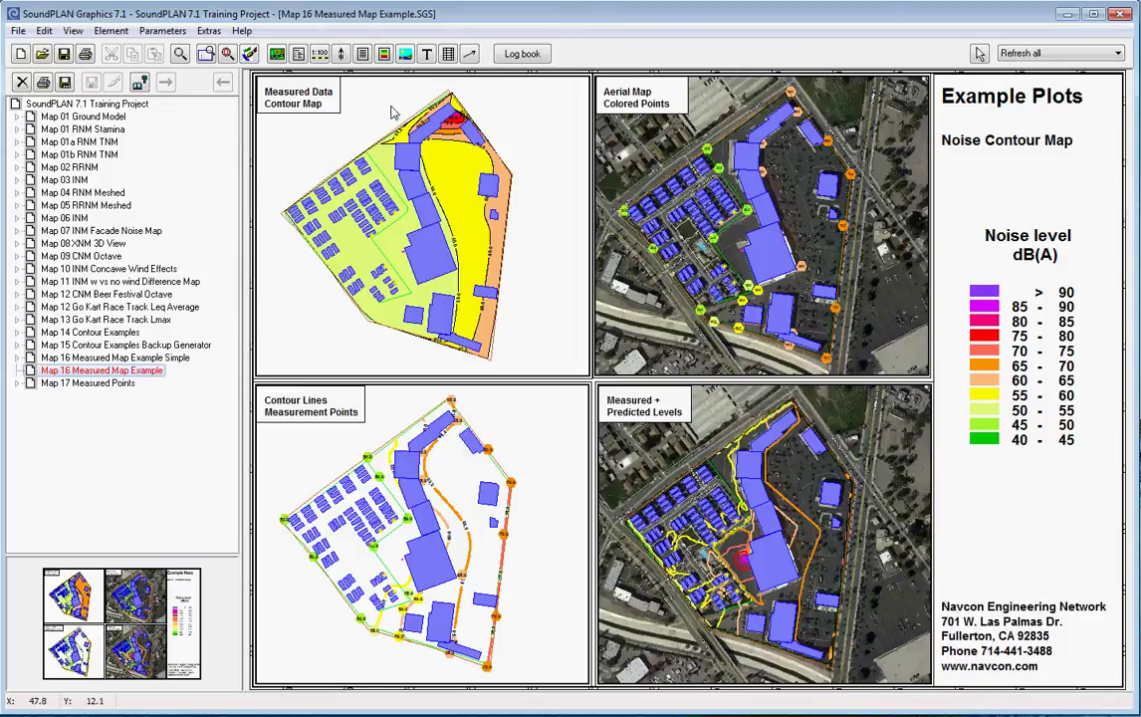
{"action": "left_click", "coordinate": [434, 231]}
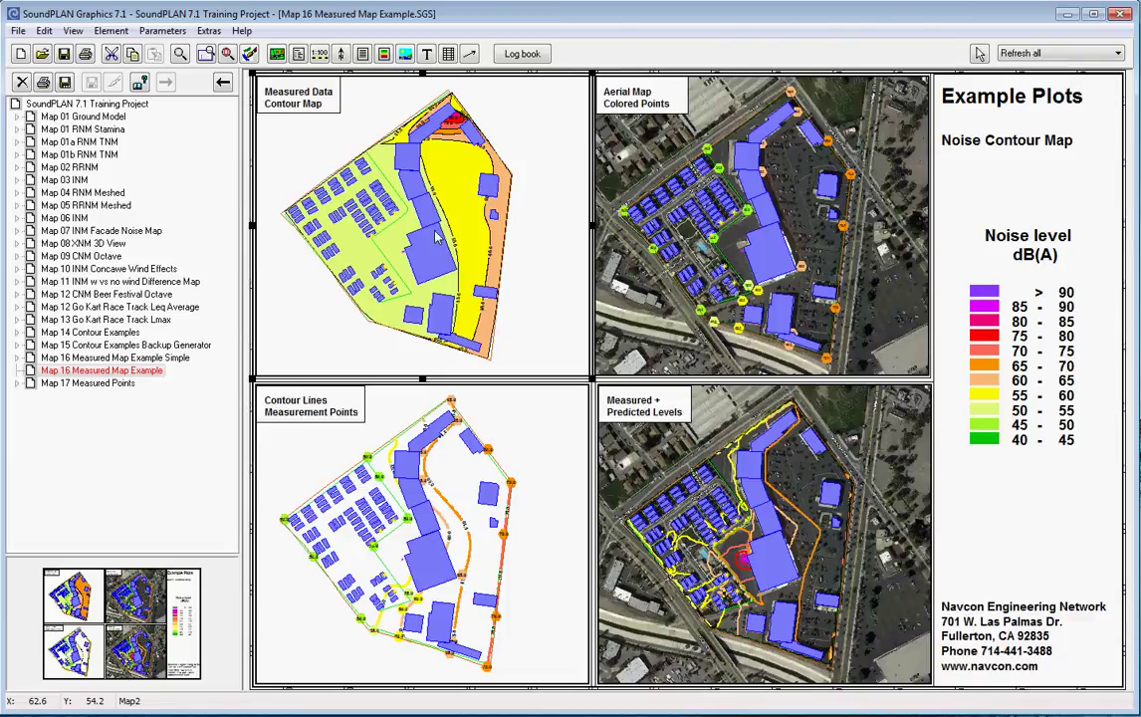
{"action": "right_click", "coordinate": [436, 236]}
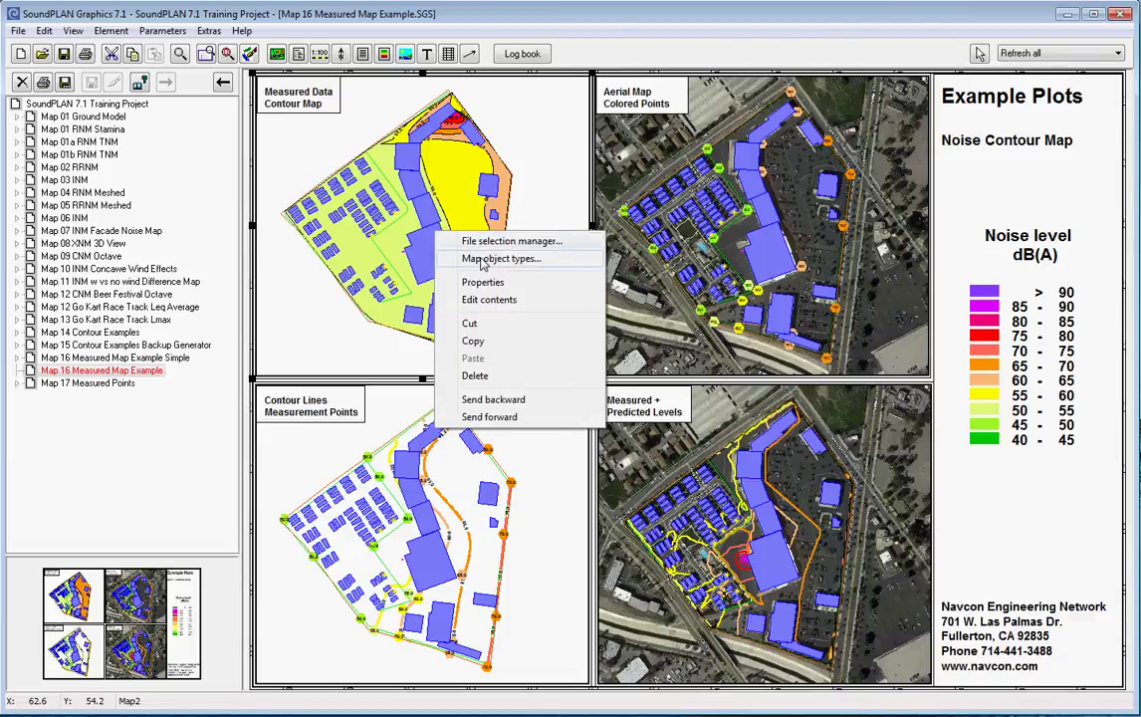
{"action": "left_click", "coordinate": [482, 260]}
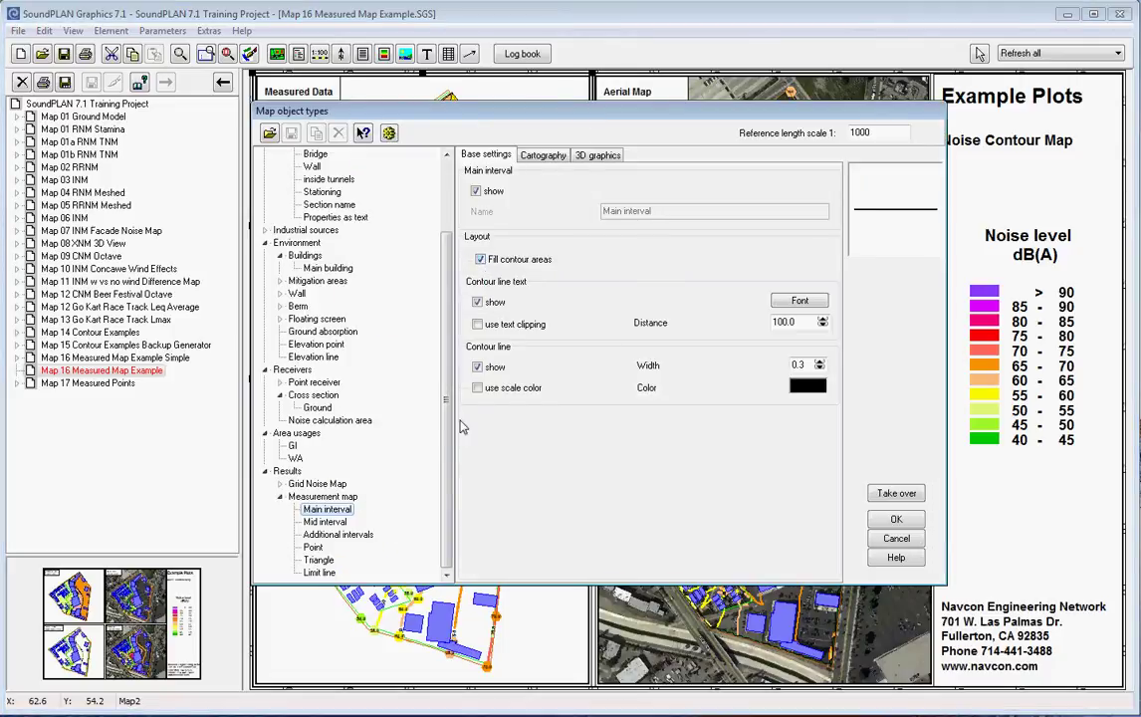
{"action": "left_click", "coordinate": [316, 497]}
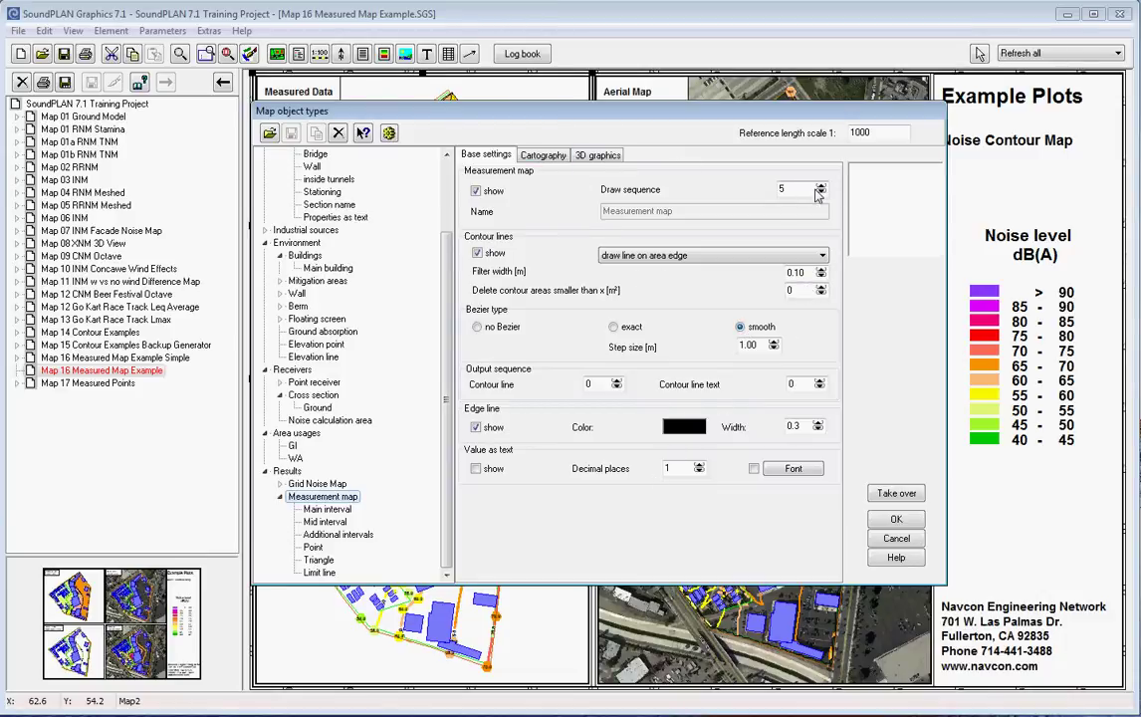
{"action": "double_click", "coordinate": [783, 189]}
{"action": "left_click", "coordinate": [326, 509]}
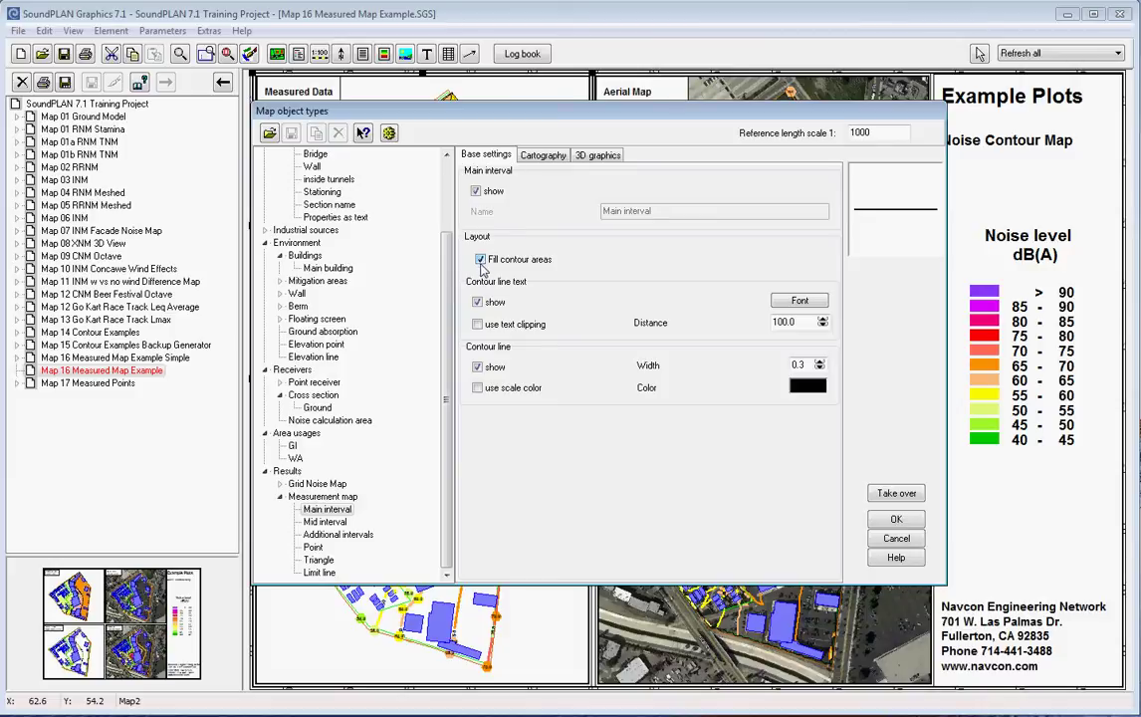
{"action": "left_click", "coordinate": [479, 388]}
{"action": "left_click", "coordinate": [479, 389]}
Step: Set the Aerial Map's measurement point size to 25 in Map object types
{"action": "left_click", "coordinate": [897, 539]}
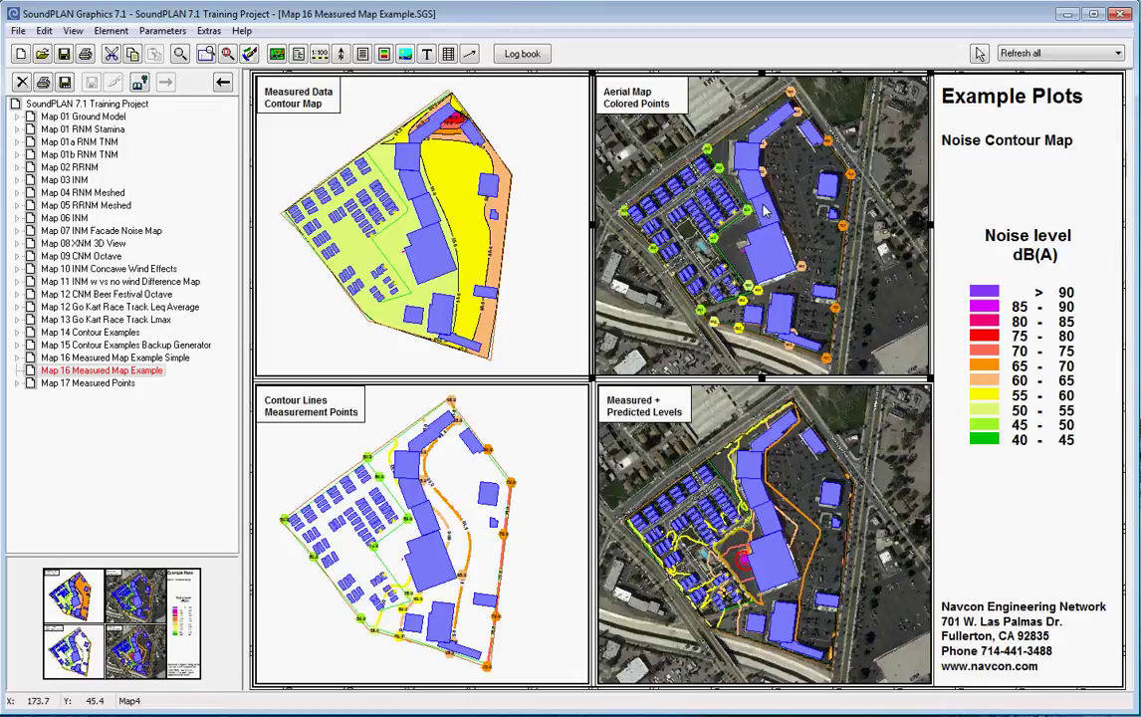
{"action": "right_click", "coordinate": [681, 181]}
{"action": "left_click", "coordinate": [711, 213]}
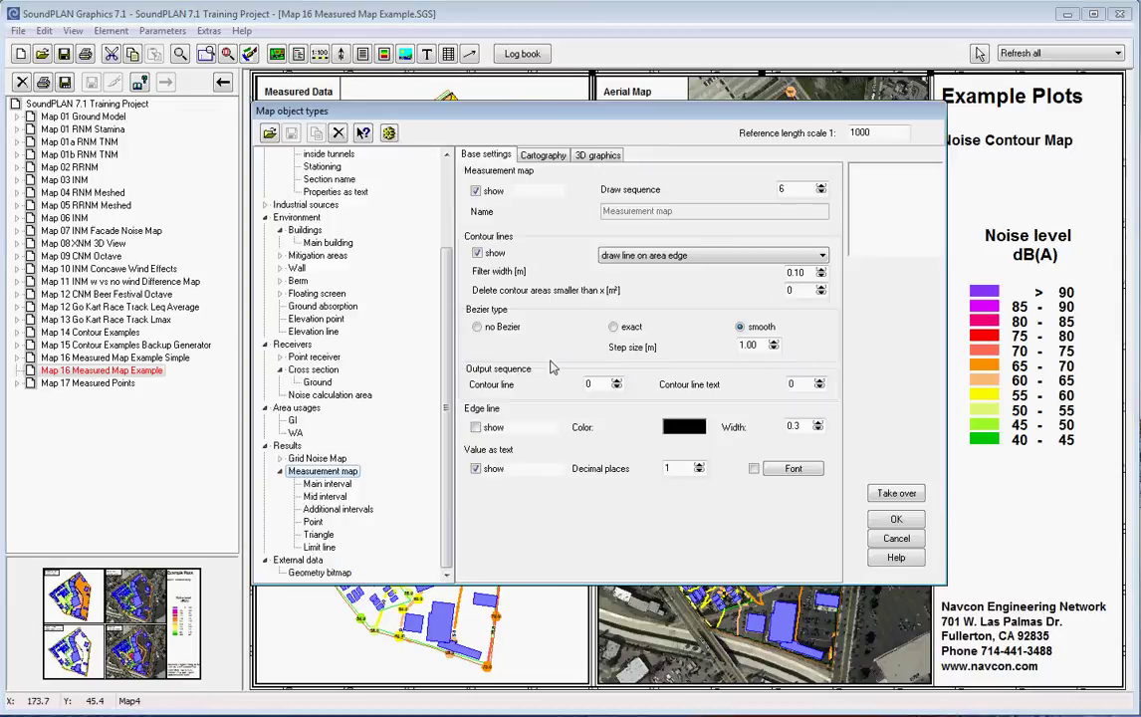
{"action": "left_click", "coordinate": [312, 523]}
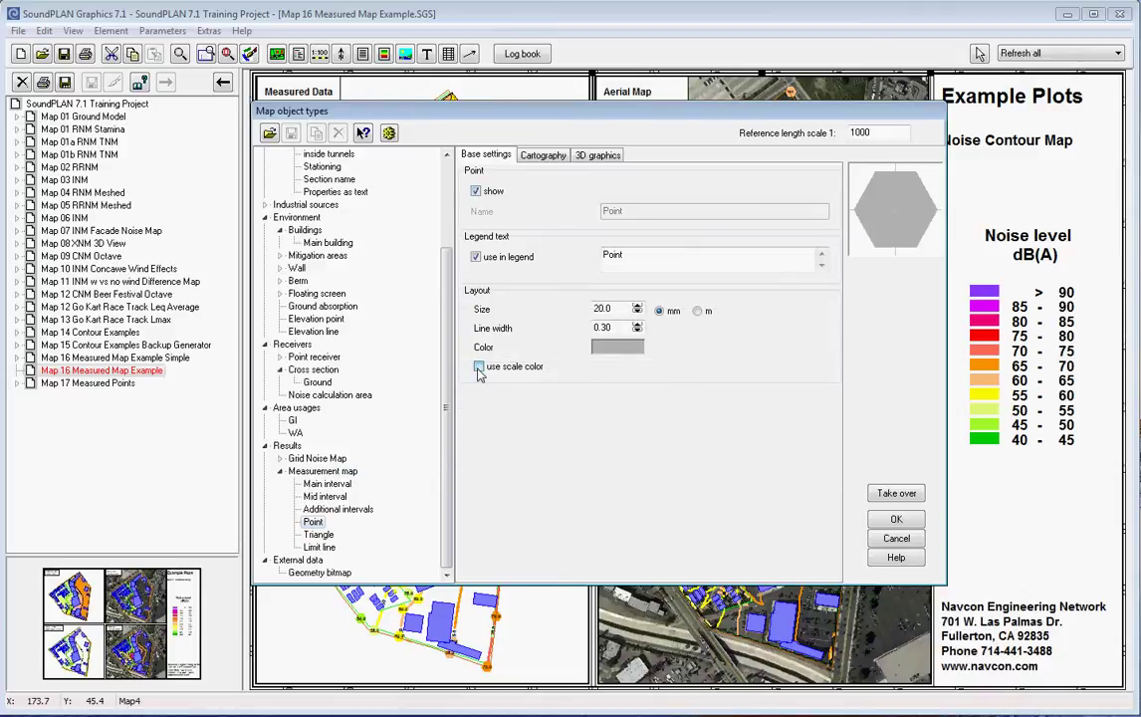
{"action": "double_click", "coordinate": [604, 308]}
{"action": "type", "text": "25"}
{"action": "left_click", "coordinate": [896, 519]}
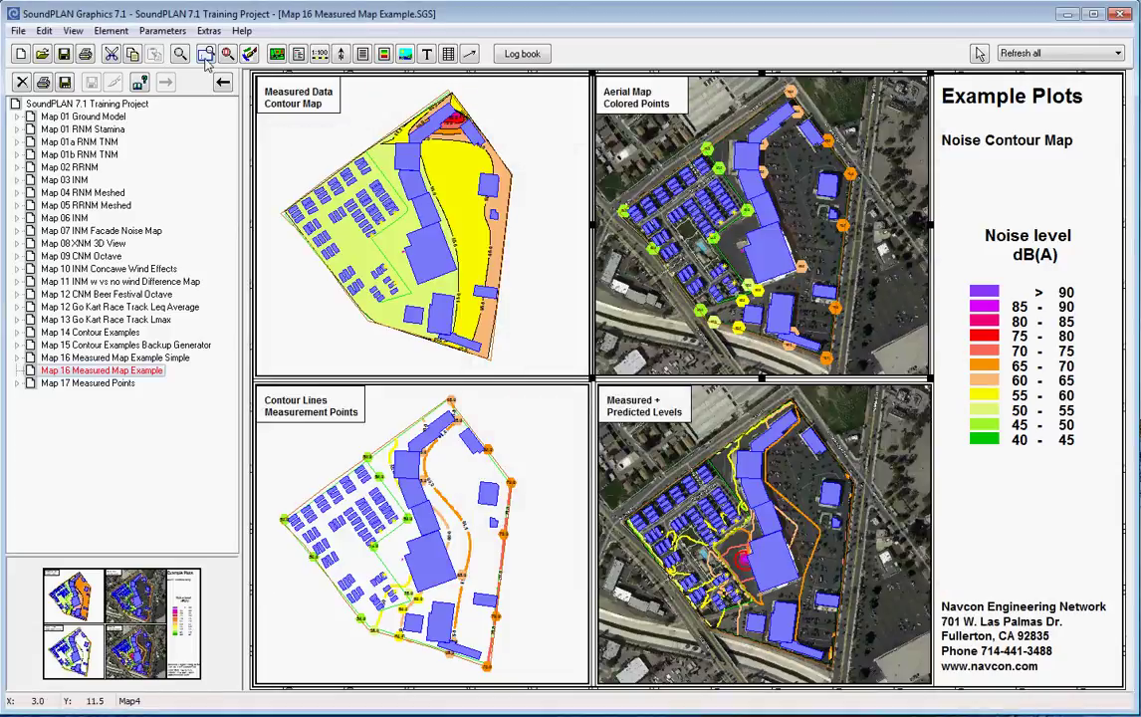
Step: Zoom into the aerial map's measurement points to check them, then return to full page view
{"action": "left_click", "coordinate": [181, 54]}
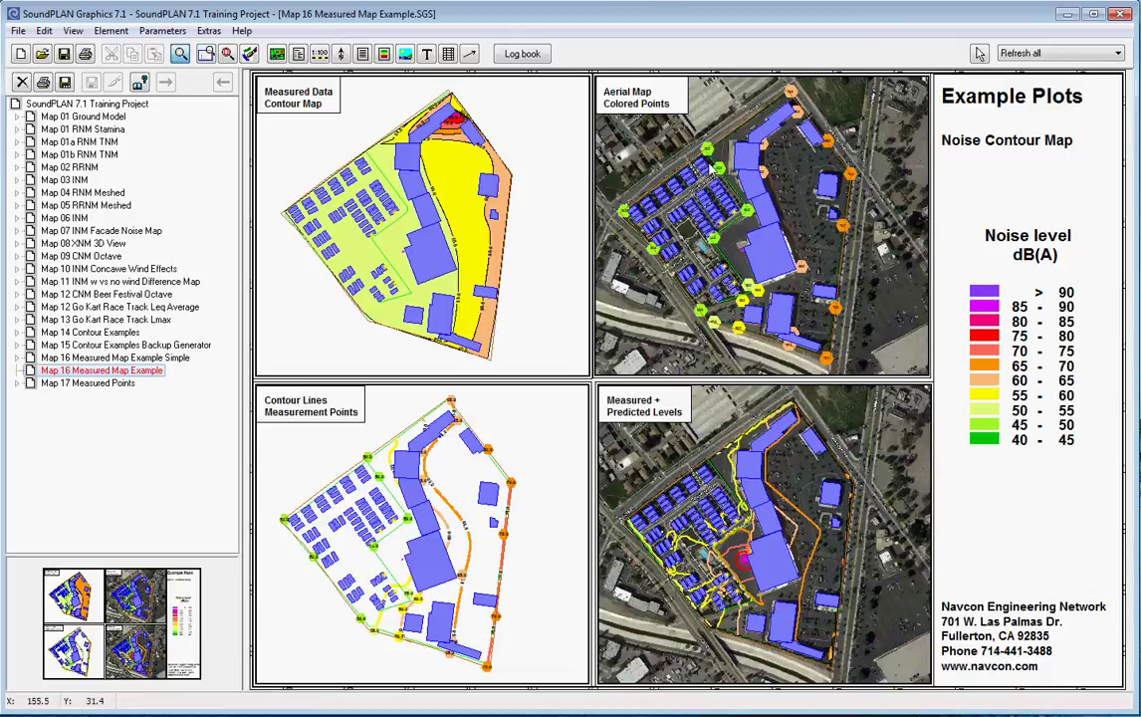
{"action": "left_click_drag", "start_coordinate": [665, 145], "coordinate": [866, 311]}
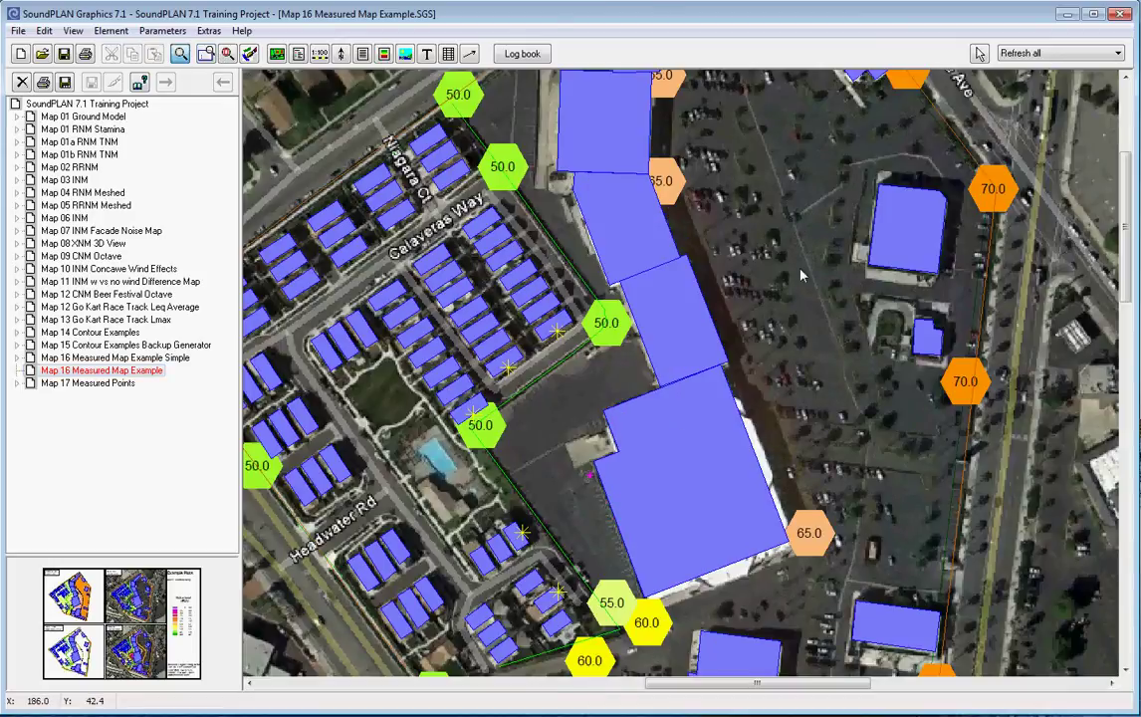
{"action": "left_click", "coordinate": [206, 54]}
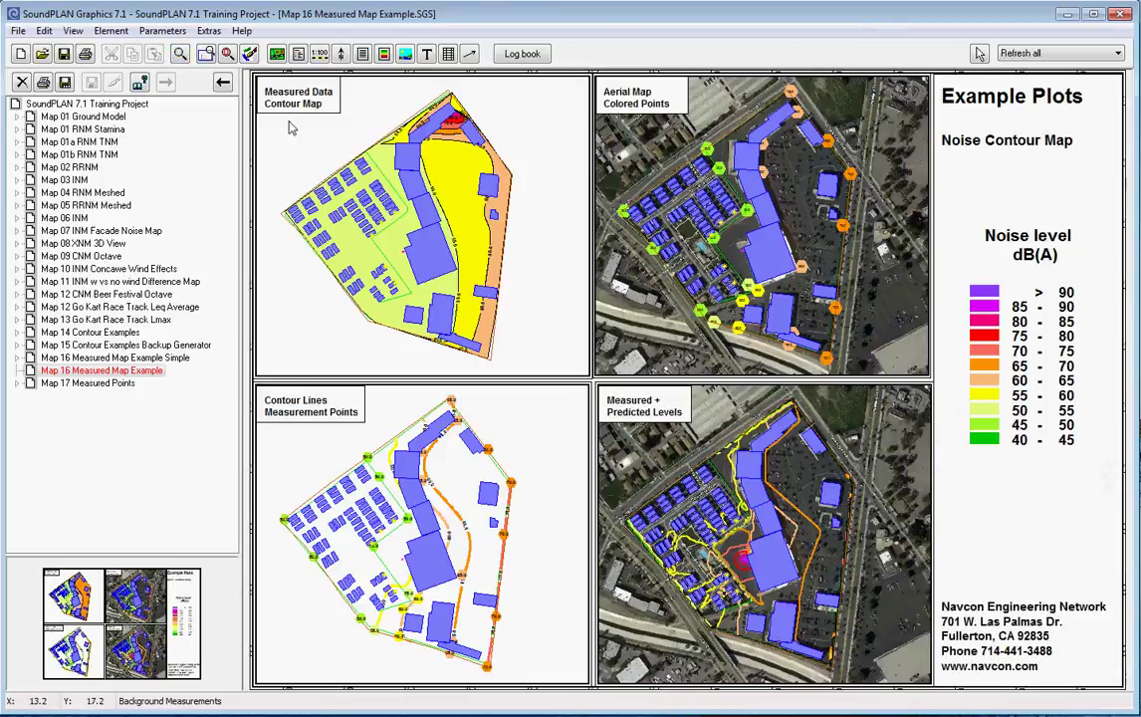
{"action": "right_click", "coordinate": [433, 505]}
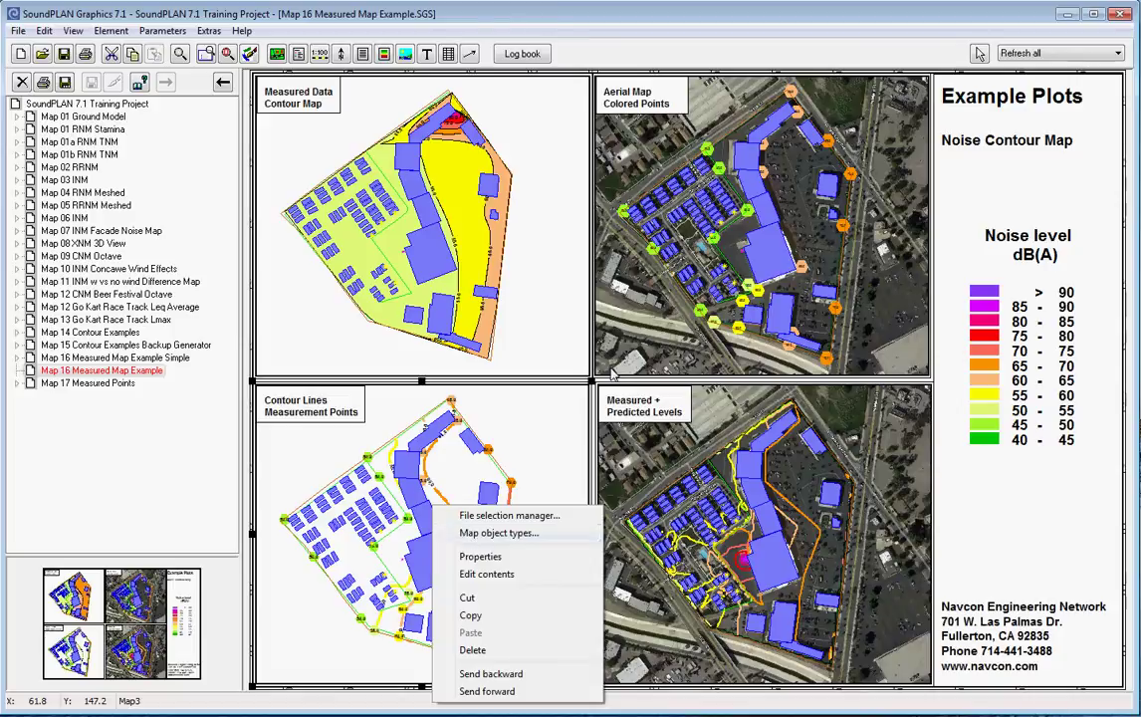
{"action": "key", "text": "e"}
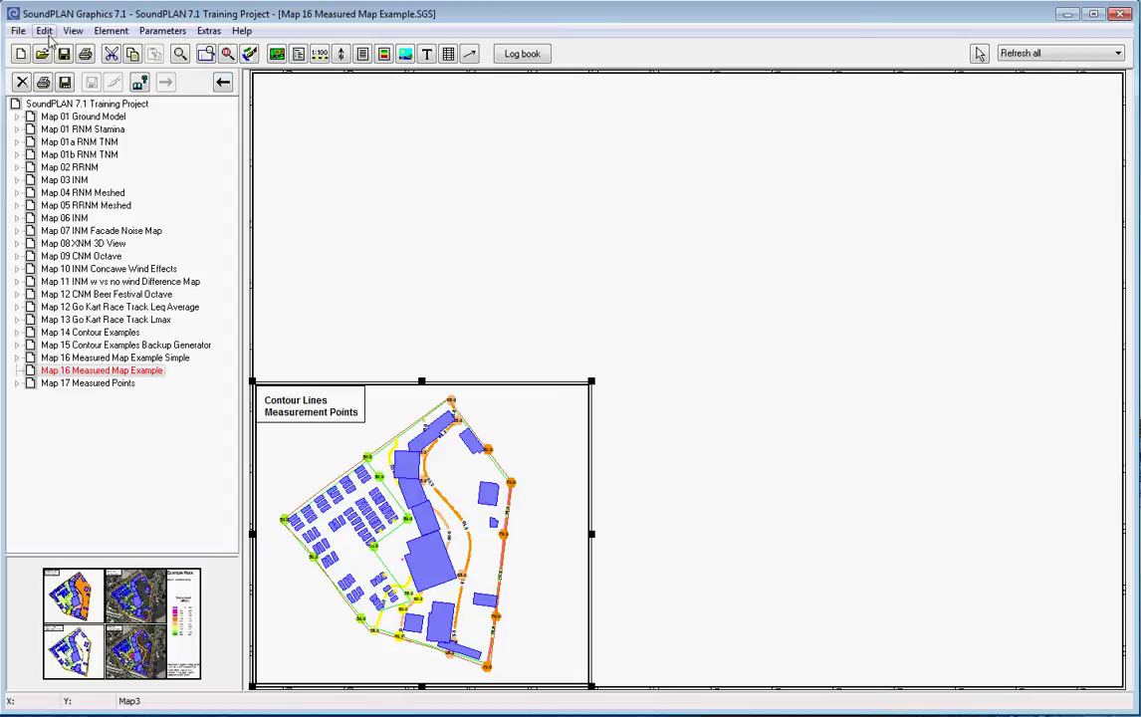
{"action": "left_click", "coordinate": [44, 31]}
{"action": "left_click", "coordinate": [75, 50]}
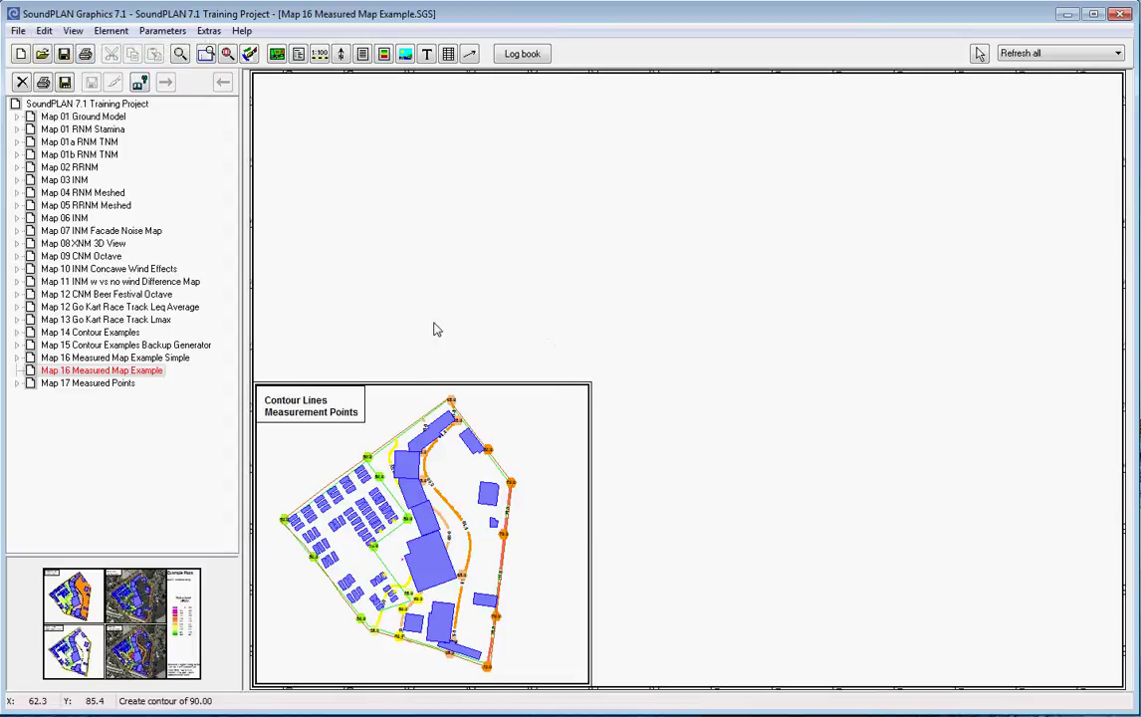
{"action": "right_click", "coordinate": [453, 498]}
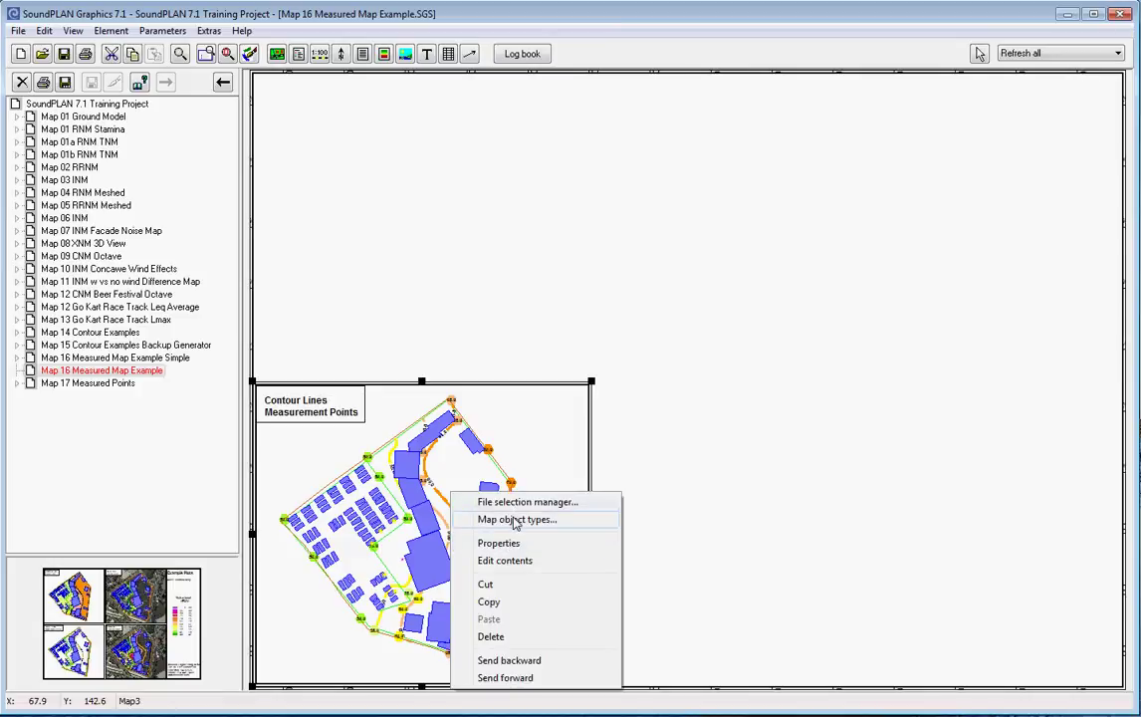
{"action": "left_click", "coordinate": [475, 503]}
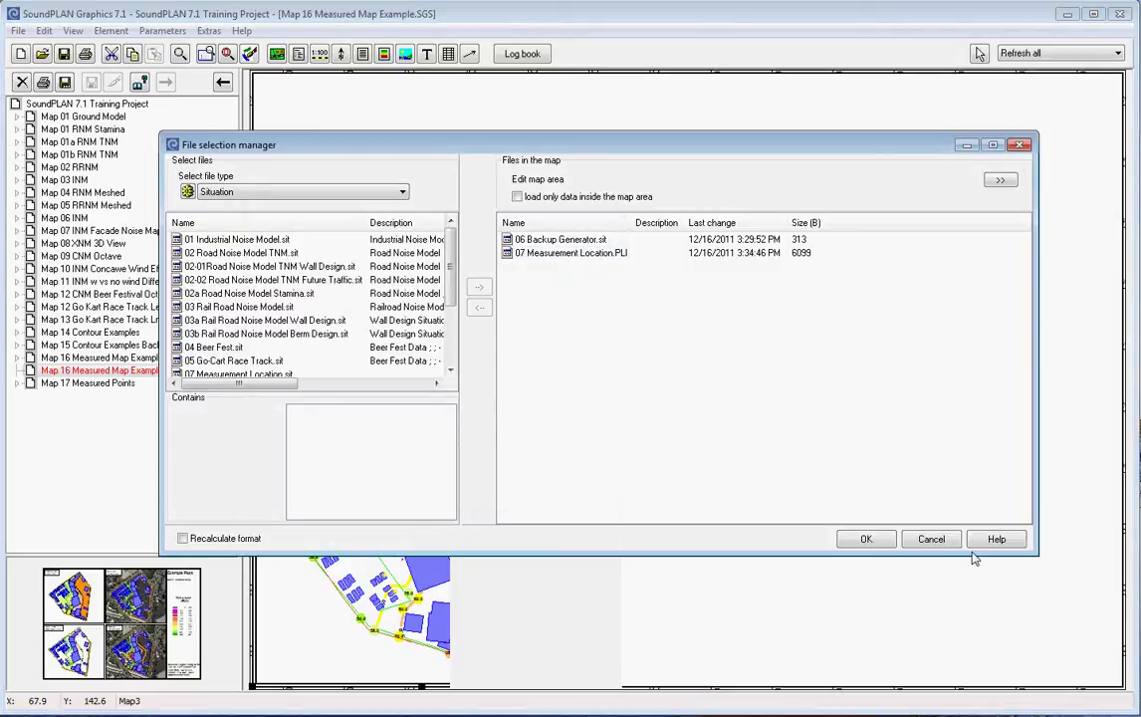
{"action": "left_click", "coordinate": [936, 543]}
Step: Turn on the Contour Lines map's additional intervals with step size 1, coloured by the noise scale
{"action": "right_click", "coordinate": [464, 477]}
{"action": "left_click", "coordinate": [483, 504]}
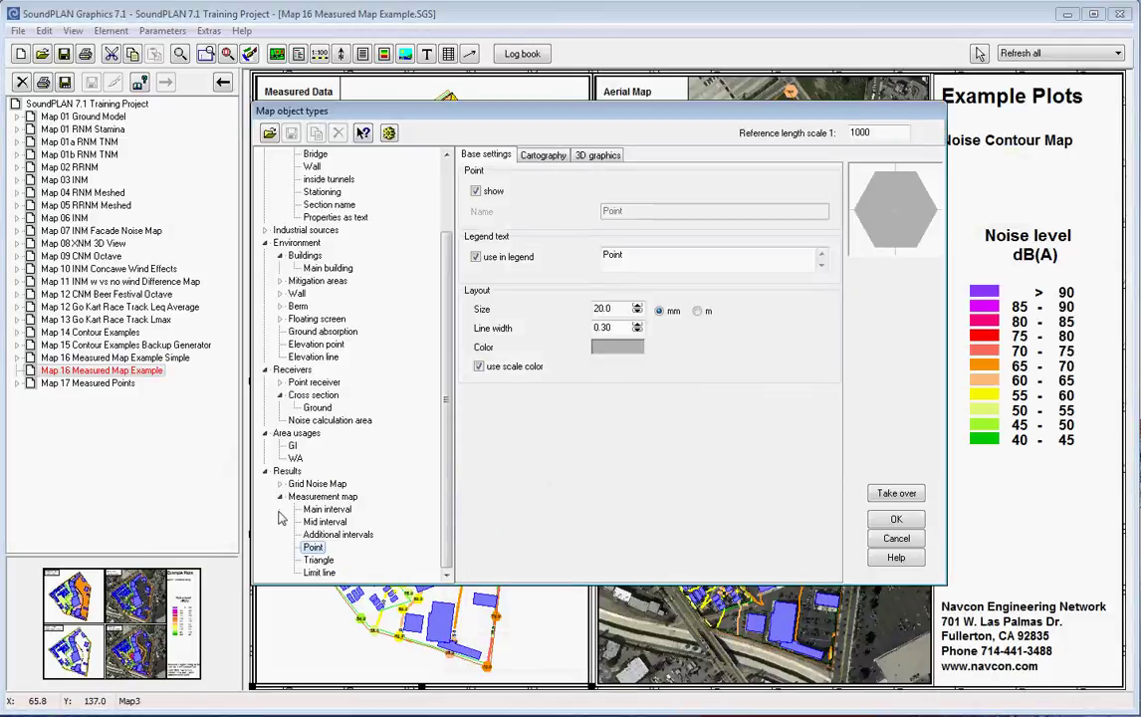
{"action": "left_click", "coordinate": [326, 509]}
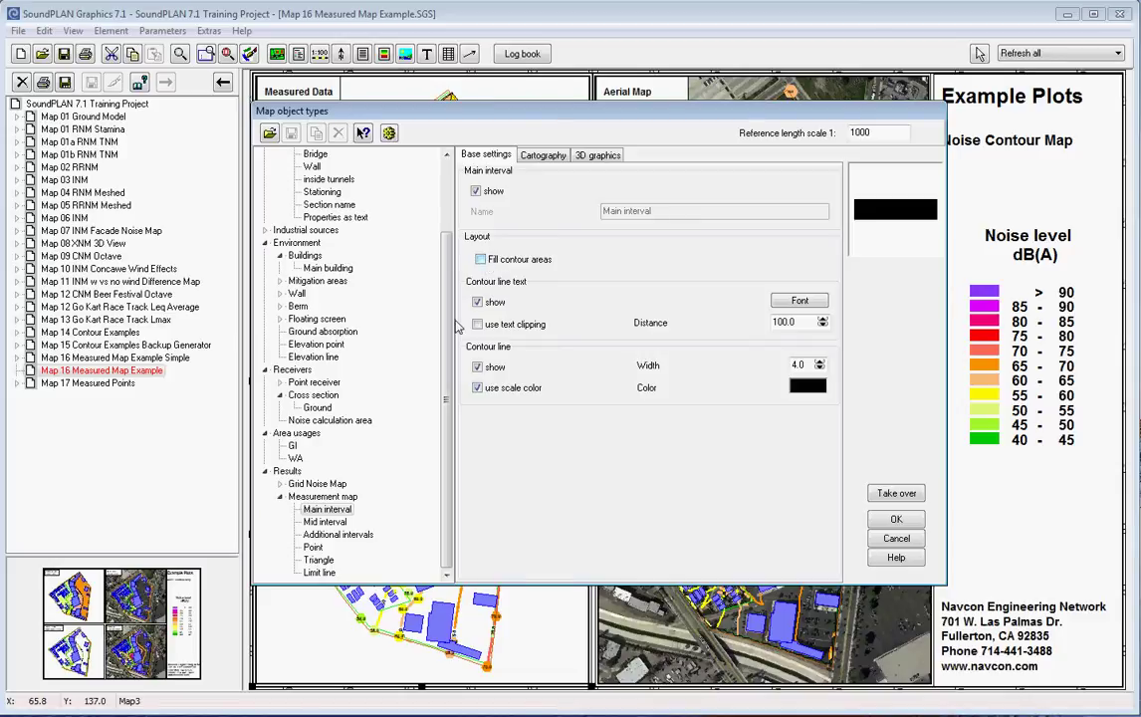
{"action": "left_click", "coordinate": [337, 537]}
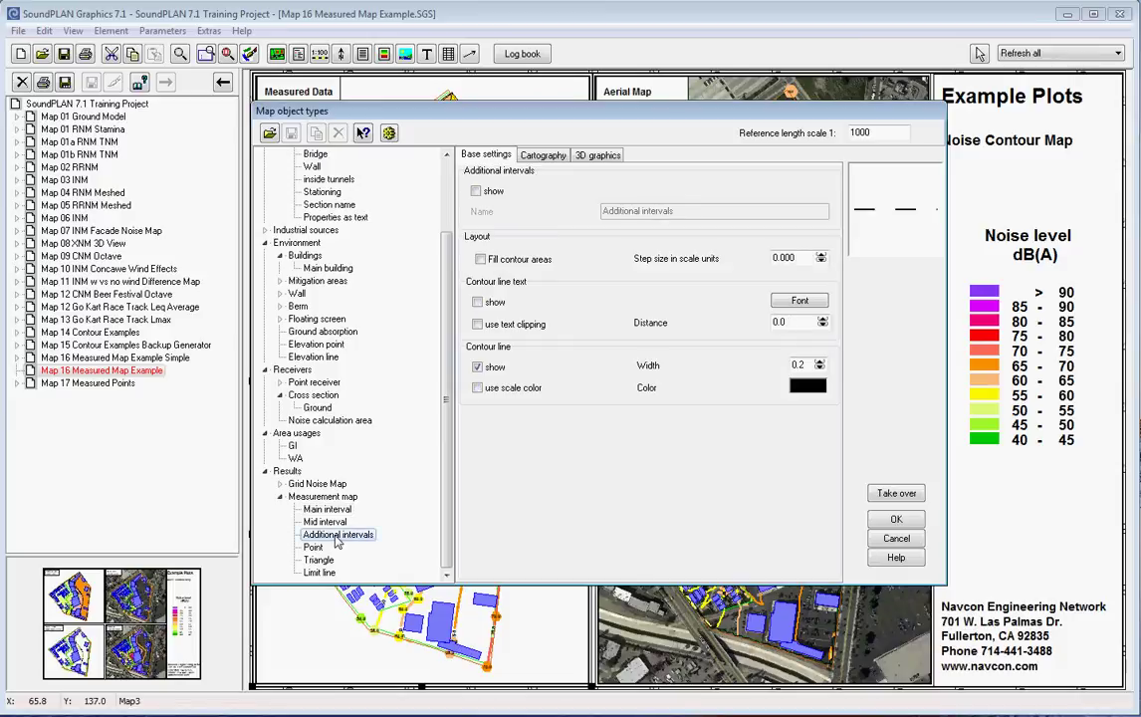
{"action": "left_click", "coordinate": [476, 190]}
{"action": "key", "text": "Tab"}
{"action": "key", "text": "Tab"}
{"action": "type", "text": "1"}
{"action": "left_click", "coordinate": [478, 388]}
{"action": "left_click", "coordinate": [896, 493]}
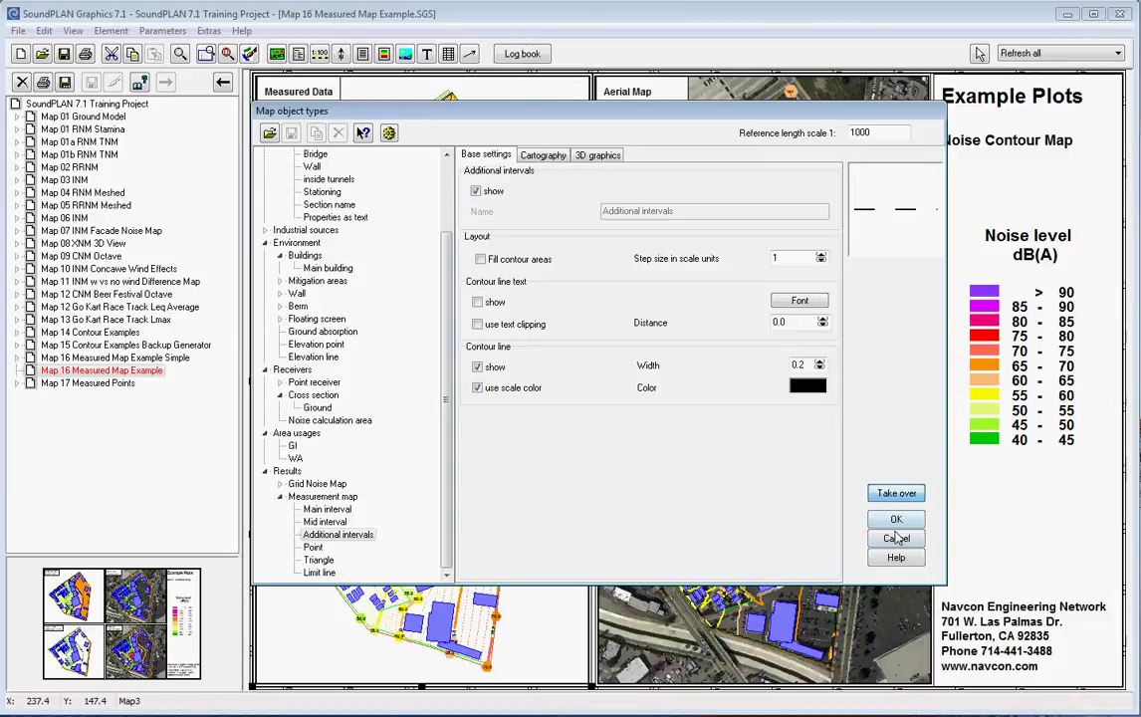
{"action": "left_click", "coordinate": [894, 520]}
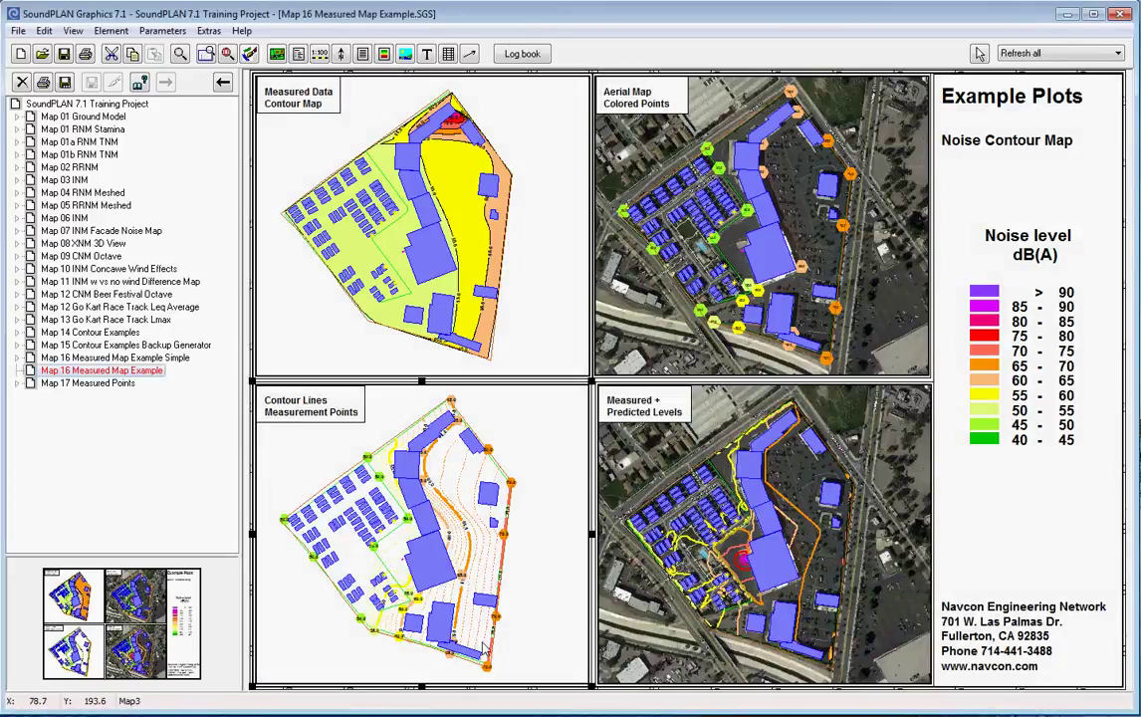
Step: Open the Measured + Predicted Levels map's File selection manager and set the file type to Grid operations
{"action": "left_click", "coordinate": [770, 510]}
{"action": "right_click", "coordinate": [769, 509]}
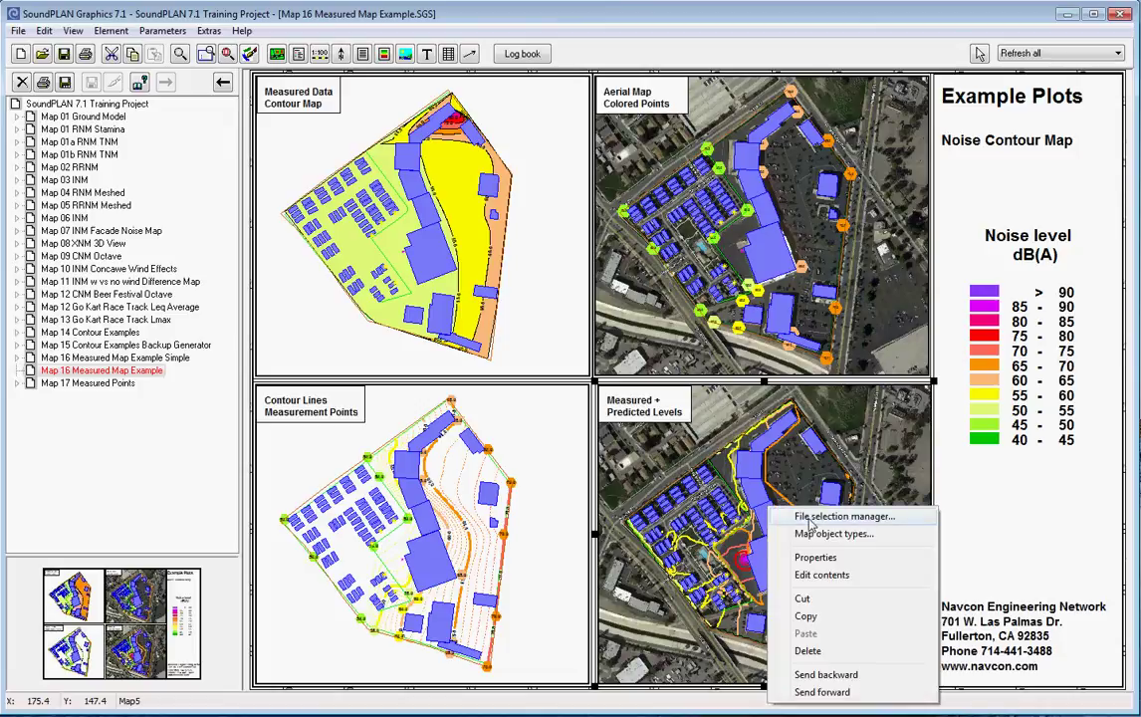
{"action": "left_click", "coordinate": [810, 518]}
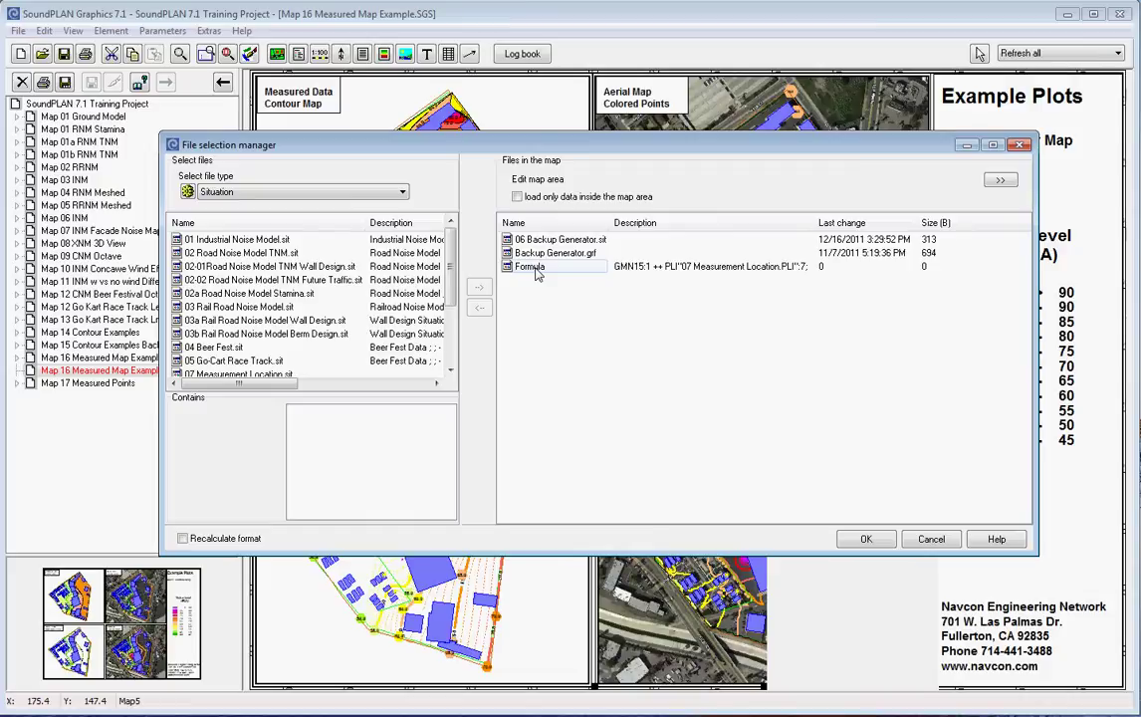
{"action": "left_click", "coordinate": [277, 191]}
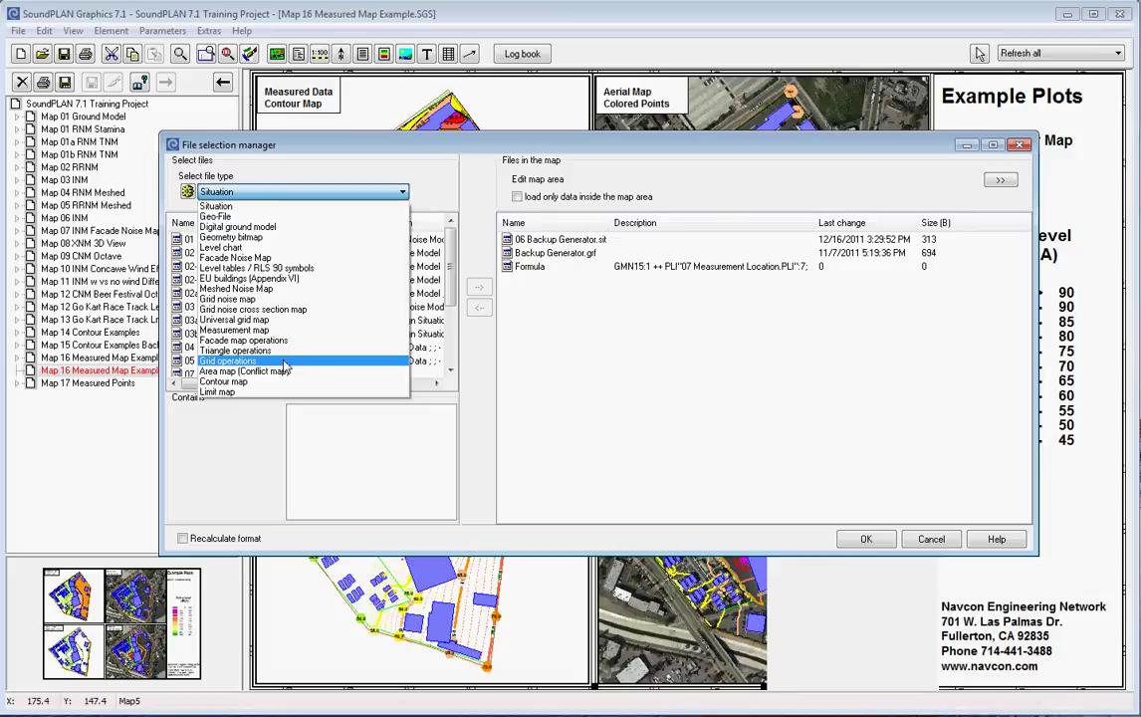
{"action": "left_click", "coordinate": [284, 362]}
Step: Start a new grid operation, look over the grid file types, then cancel it
{"action": "left_click", "coordinate": [430, 190]}
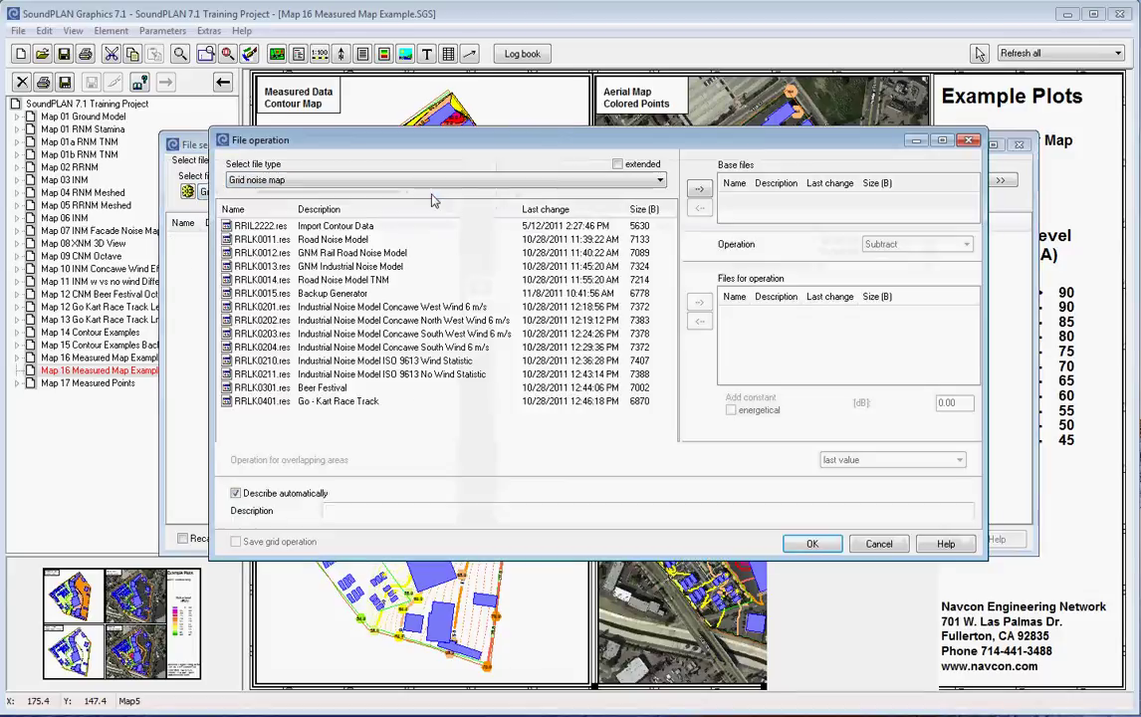
{"action": "left_click", "coordinate": [276, 181]}
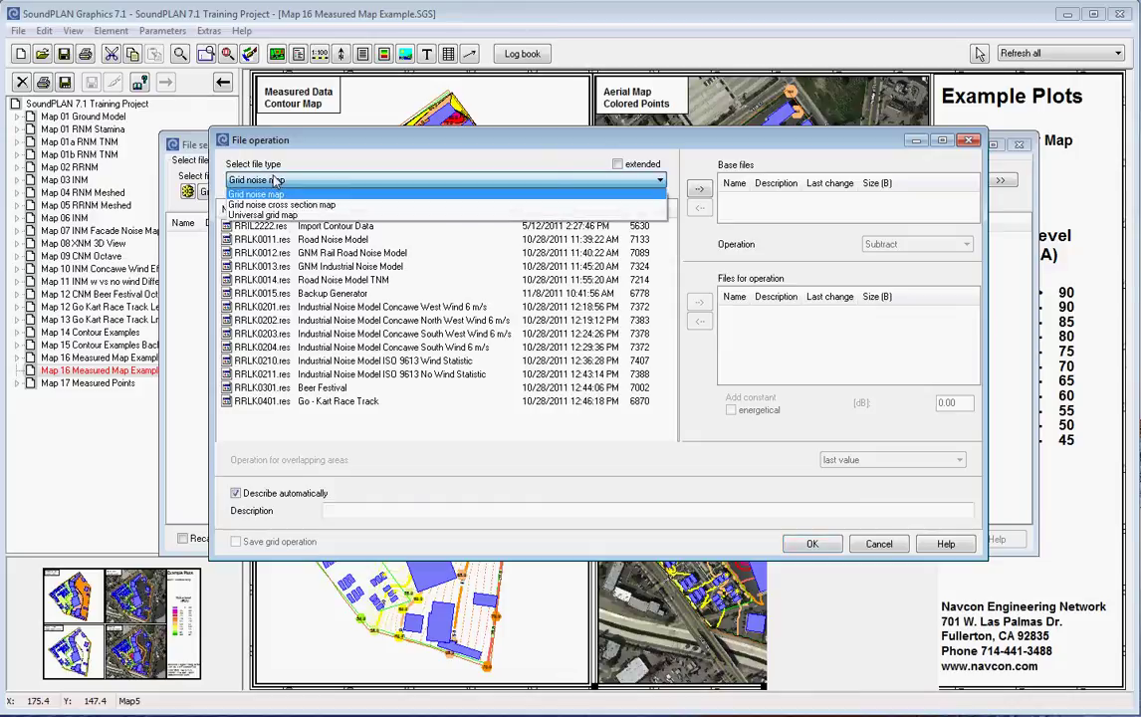
{"action": "left_click", "coordinate": [878, 543]}
{"action": "left_click", "coordinate": [874, 543]}
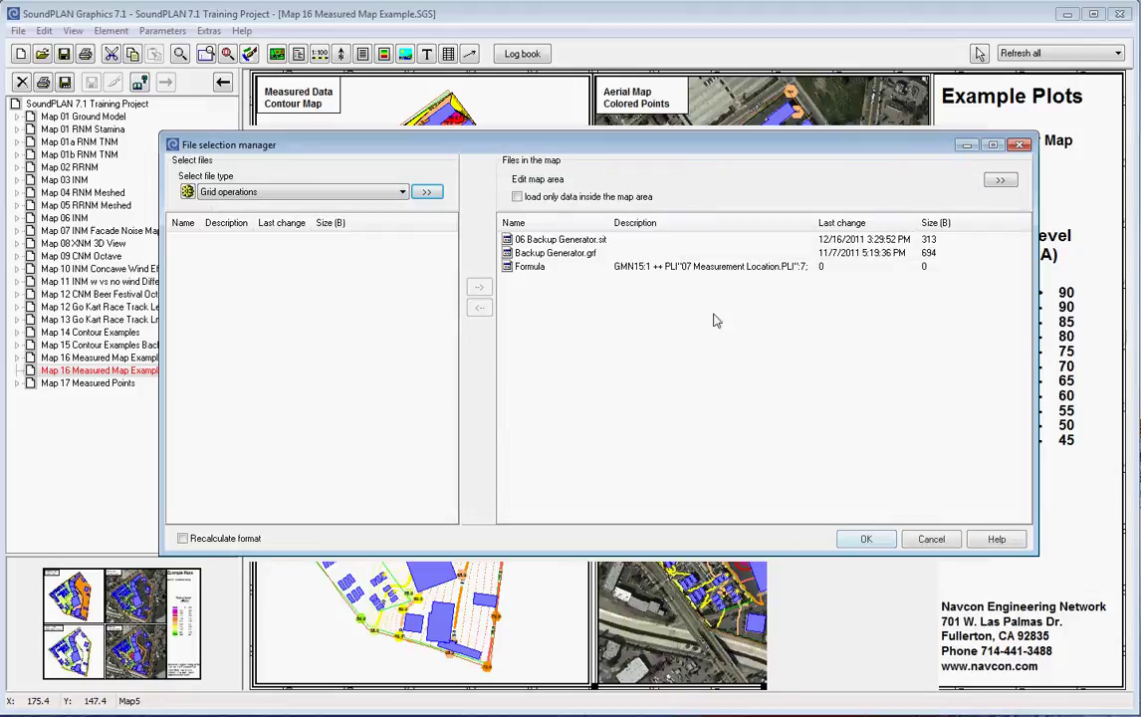
Step: Keep the Formula grid operation as Energetical addition of RRLK0015.res and 07 Measurement Location.PLI, and accept it
{"action": "double_click", "coordinate": [540, 267]}
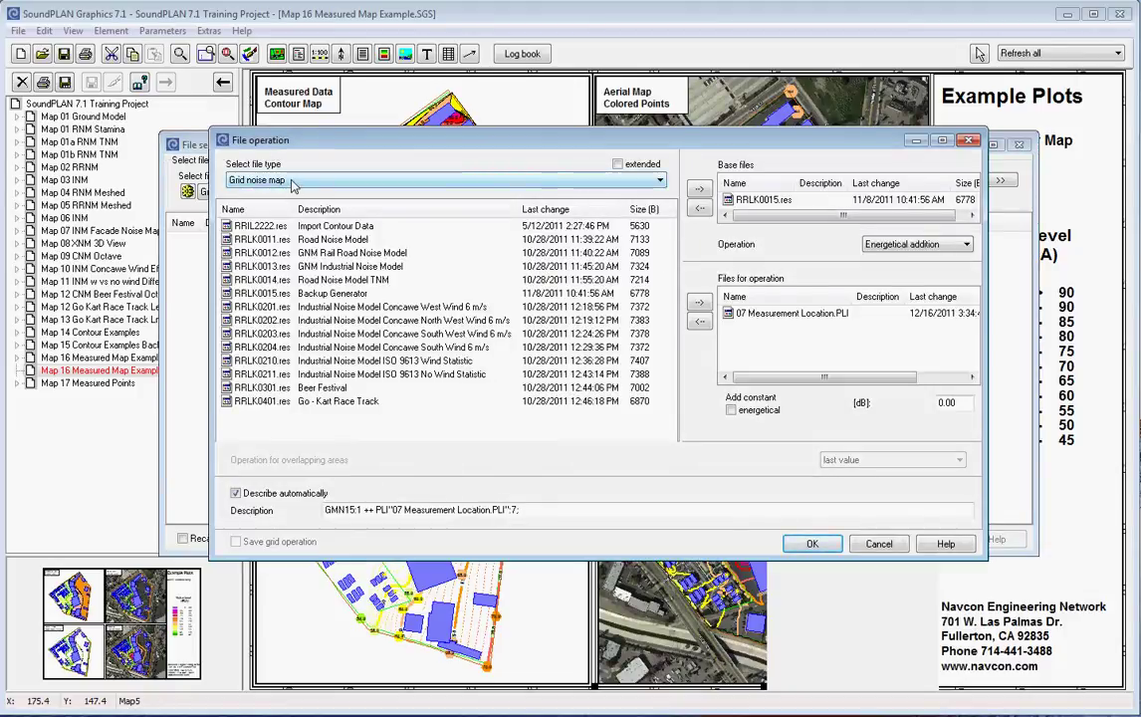
{"action": "left_click", "coordinate": [293, 182]}
{"action": "left_click", "coordinate": [292, 185]}
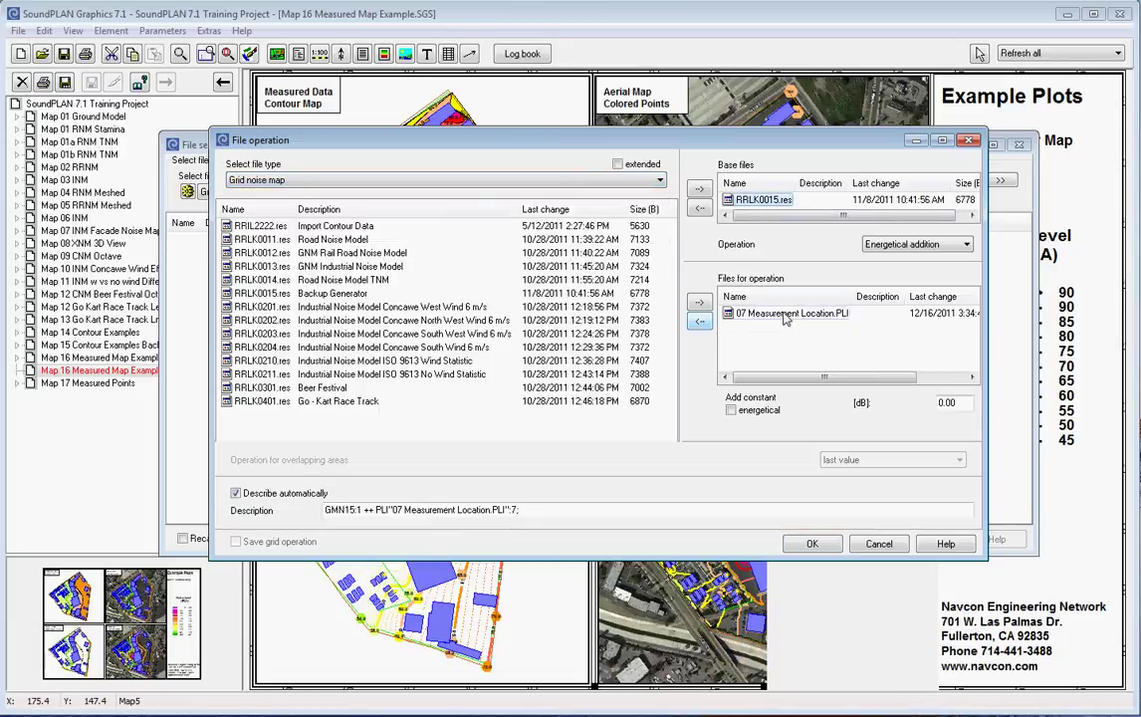
{"action": "left_click", "coordinate": [893, 246]}
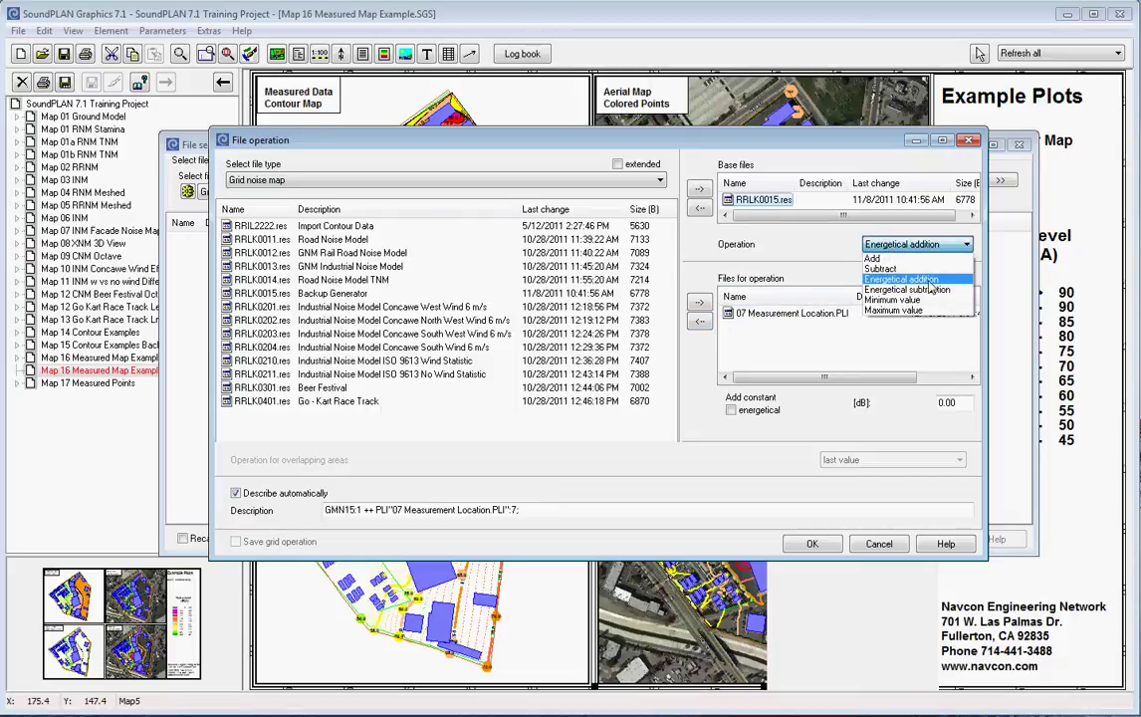
{"action": "left_click", "coordinate": [928, 281]}
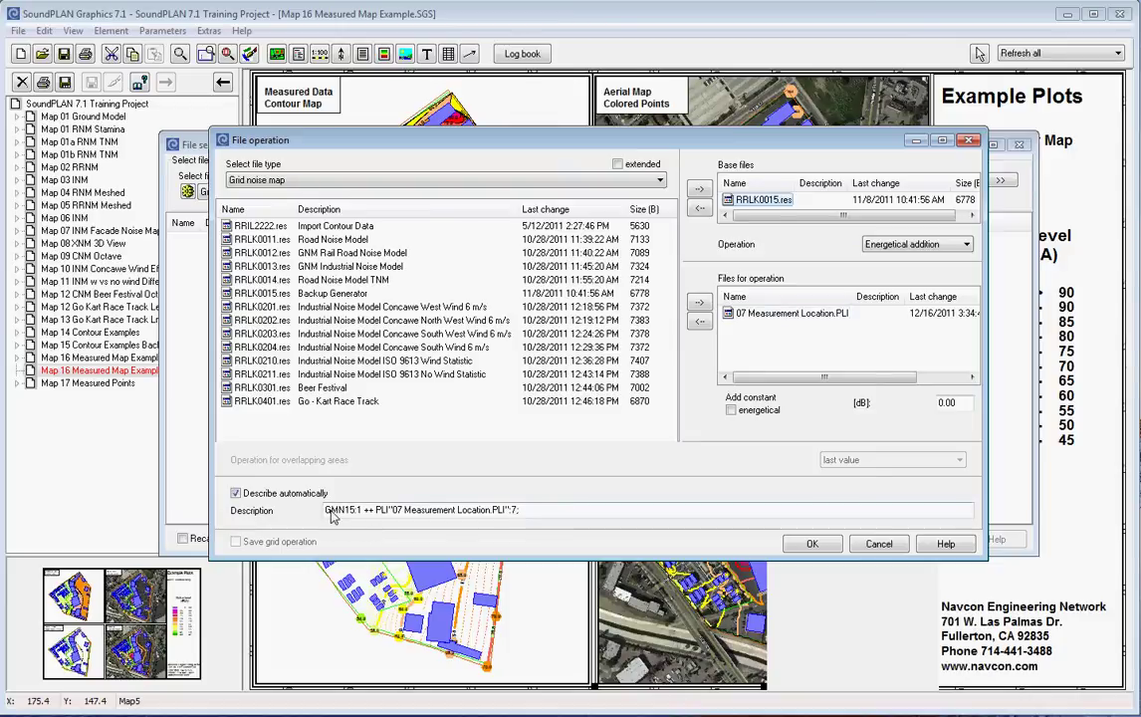
{"action": "left_click_drag", "start_coordinate": [326, 511], "coordinate": [360, 513]}
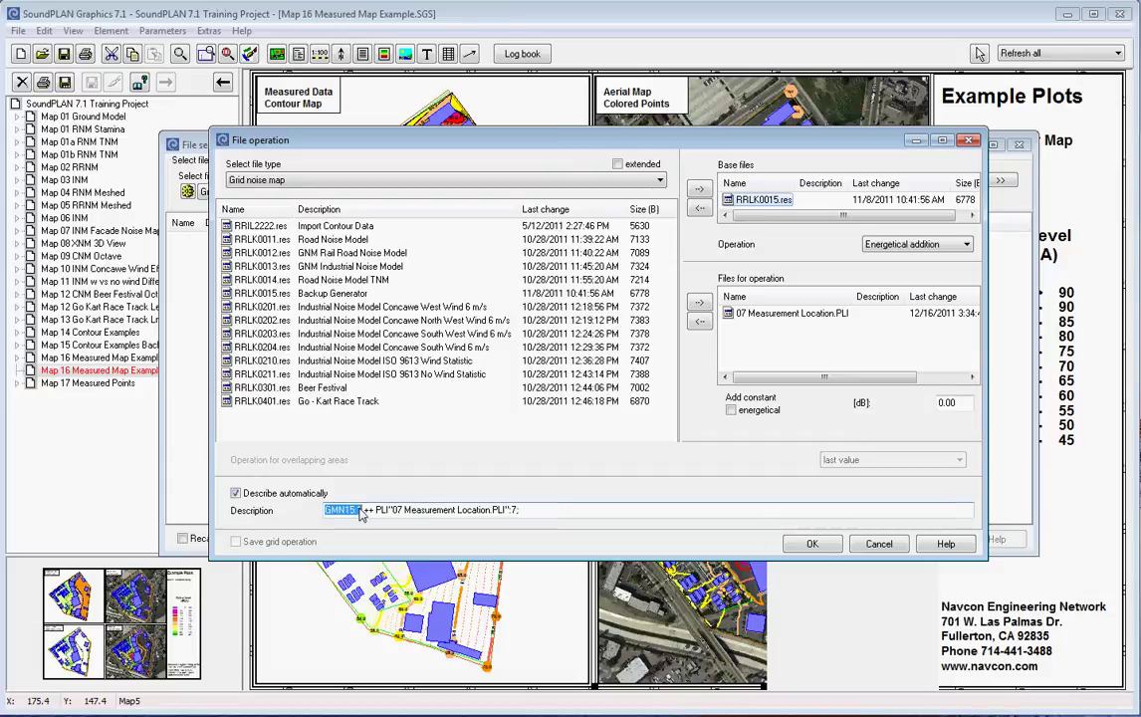
{"action": "left_click", "coordinate": [361, 514]}
{"action": "left_click_drag", "start_coordinate": [525, 513], "coordinate": [378, 516]}
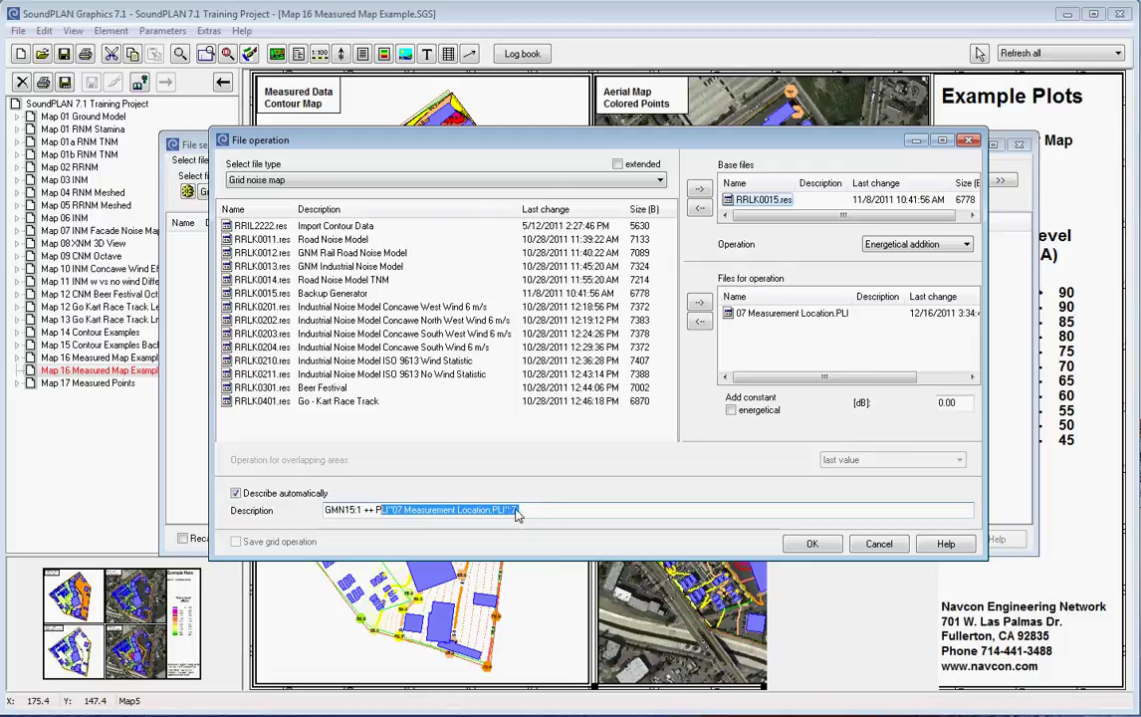
{"action": "left_click_drag", "start_coordinate": [517, 514], "coordinate": [511, 514]}
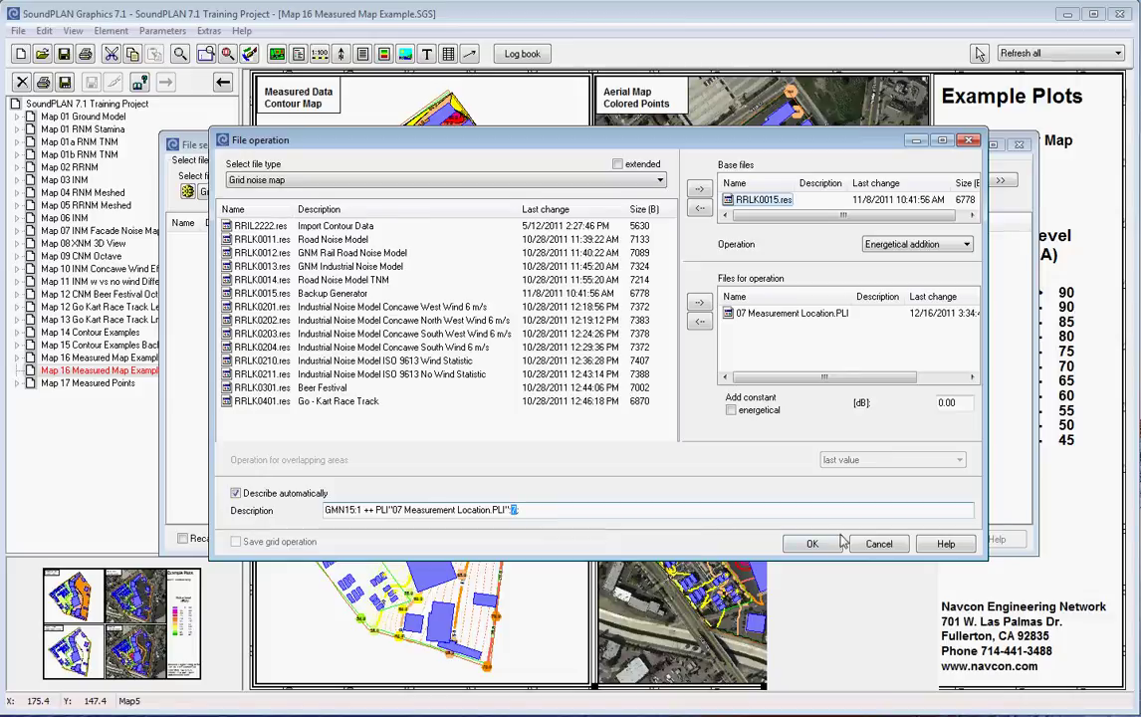
{"action": "left_click", "coordinate": [811, 544]}
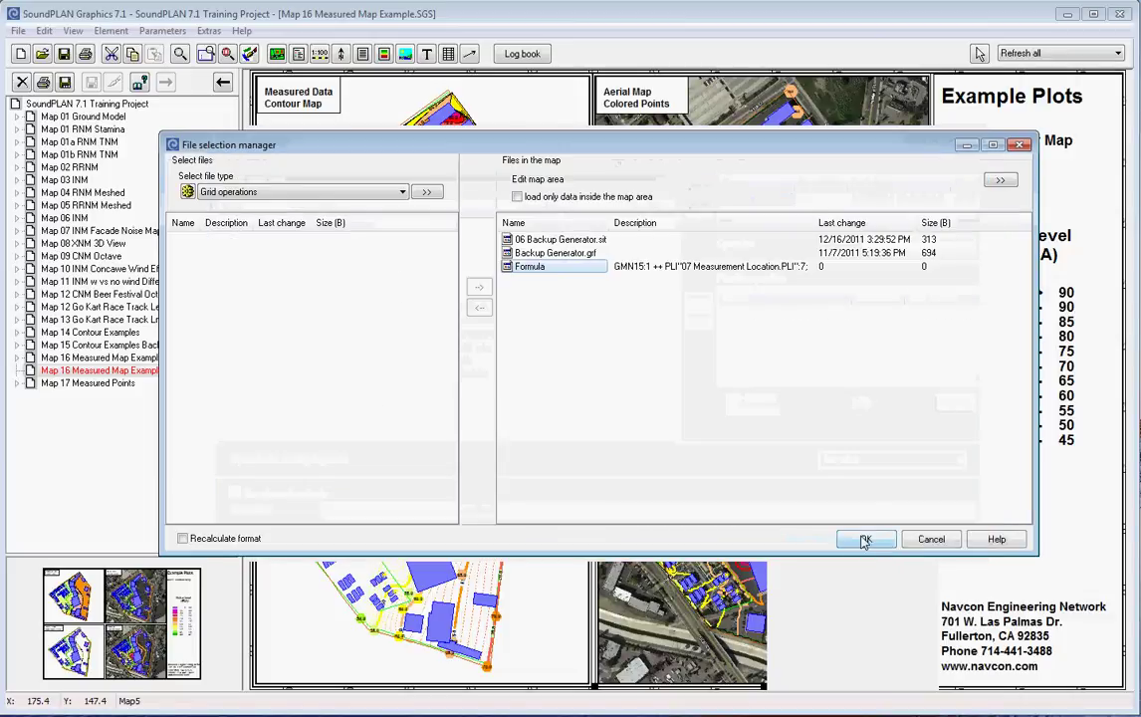
{"action": "left_click", "coordinate": [865, 539]}
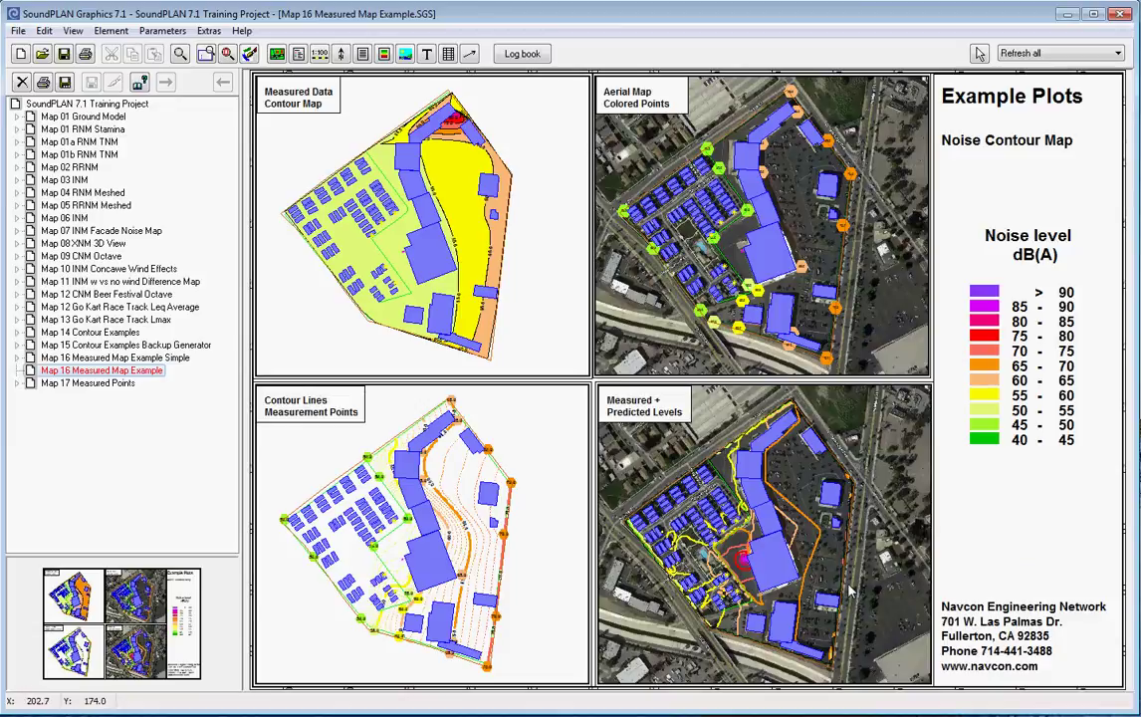
{"action": "left_click", "coordinate": [851, 591]}
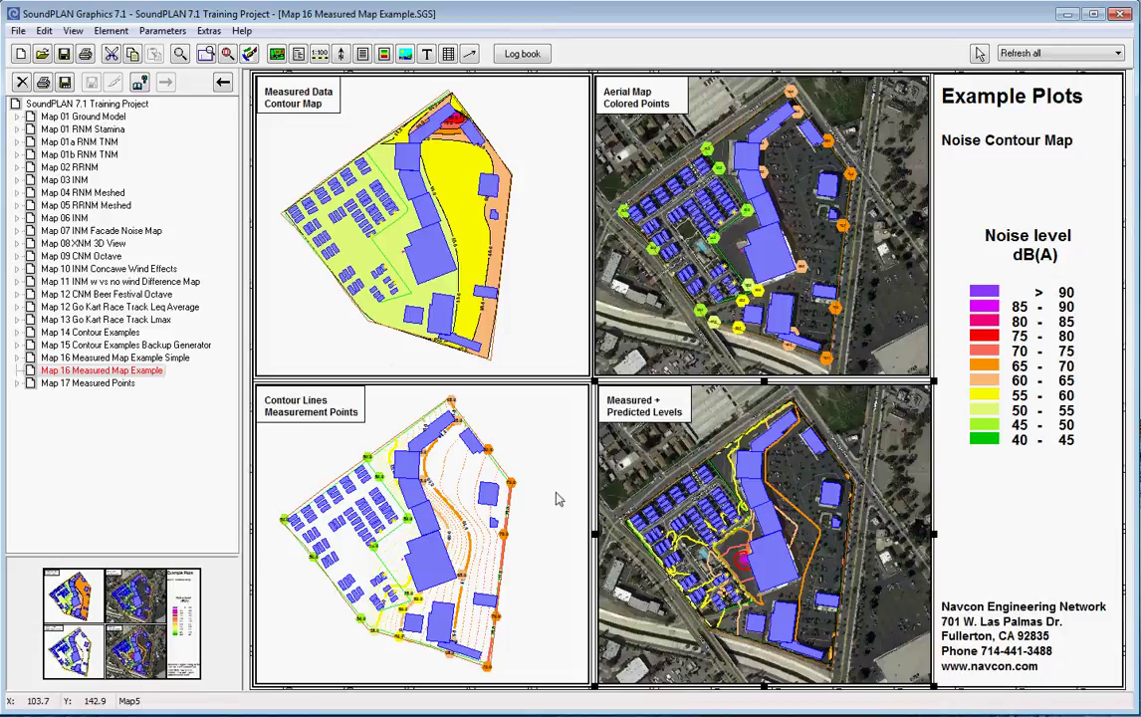
{"action": "left_click", "coordinate": [401, 484]}
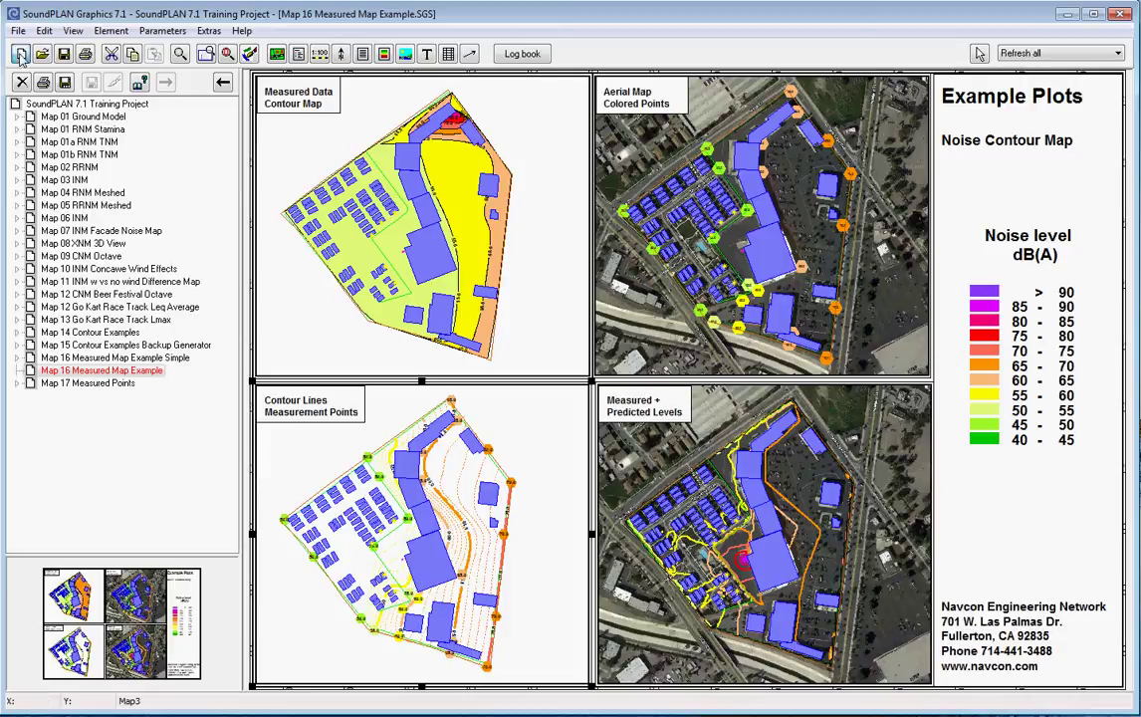
Step: Create a new blank sheet, discarding unsaved changes to the current one
{"action": "left_click", "coordinate": [20, 57]}
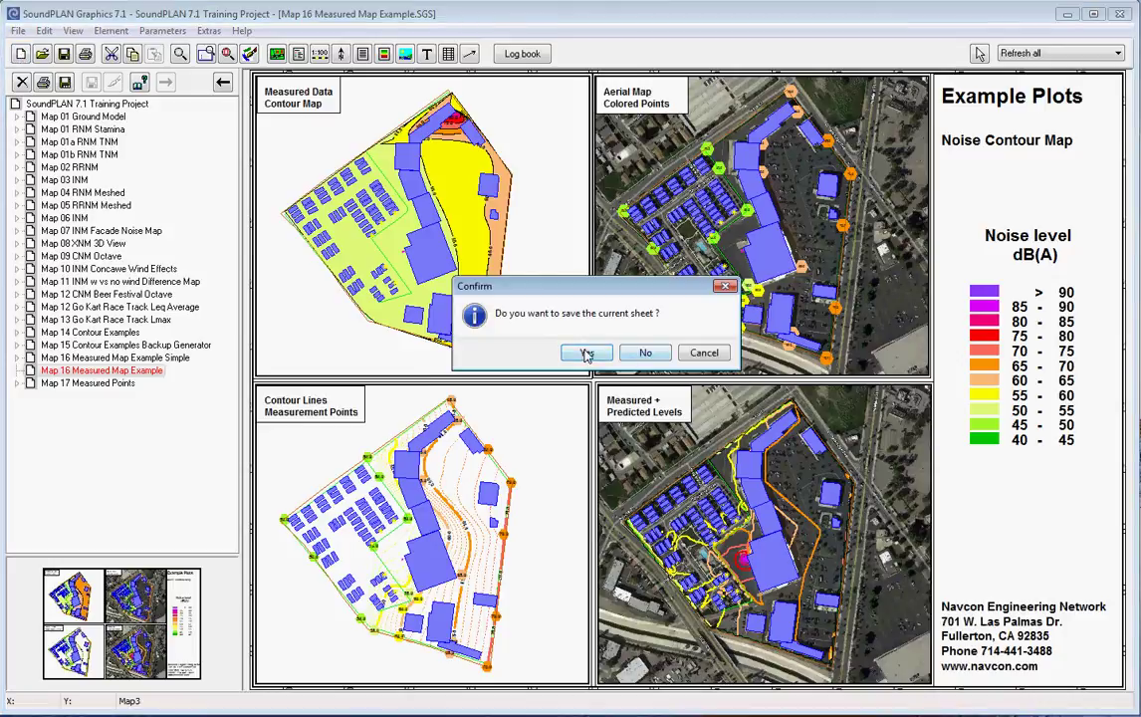
{"action": "left_click", "coordinate": [646, 353]}
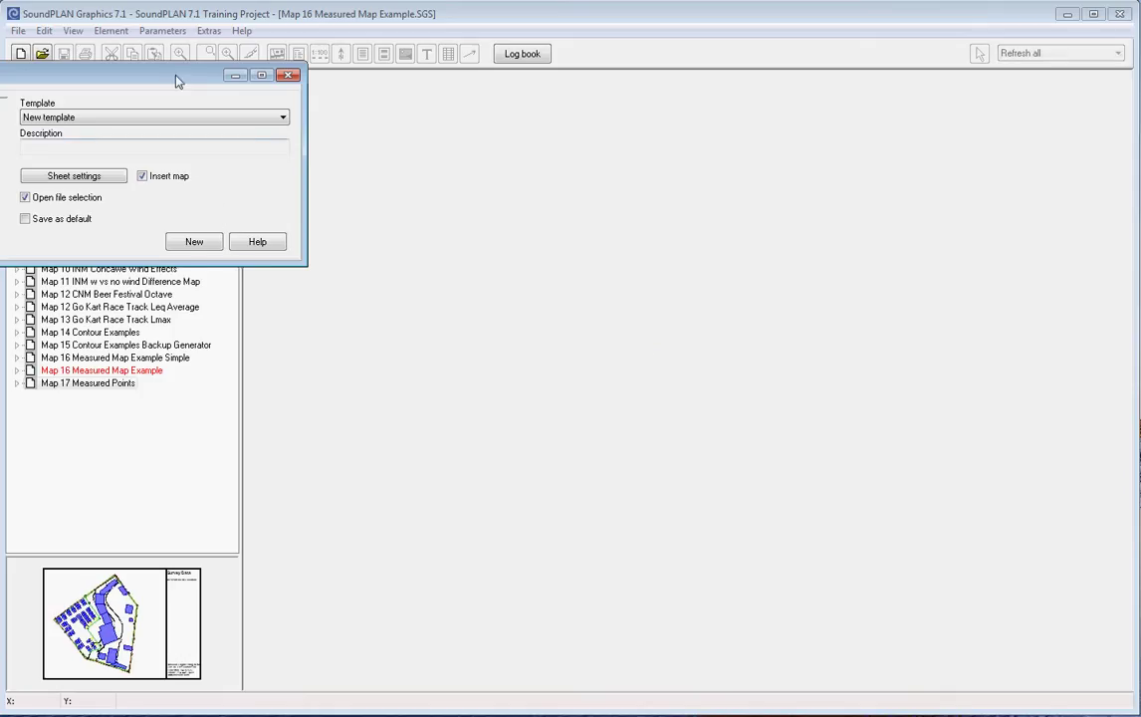
{"action": "left_click_drag", "start_coordinate": [174, 76], "coordinate": [677, 152]}
{"action": "left_click", "coordinate": [696, 314]}
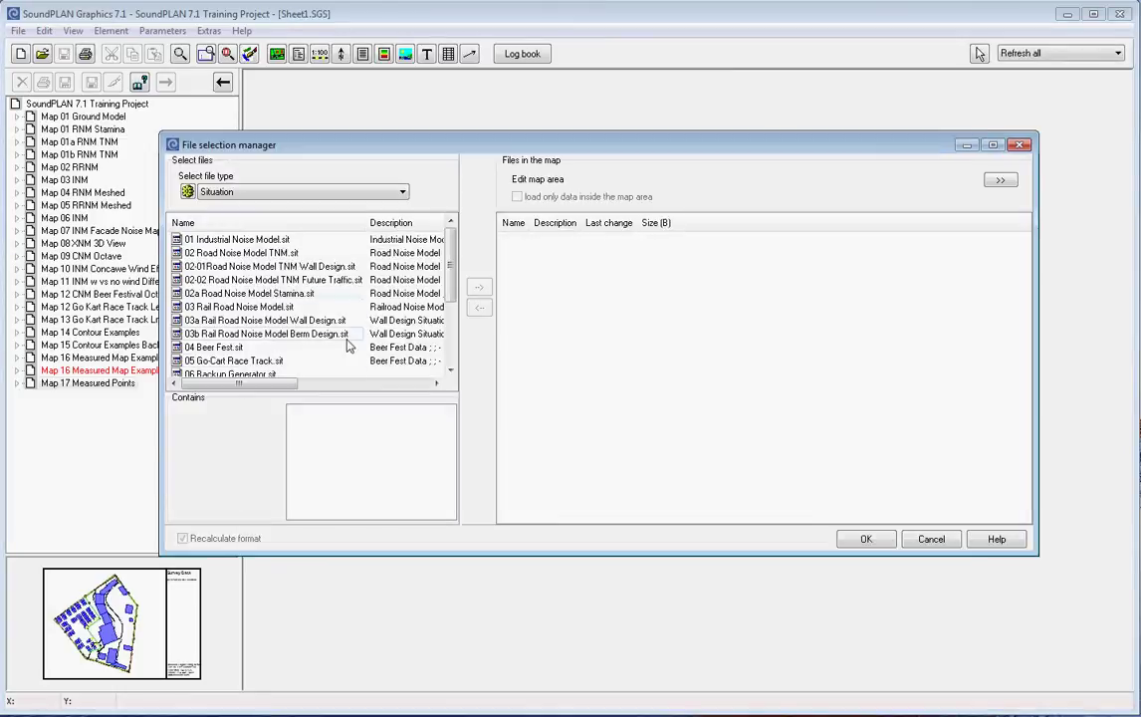
Step: Add the 06 Backup Generator situation to the map with the default legend
{"action": "scroll", "coordinate": [257, 350], "scroll_direction": "down", "scroll_amount": 1}
{"action": "left_click", "coordinate": [230, 333]}
{"action": "left_click", "coordinate": [478, 287]}
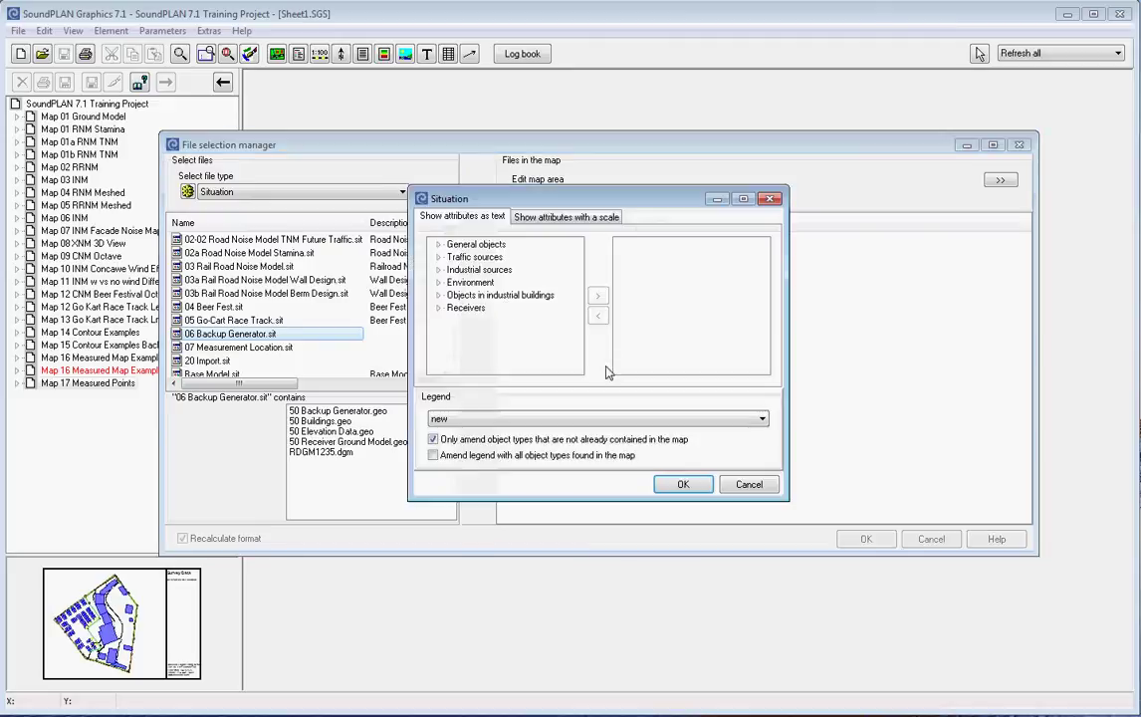
{"action": "left_click", "coordinate": [683, 485]}
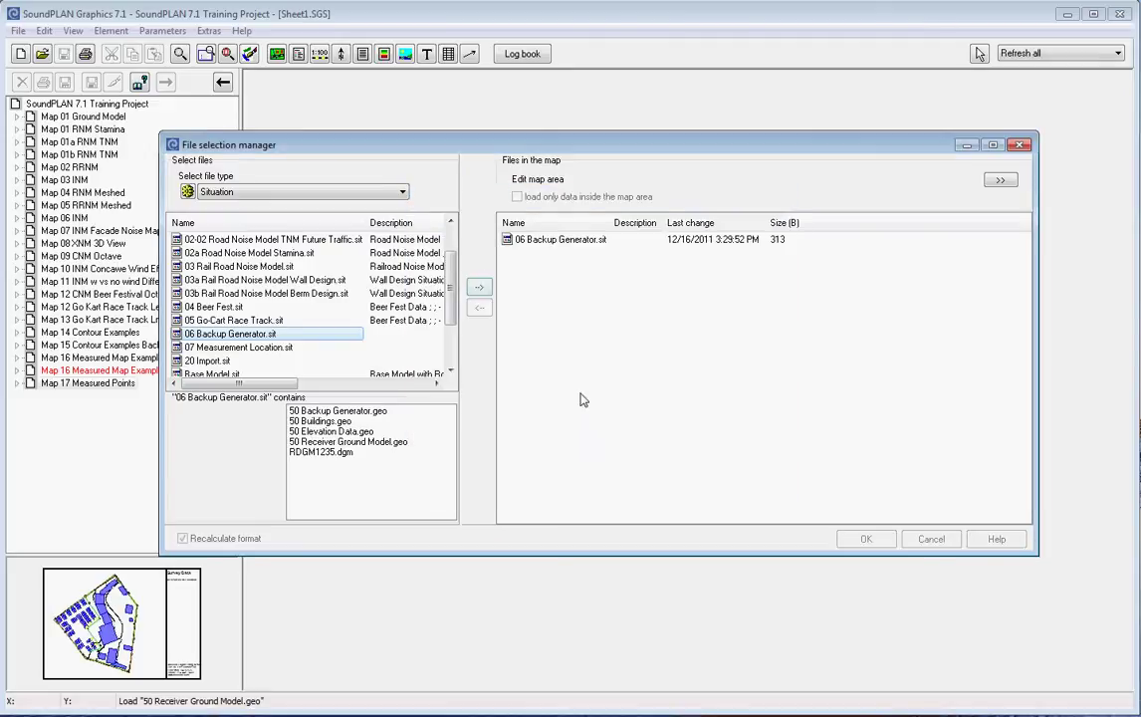
Step: Add the noise-data measurement file, importing Point No as point number and Leq through 1 kHz as values
{"action": "left_click", "coordinate": [252, 192]}
{"action": "left_click", "coordinate": [252, 337]}
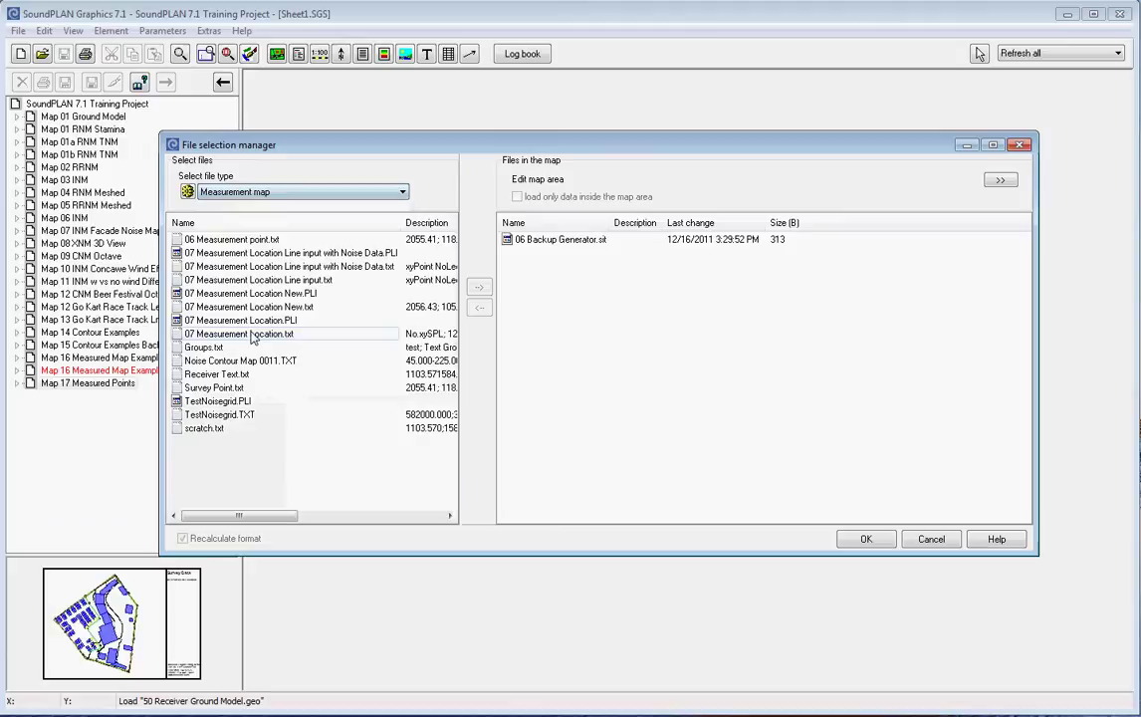
{"action": "left_click", "coordinate": [252, 267]}
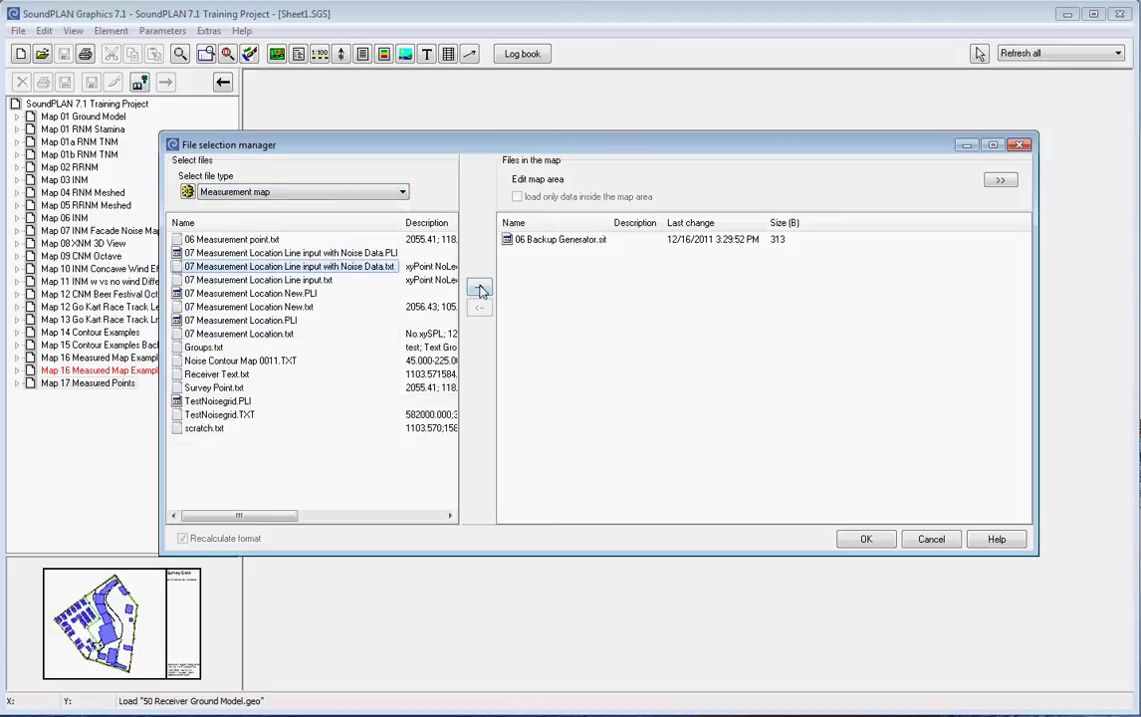
{"action": "left_click", "coordinate": [479, 287]}
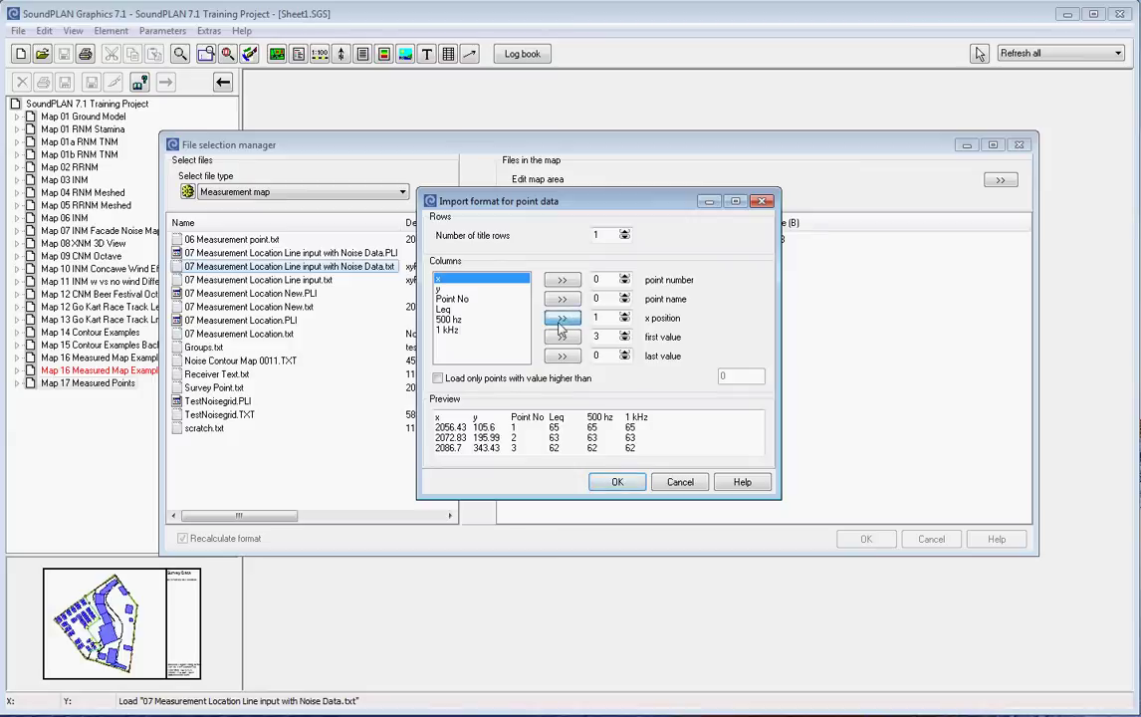
{"action": "left_click", "coordinate": [450, 299]}
{"action": "left_click", "coordinate": [562, 280]}
{"action": "left_click", "coordinate": [446, 312]}
{"action": "left_click", "coordinate": [448, 329]}
{"action": "left_click", "coordinate": [562, 336]}
{"action": "left_click", "coordinate": [617, 482]}
Step: Map the Leq column with a new colored scale and confirm the data parameters
{"action": "left_click", "coordinate": [585, 281]}
{"action": "left_click", "coordinate": [585, 281]}
{"action": "left_click", "coordinate": [518, 408]}
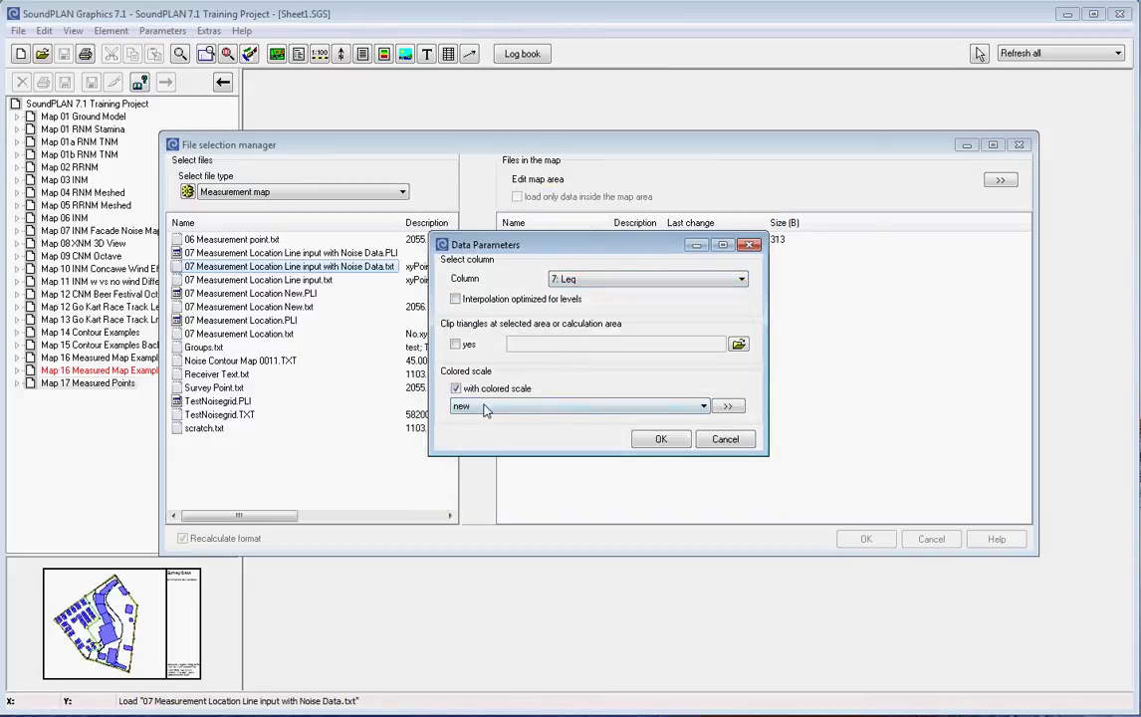
{"action": "left_click", "coordinate": [662, 440]}
Step: Draw the map, move the level legend to the right side and delete the signs-and-symbols legend
{"action": "left_click", "coordinate": [865, 539]}
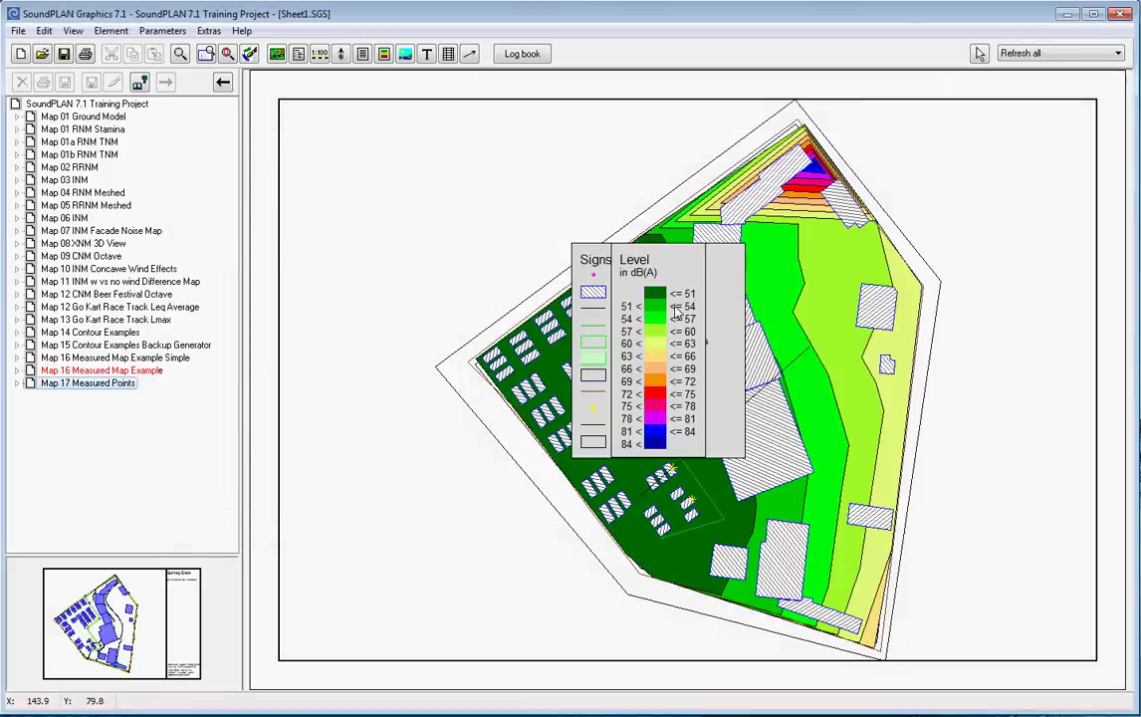
{"action": "left_click", "coordinate": [718, 366]}
{"action": "left_click_drag", "start_coordinate": [718, 366], "coordinate": [1091, 378]}
{"action": "left_click", "coordinate": [704, 342]}
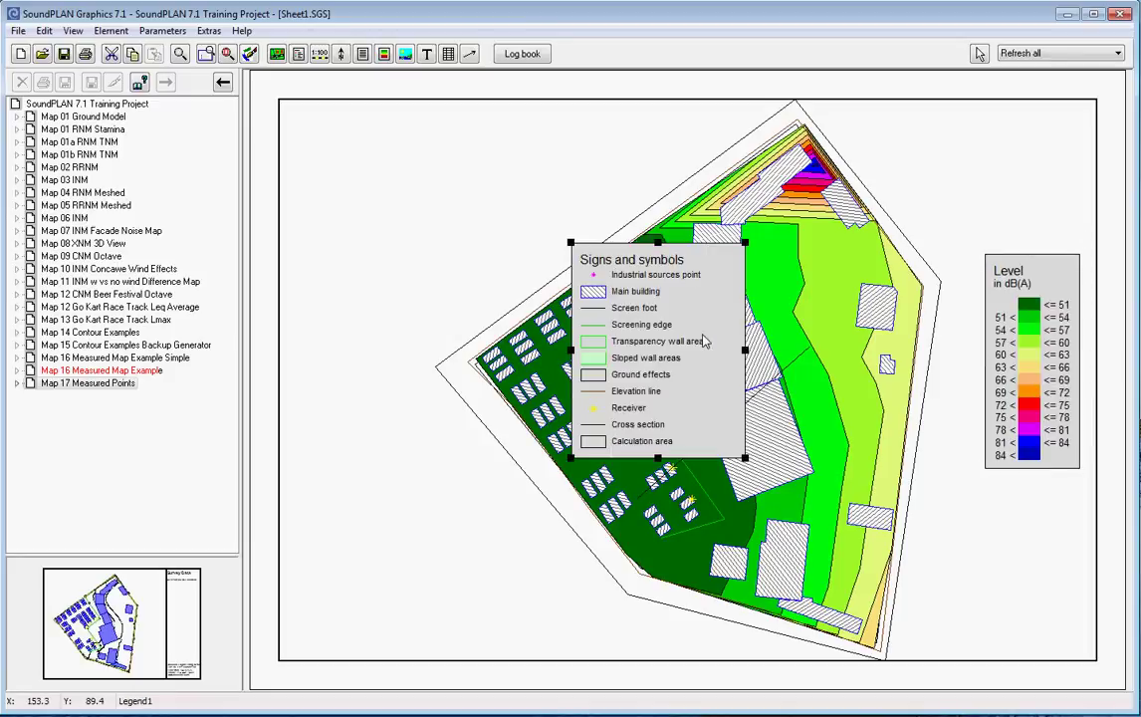
{"action": "right_click", "coordinate": [689, 307]}
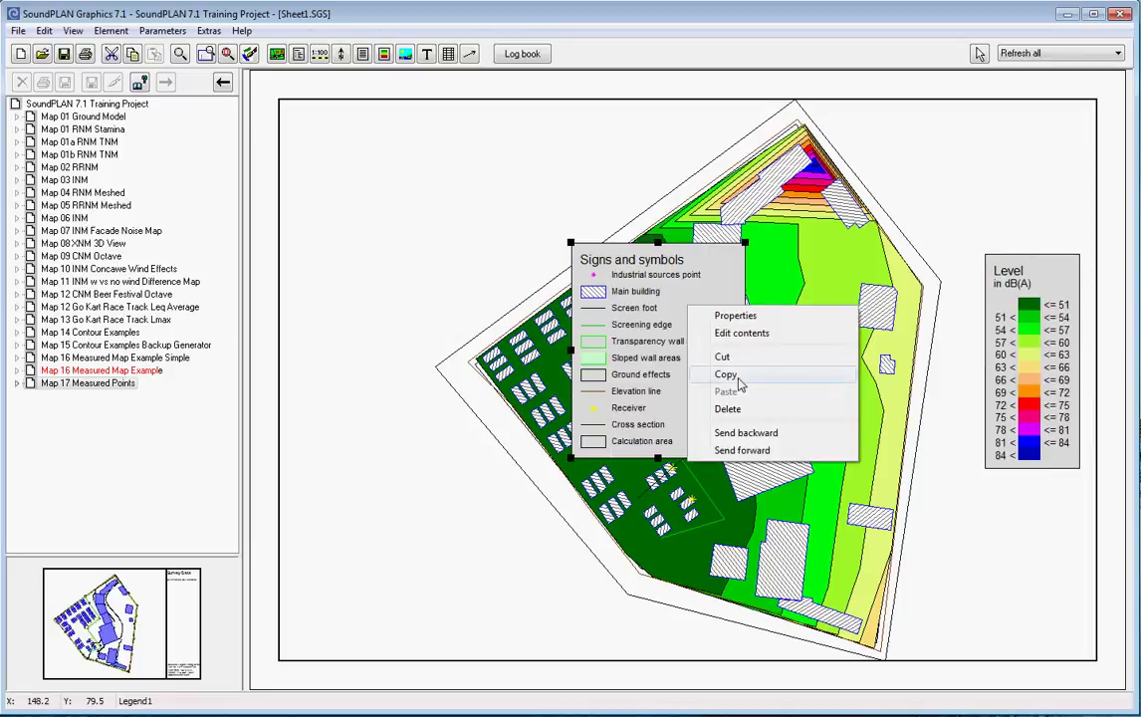
{"action": "left_click", "coordinate": [737, 409]}
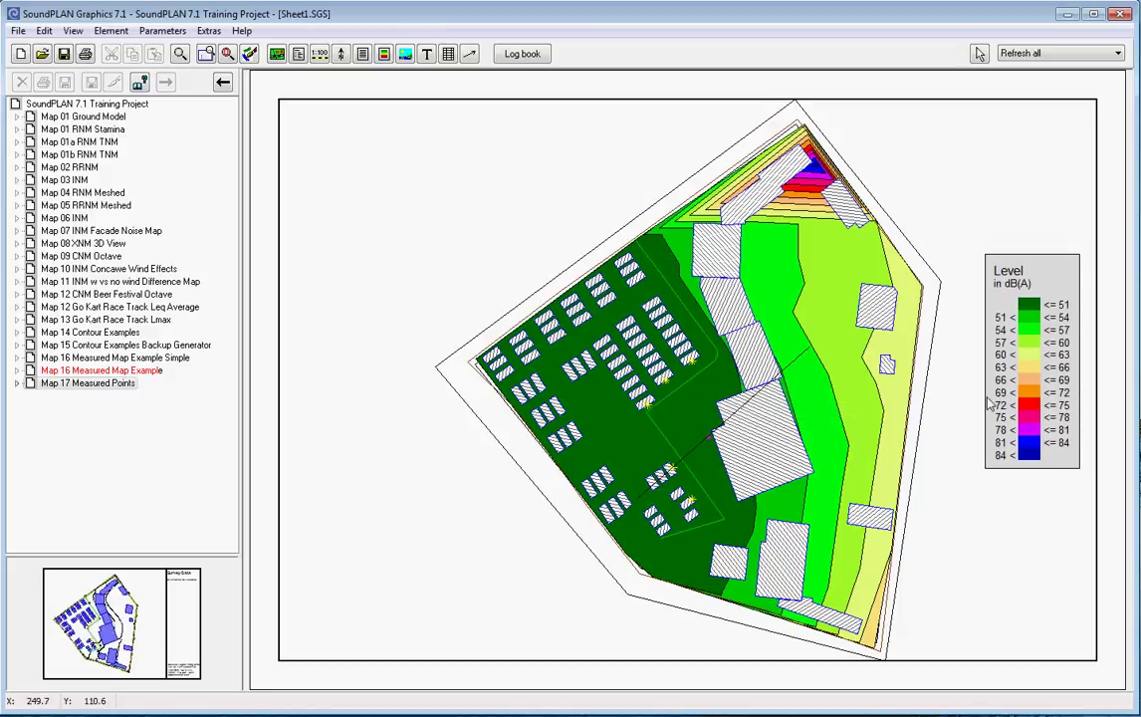
Step: Rescale the colour legend to a 40 dB(A) minimum with increment 5, recolouring the map
{"action": "left_click", "coordinate": [1048, 347]}
{"action": "double_click", "coordinate": [1048, 346]}
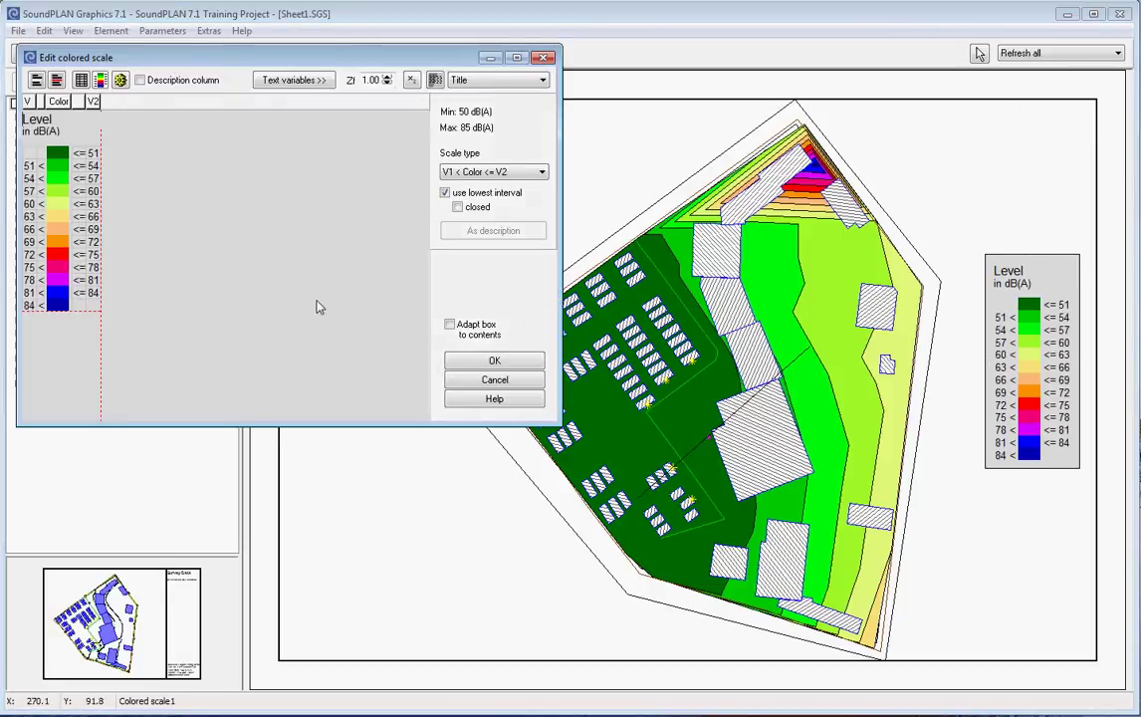
{"action": "left_click", "coordinate": [100, 80]}
{"action": "key", "text": "Tab"}
{"action": "type", "text": "5"}
{"action": "key", "text": "shift+Tab"}
{"action": "type", "text": "40"}
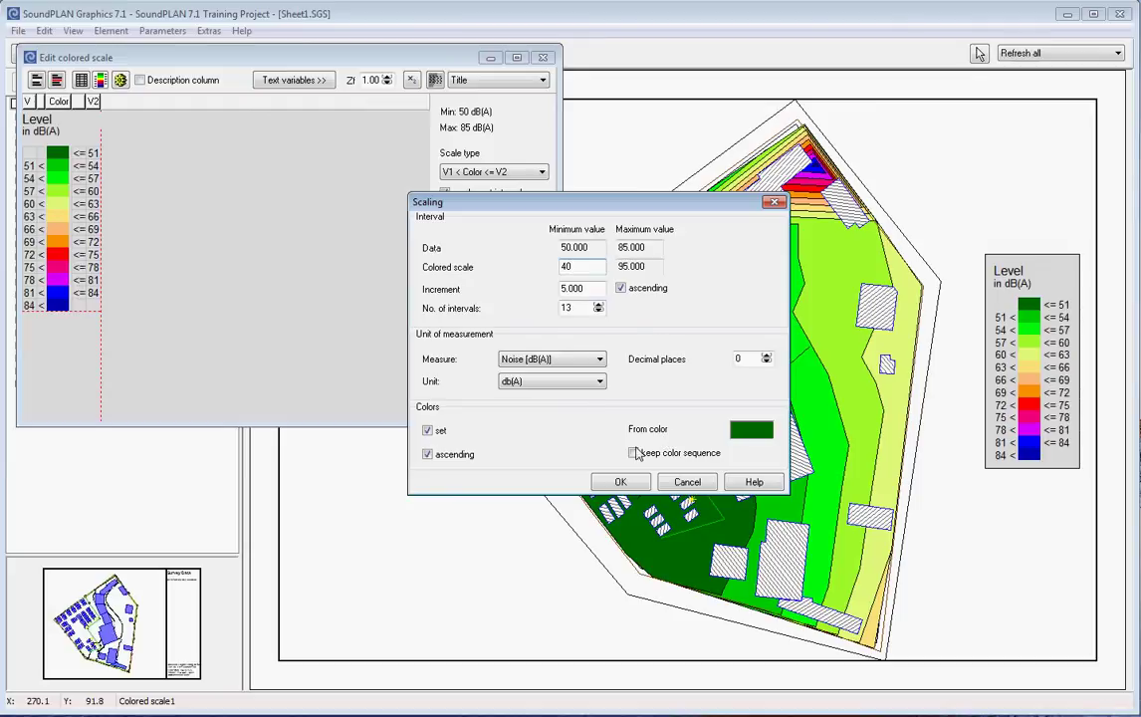
{"action": "left_click", "coordinate": [634, 483]}
{"action": "left_click", "coordinate": [623, 483]}
{"action": "left_click", "coordinate": [490, 357]}
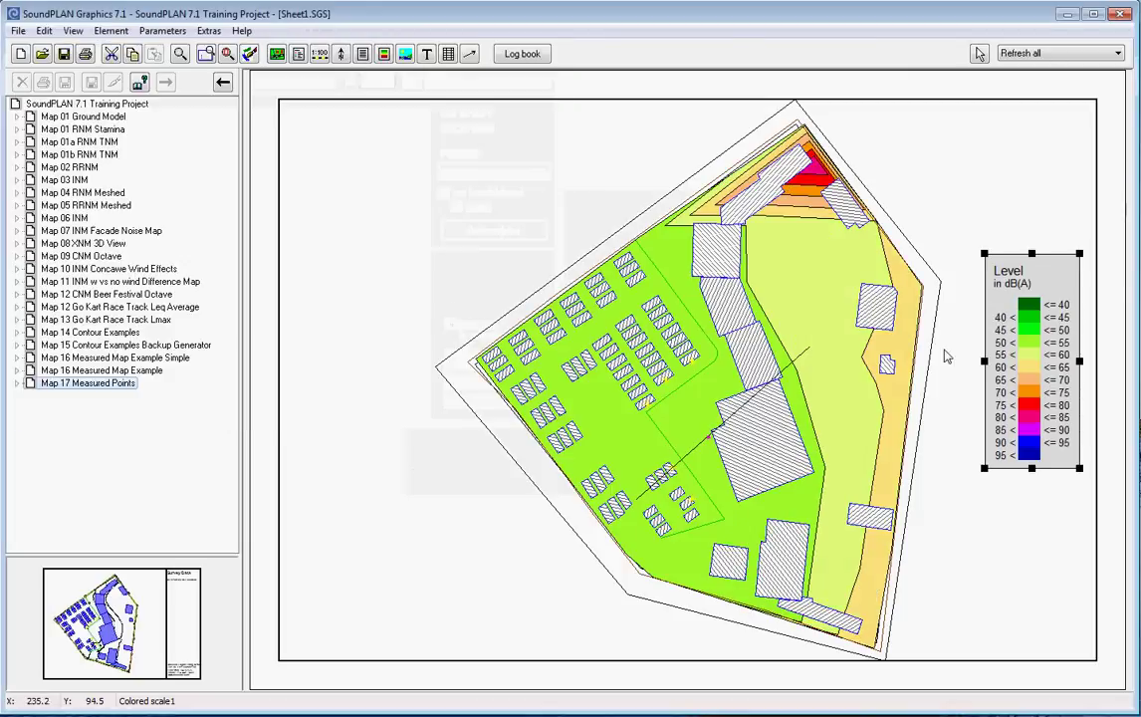
Step: Draw main contours unfilled, scale-coloured at width 3, with additional intervals at step 1
{"action": "right_click", "coordinate": [783, 277]}
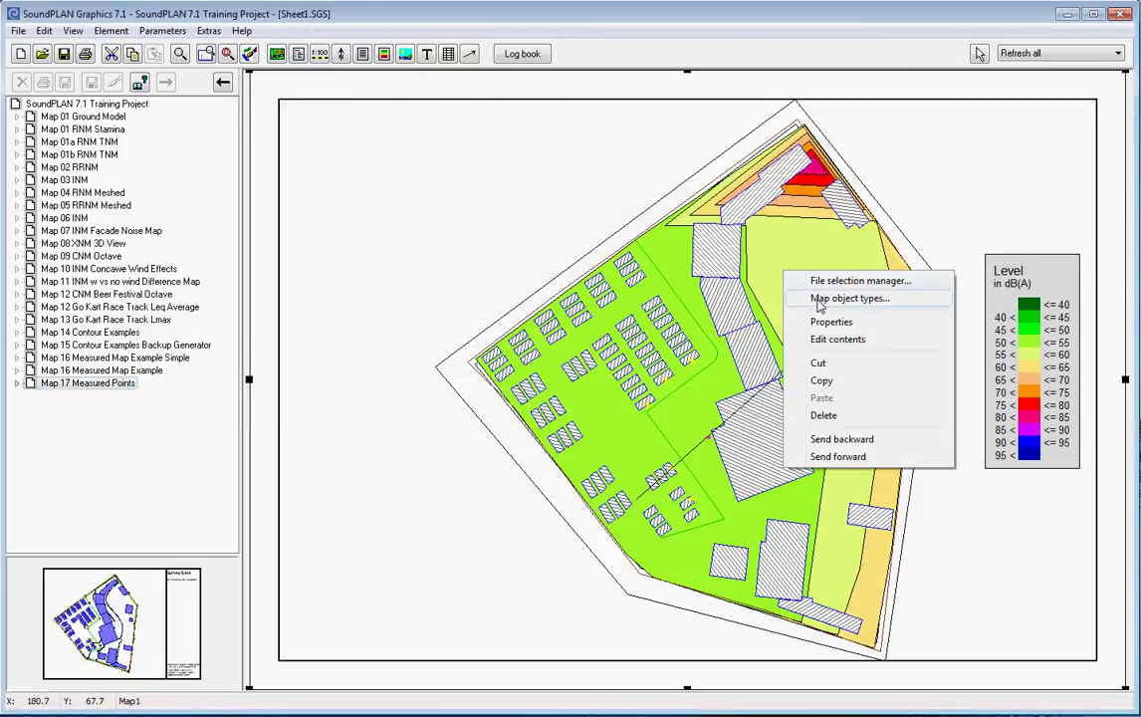
{"action": "left_click", "coordinate": [821, 297]}
{"action": "left_click", "coordinate": [265, 268]}
{"action": "left_click", "coordinate": [279, 281]}
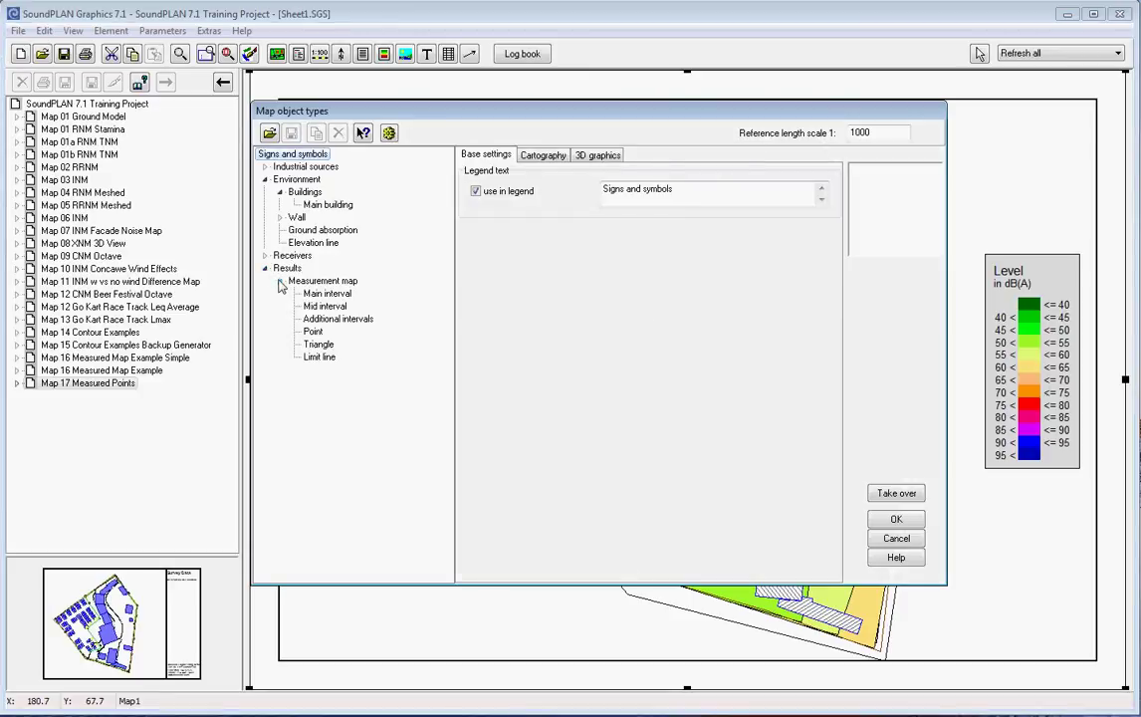
{"action": "left_click", "coordinate": [329, 293]}
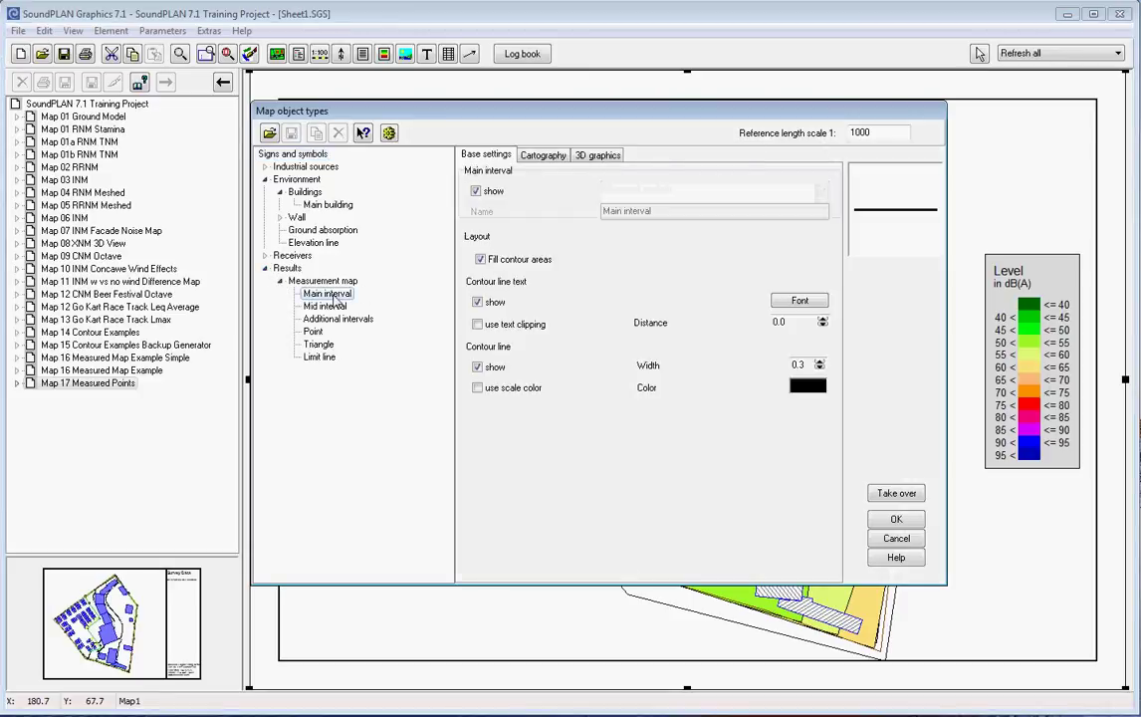
{"action": "left_click", "coordinate": [479, 261]}
{"action": "left_click", "coordinate": [478, 388]}
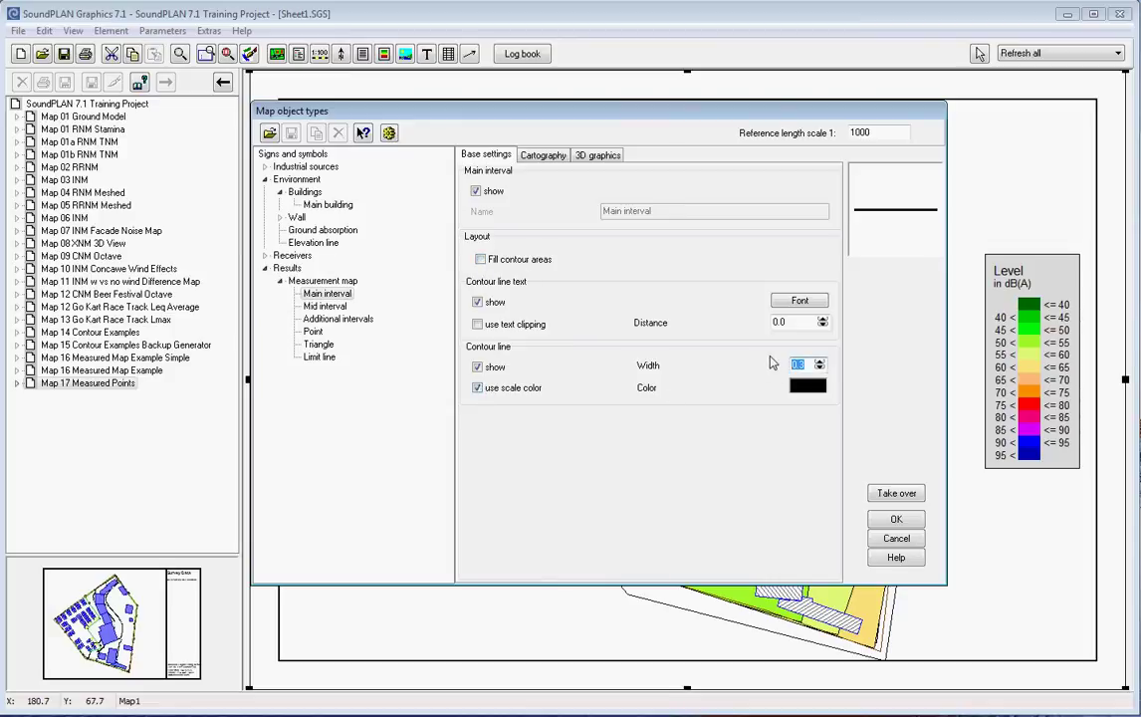
{"action": "type", "text": "3"}
{"action": "left_click", "coordinate": [347, 326]}
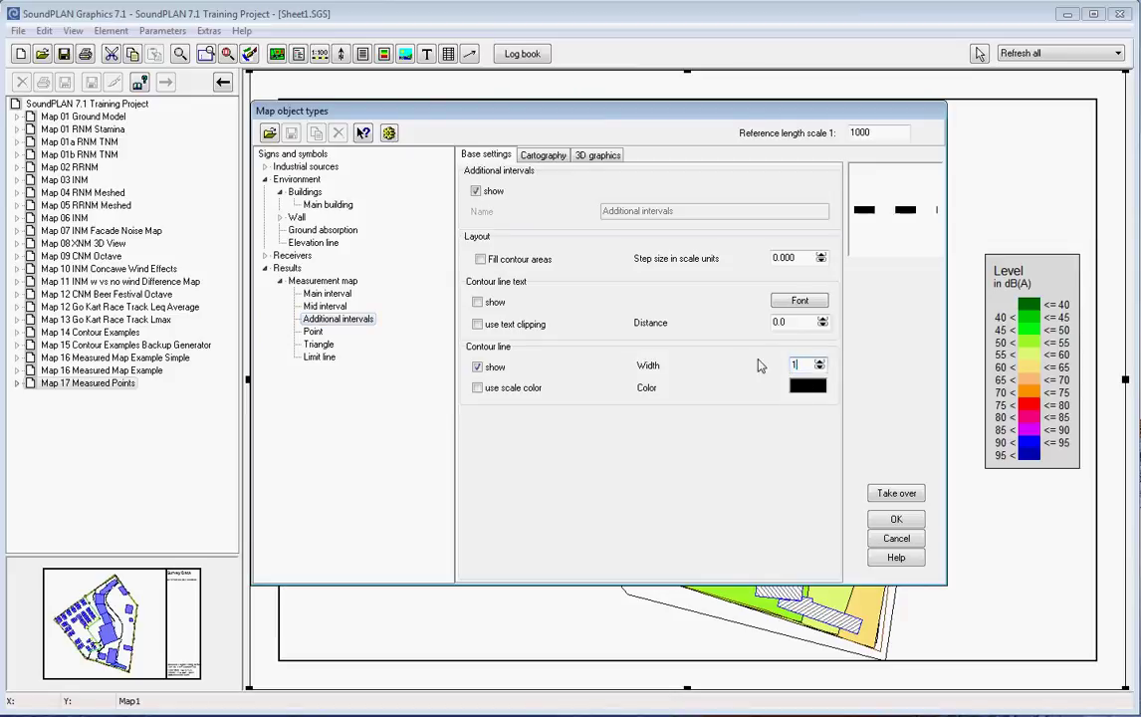
{"action": "left_click_drag", "start_coordinate": [801, 258], "coordinate": [739, 260]}
{"action": "type", "text": "1"}
{"action": "left_click", "coordinate": [896, 493]}
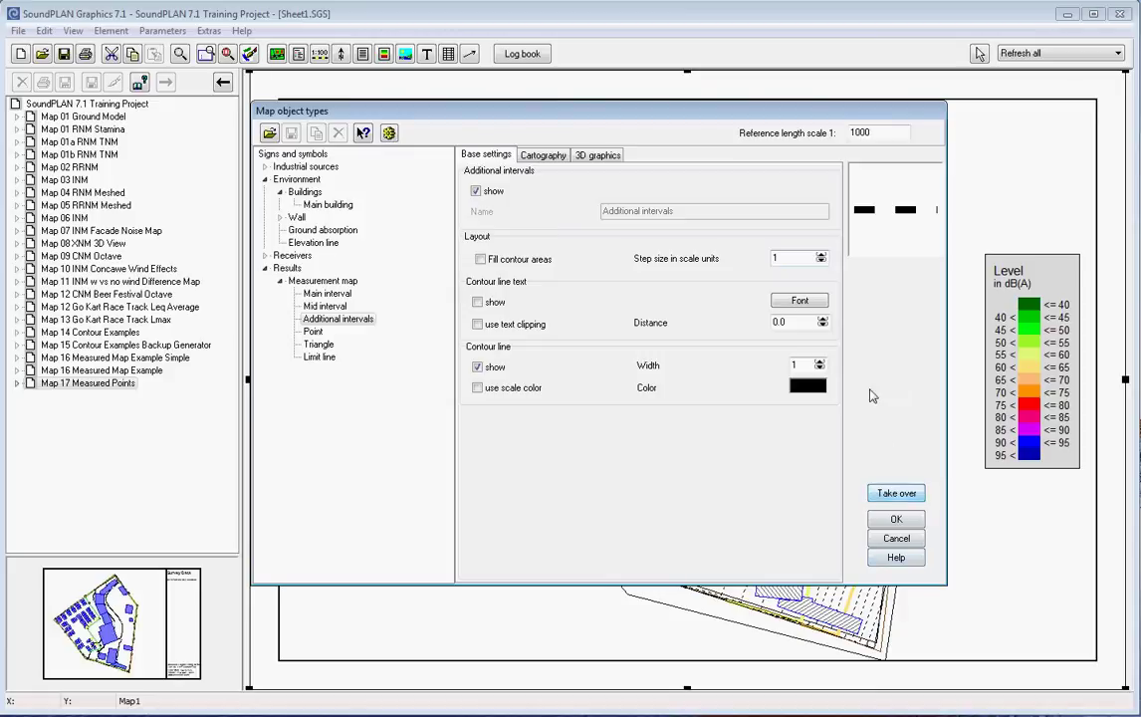
Step: Fill main buildings solid cyan with no hatching
{"action": "left_click", "coordinate": [326, 204]}
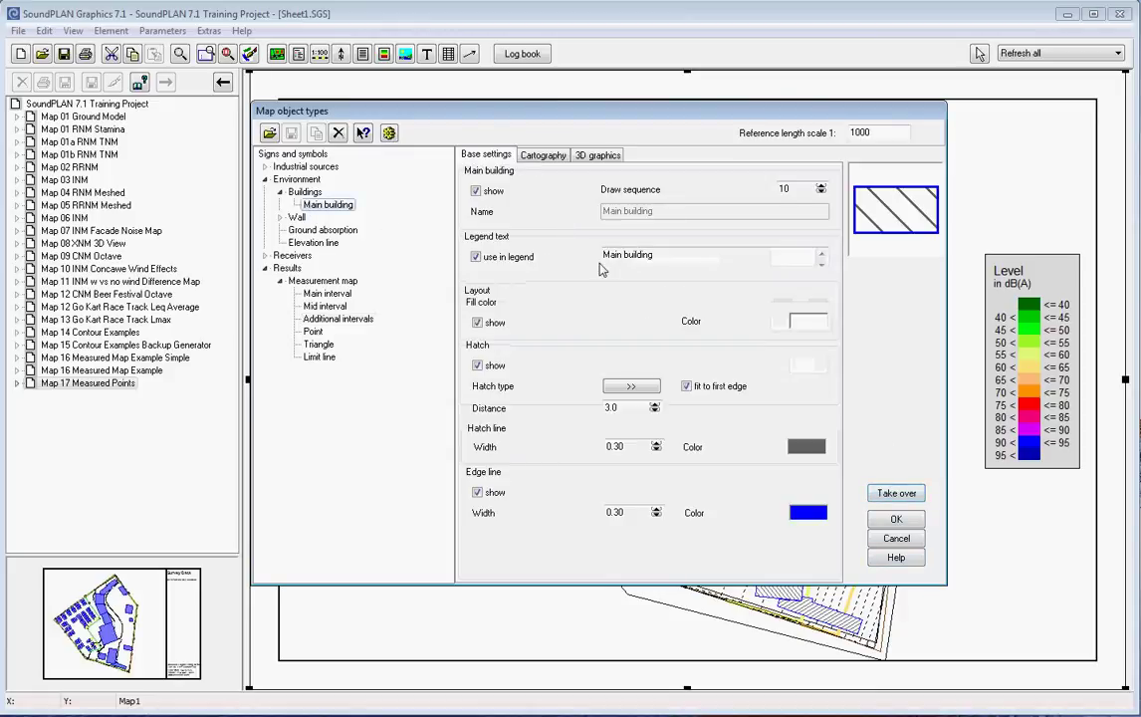
{"action": "left_click", "coordinate": [476, 365]}
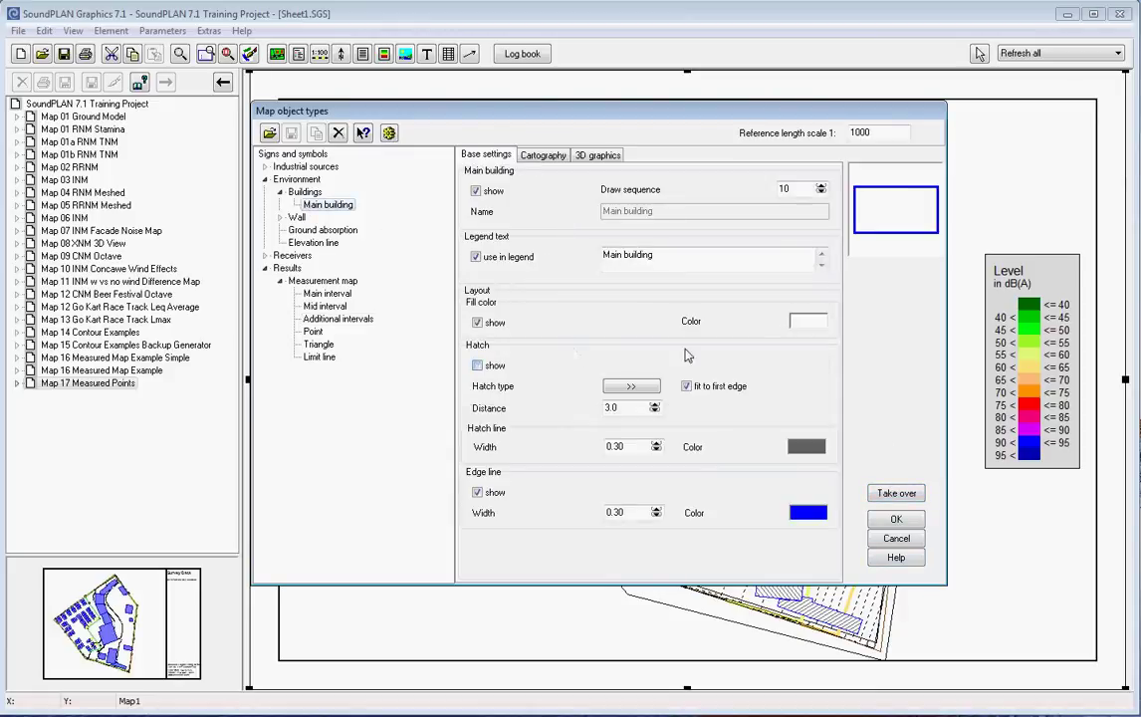
{"action": "left_click", "coordinate": [805, 325]}
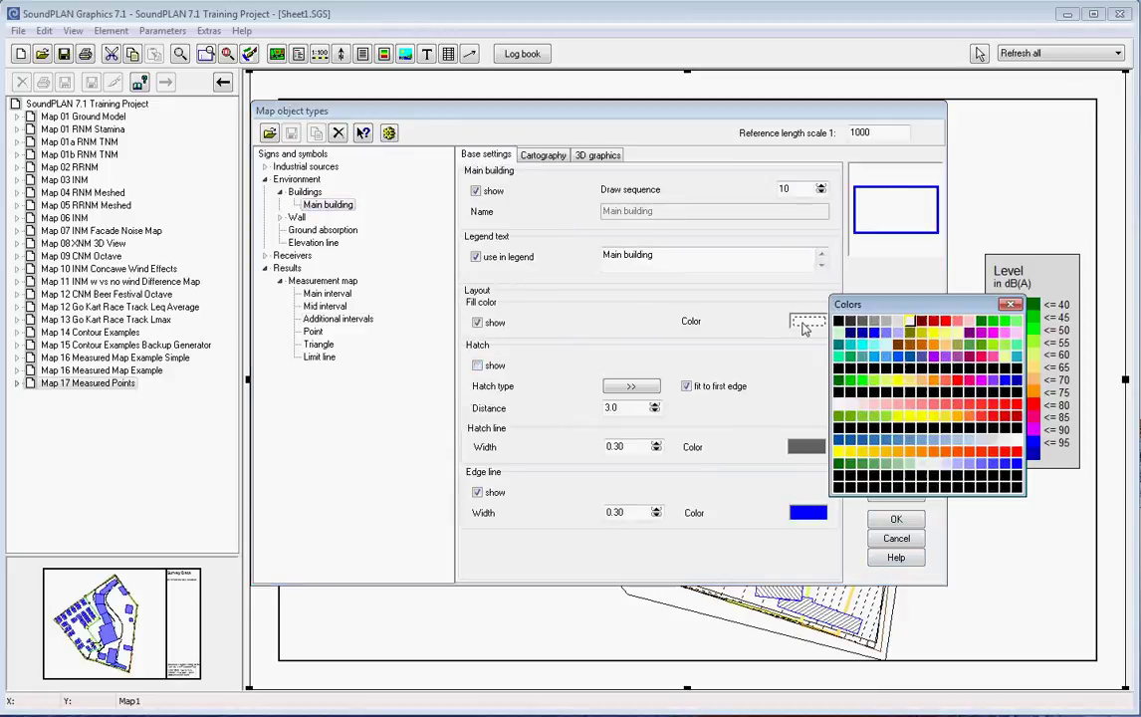
{"action": "left_click", "coordinate": [863, 347]}
{"action": "left_click", "coordinate": [901, 495]}
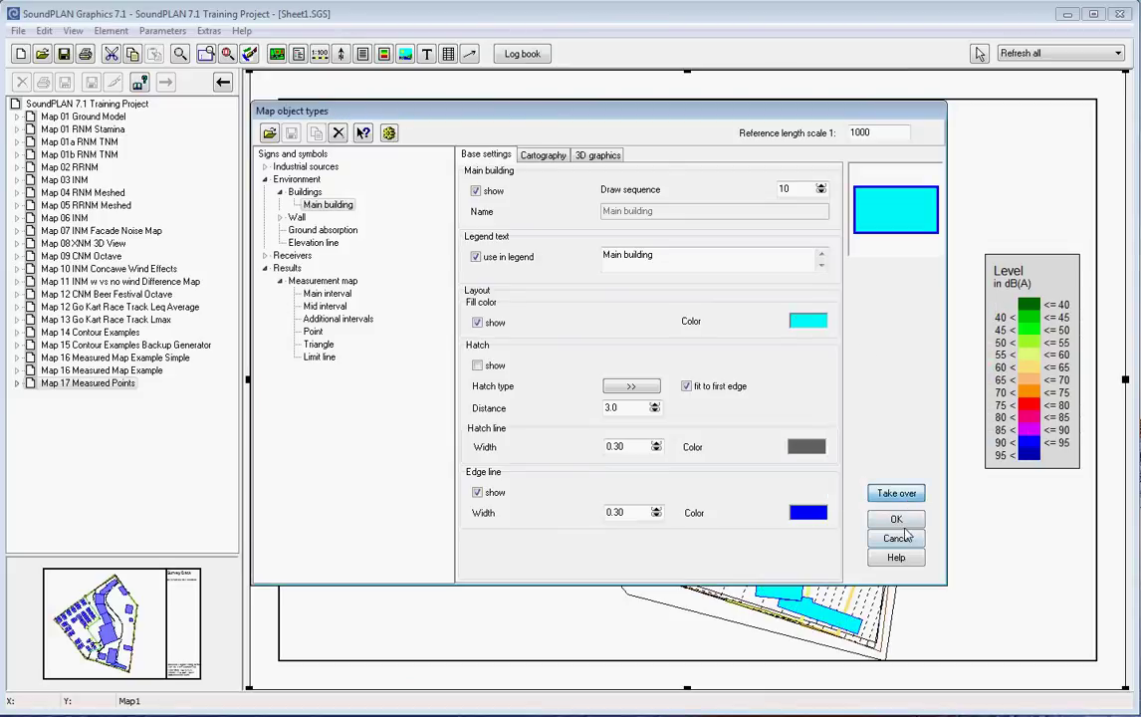
{"action": "left_click", "coordinate": [903, 520]}
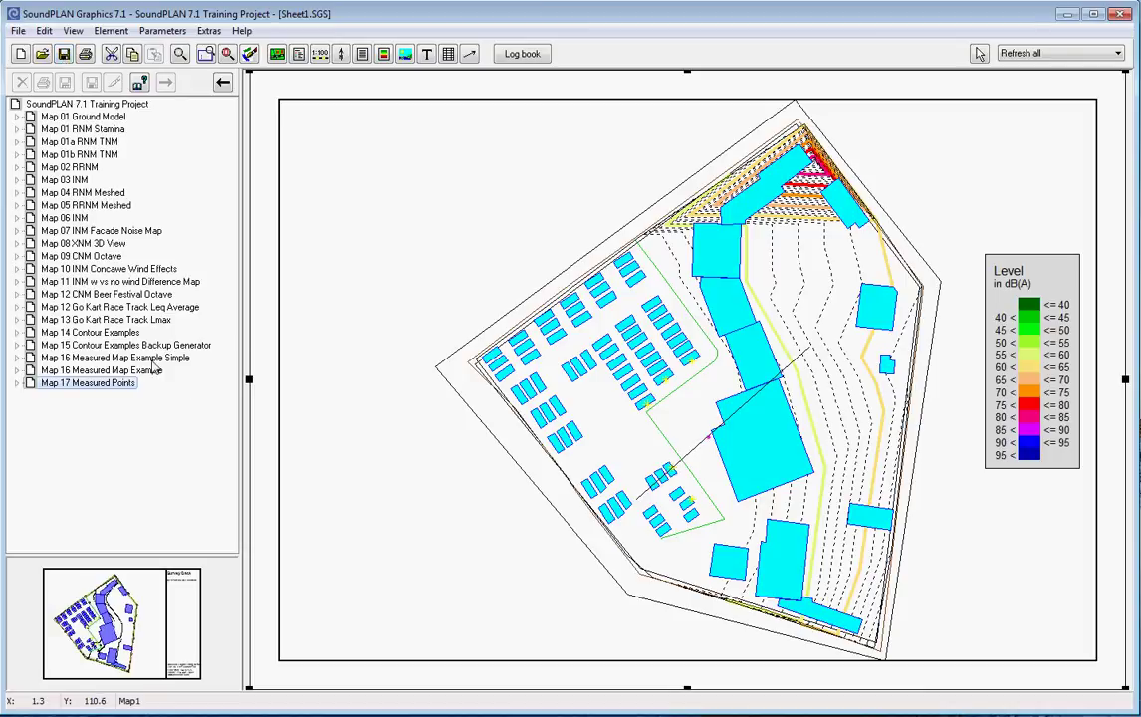
Step: Load Map 16 Measured Map Example onto the canvas and agree to save the current Sheet1 first
{"action": "left_click_drag", "start_coordinate": [149, 375], "coordinate": [695, 376]}
{"action": "left_click", "coordinate": [610, 353]}
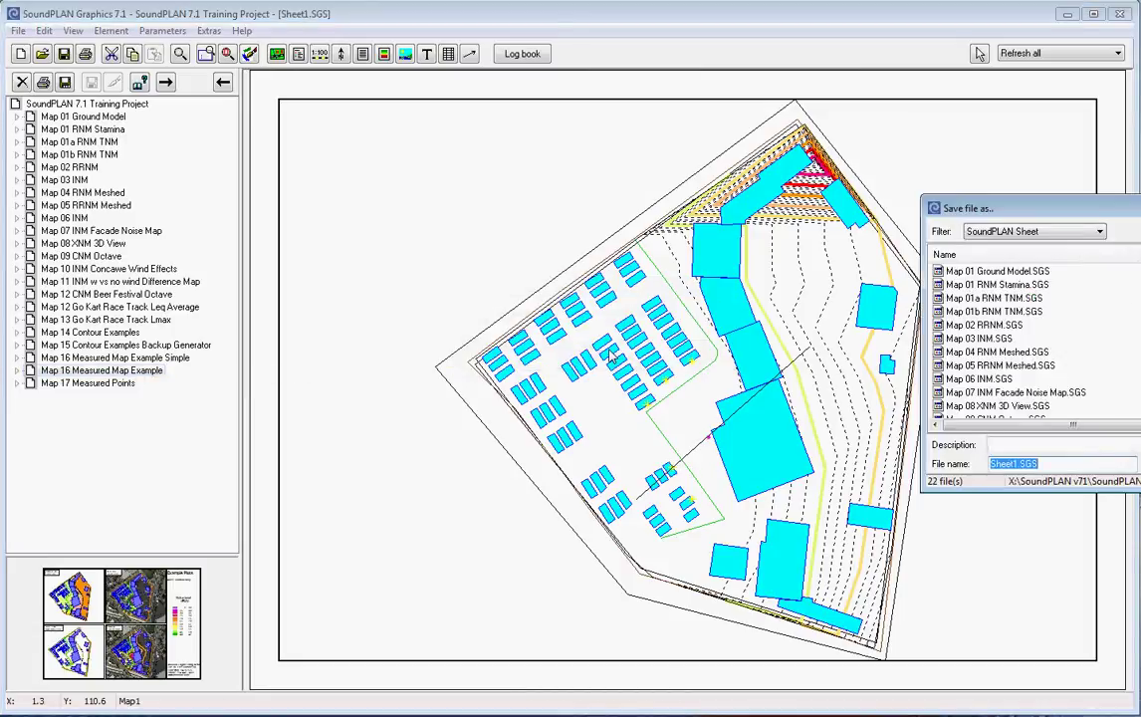